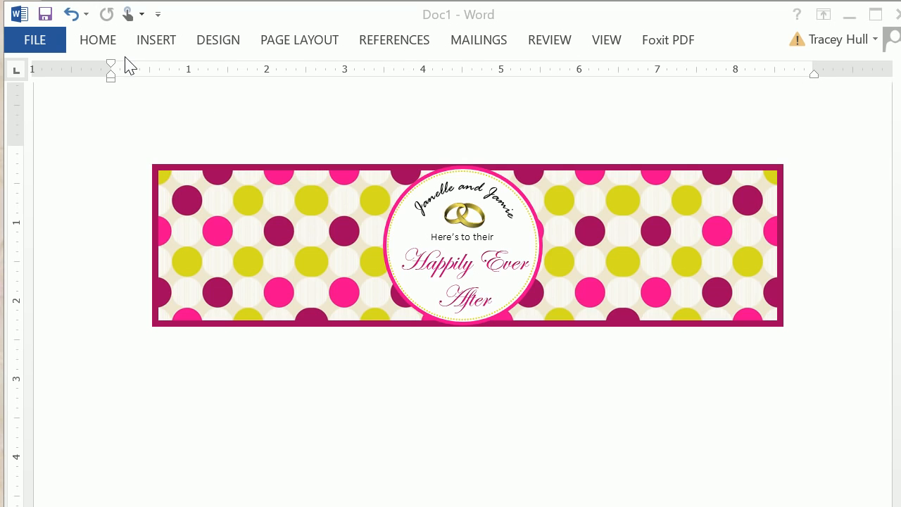
# Step: Insert a rectangle shape about 1" by 1" below the finished polka dot label
pyautogui.click(101, 41)
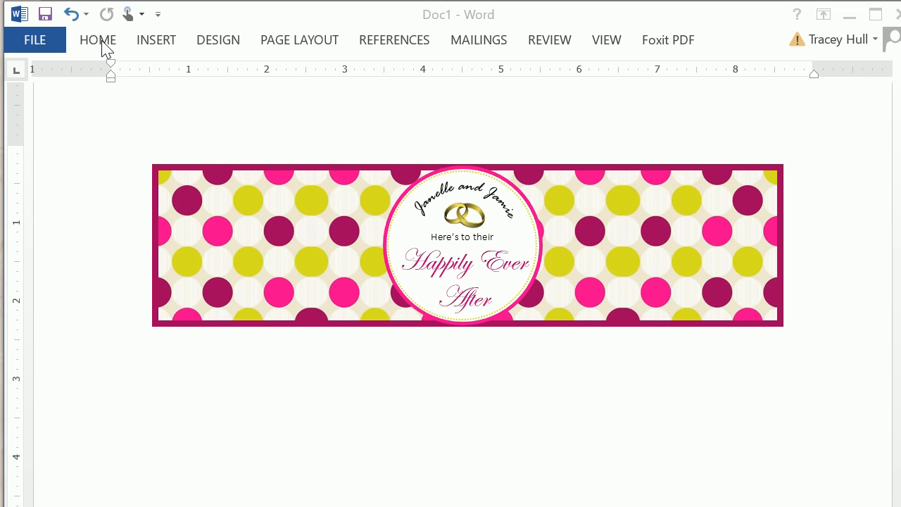
pyautogui.click(104, 41)
pyautogui.click(158, 41)
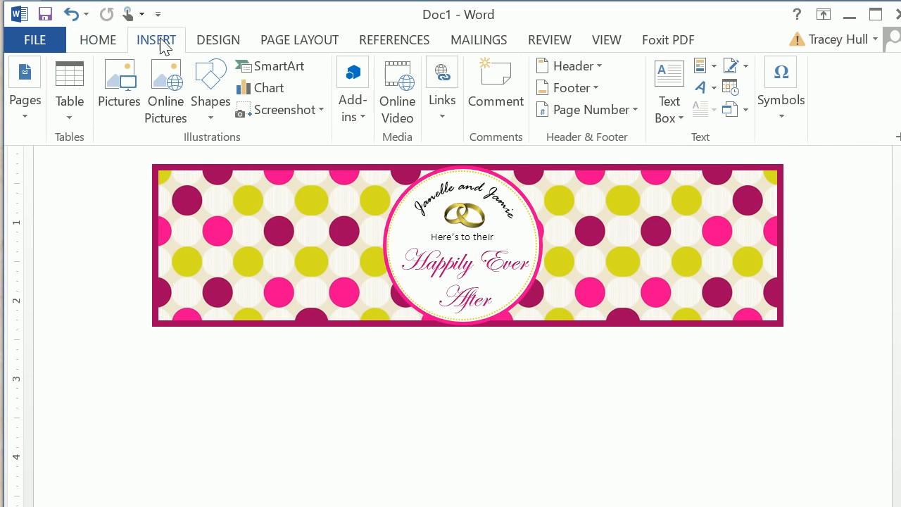
pyautogui.click(204, 96)
pyautogui.click(265, 161)
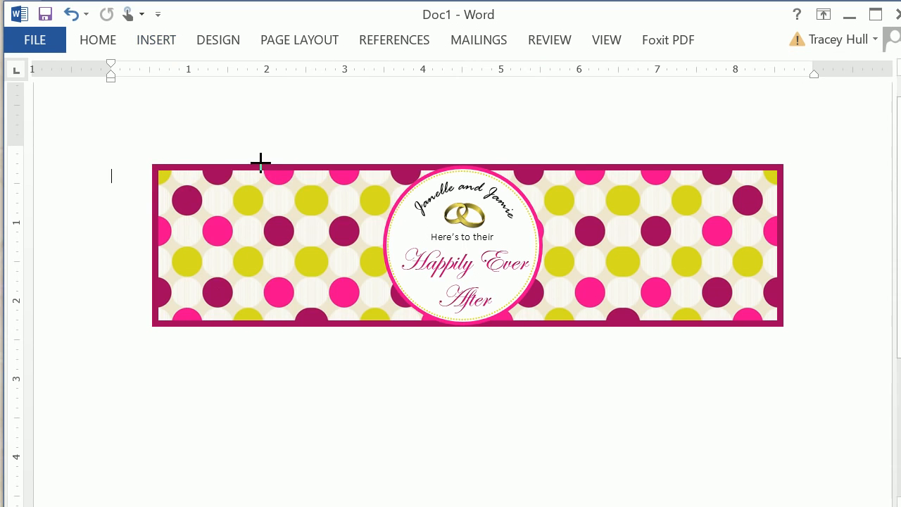
pyautogui.click(159, 322)
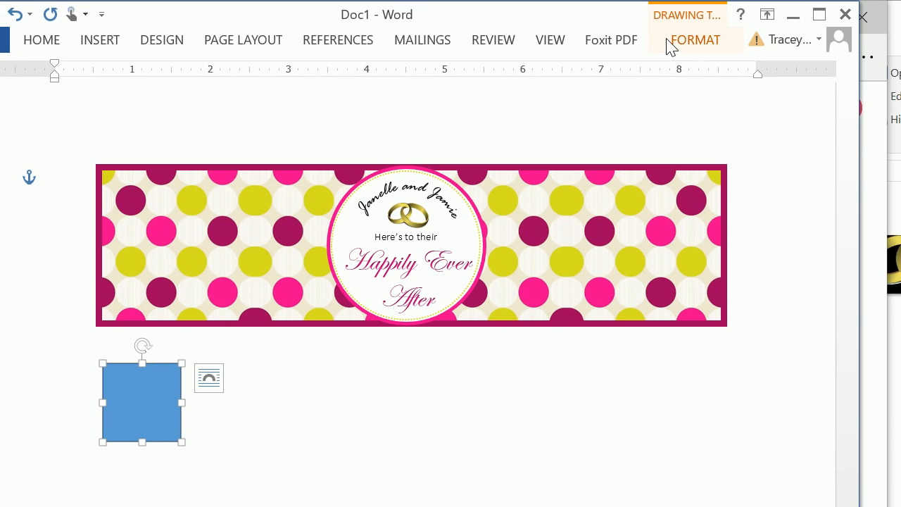
# Step: Set the inserted rectangle's height to 2" and its width to 8"
pyautogui.click(725, 44)
pyautogui.click(810, 91)
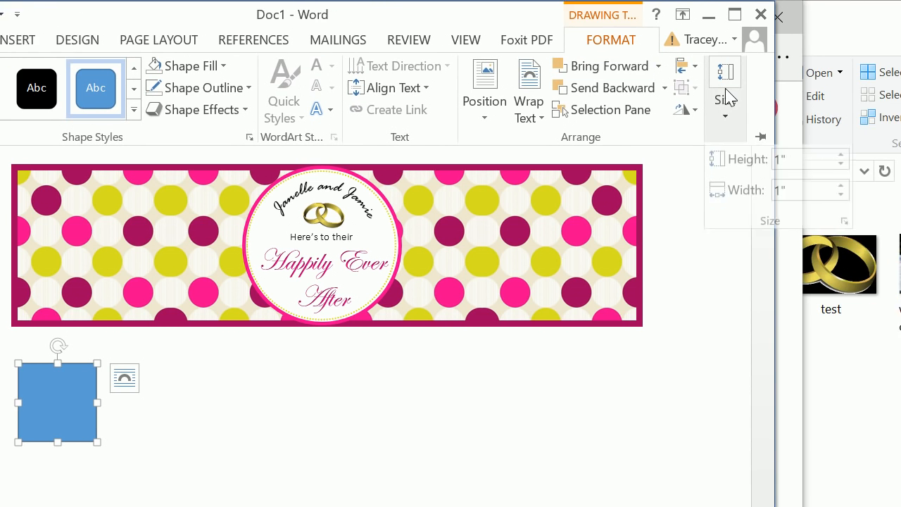
pyautogui.doubleClick(677, 165)
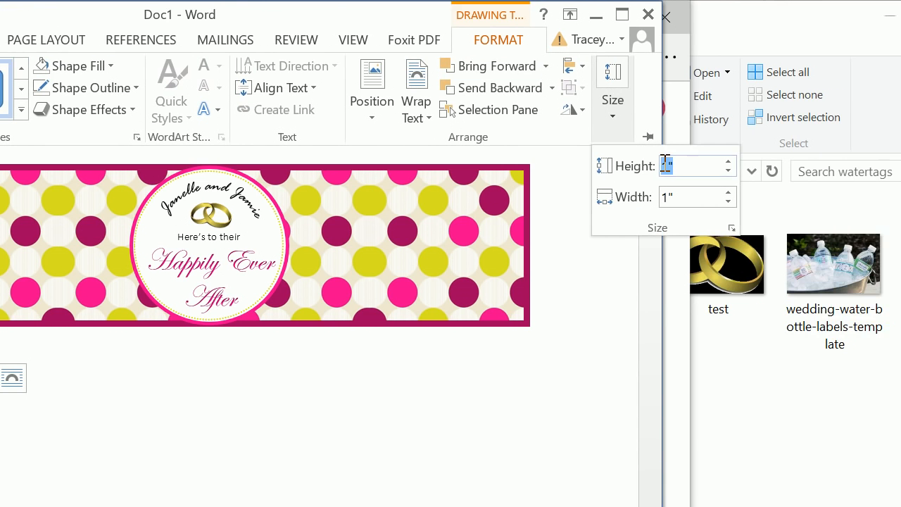
pyautogui.write('2')
pyautogui.doubleClick(668, 197)
pyautogui.write('8')
pyautogui.press('Return')
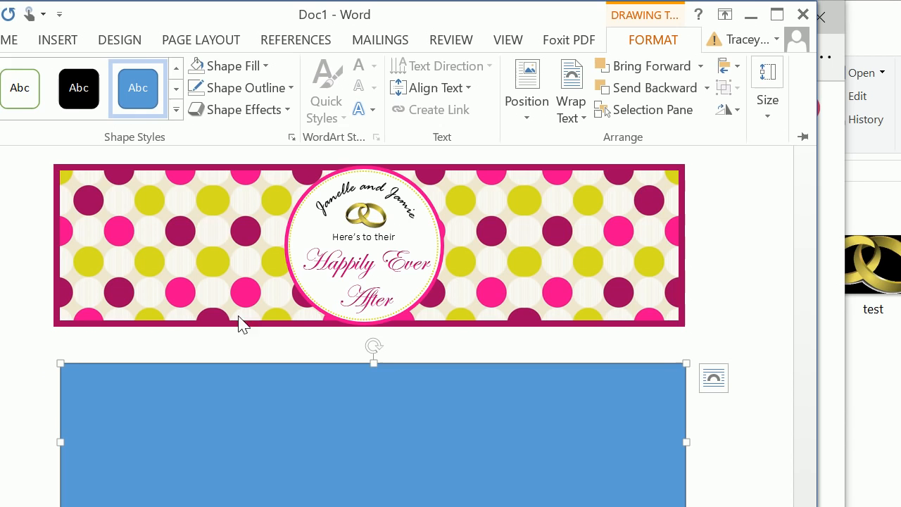
# Step: Move the blue rectangle up so it sits centered just beneath the finished label
pyautogui.click(226, 373)
pyautogui.moveTo(229, 370); pyautogui.dragTo(235, 348)
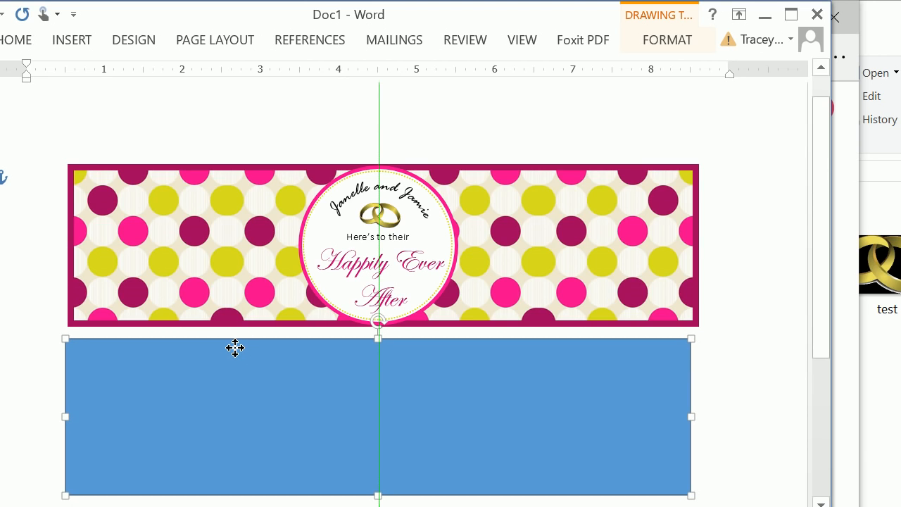
pyautogui.moveTo(235, 347); pyautogui.dragTo(235, 348)
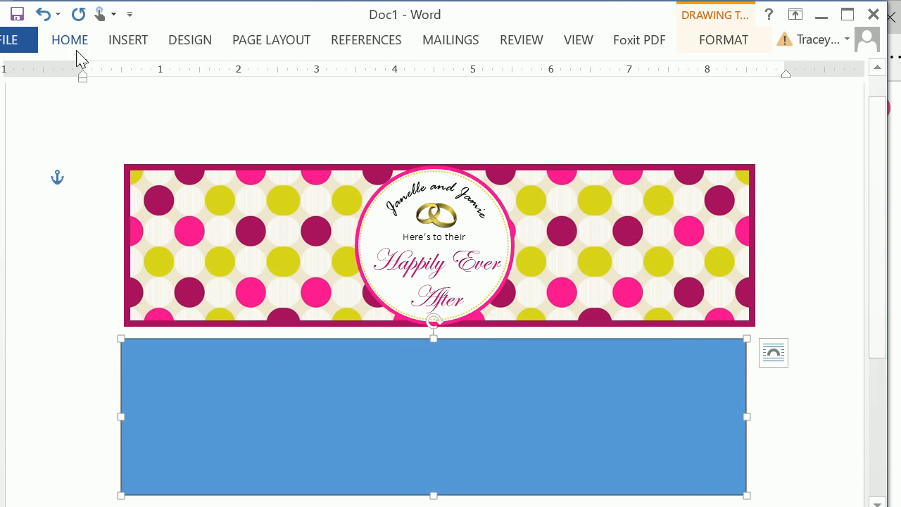
# Step: Set the page orientation to Landscape
pyautogui.click(109, 41)
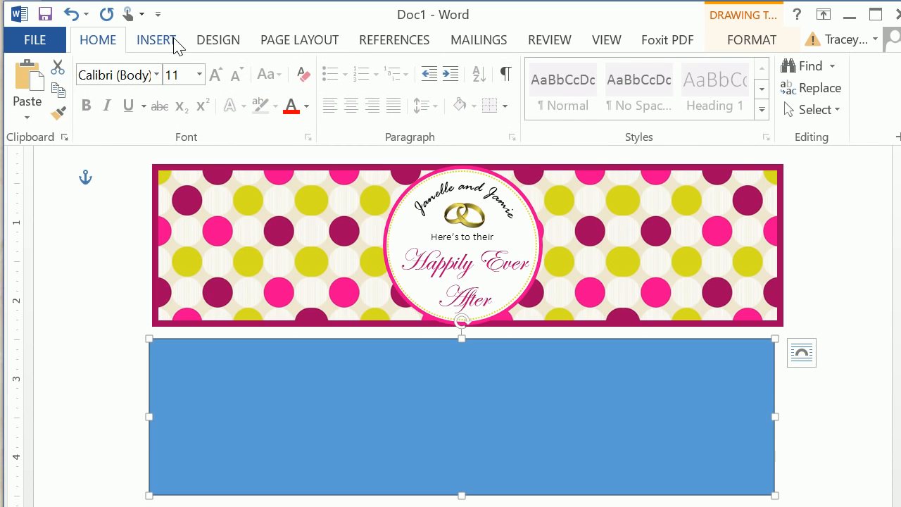
pyautogui.click(303, 40)
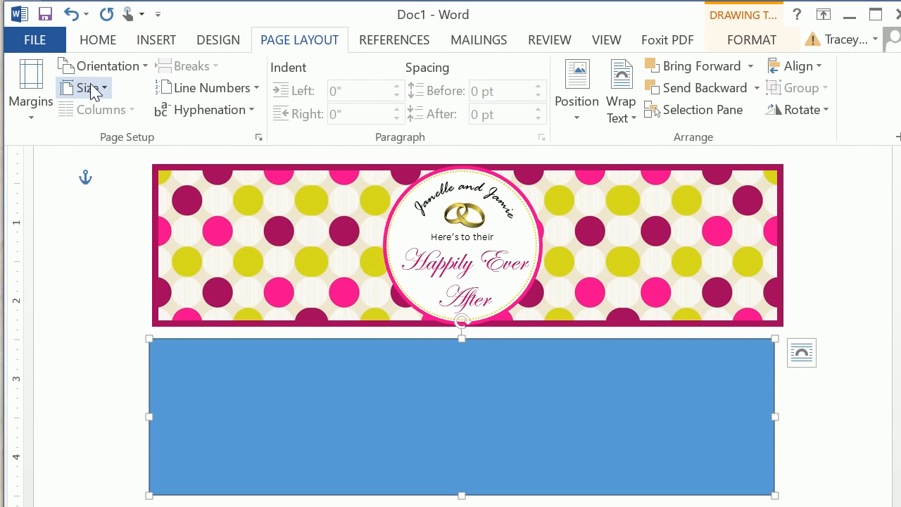
pyautogui.click(106, 65)
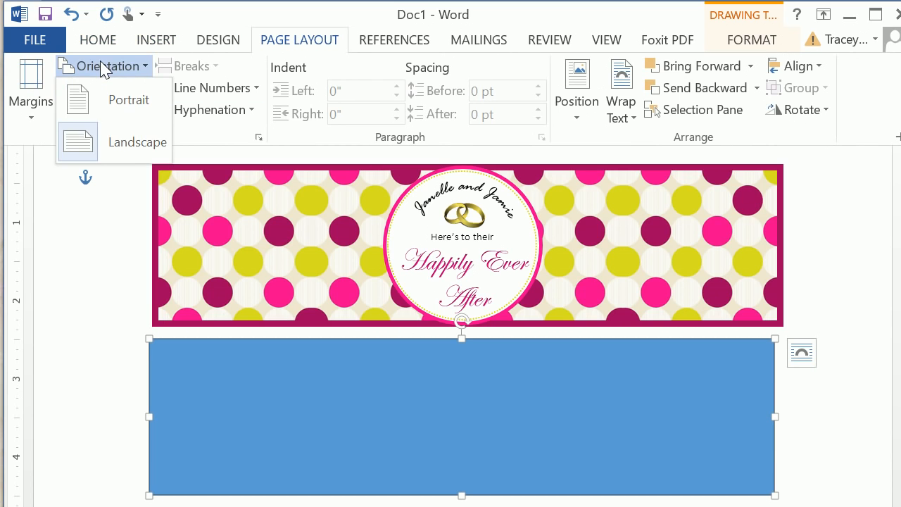
pyautogui.click(121, 156)
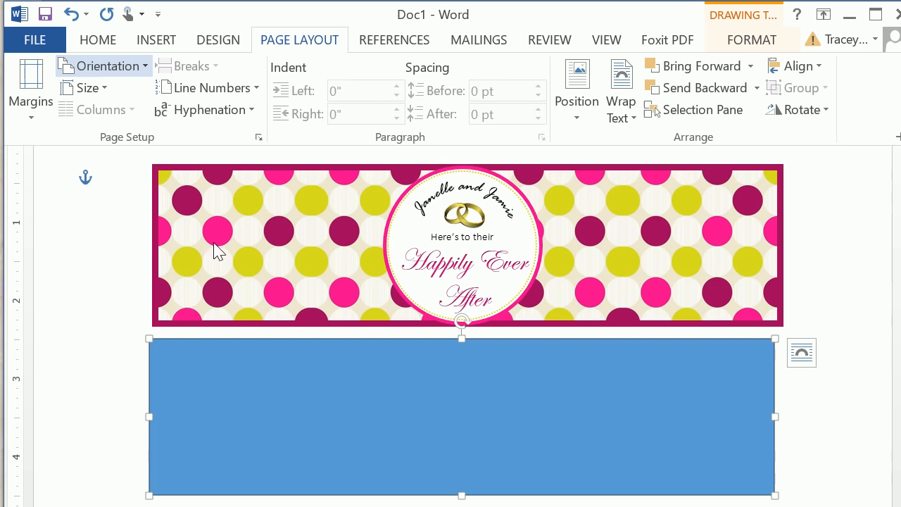
# Step: Remove the rectangle's fill so only its outline is drawn, and nudge it slightly beneath the finished label
pyautogui.click(99, 43)
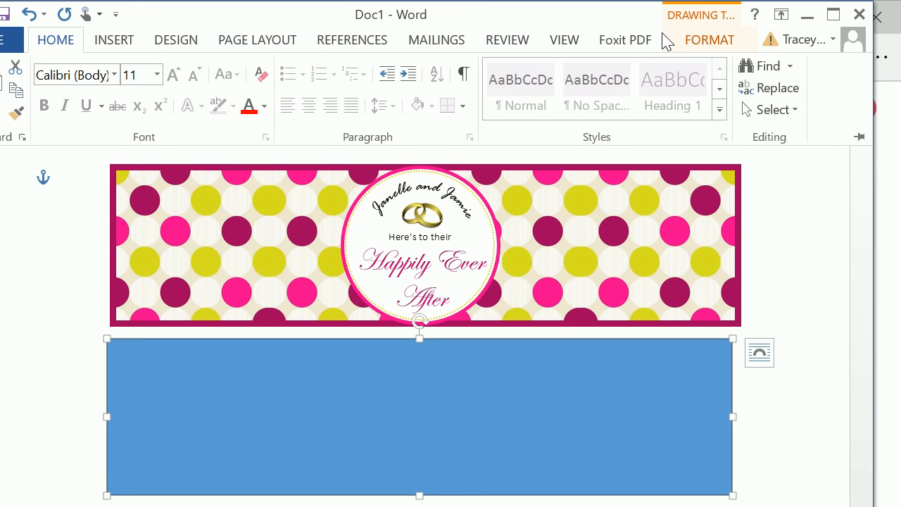
pyautogui.click(668, 40)
pyautogui.click(273, 66)
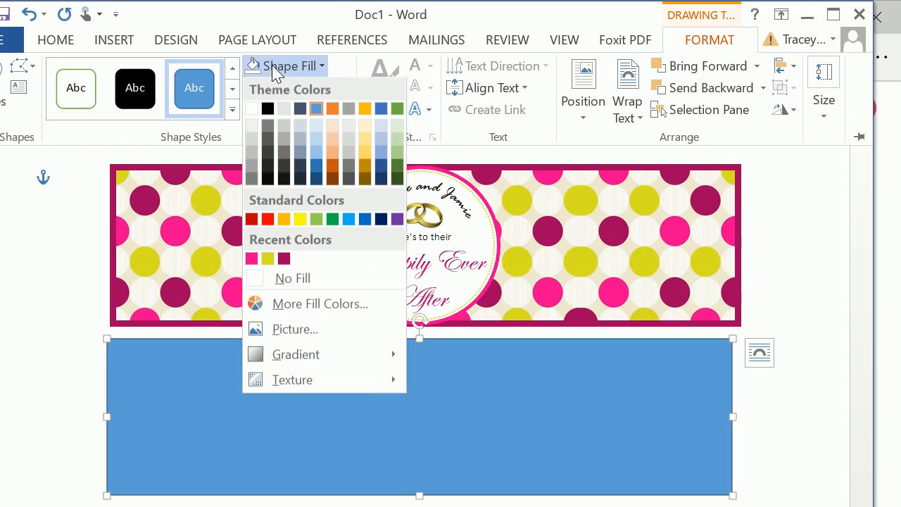
pyautogui.click(271, 281)
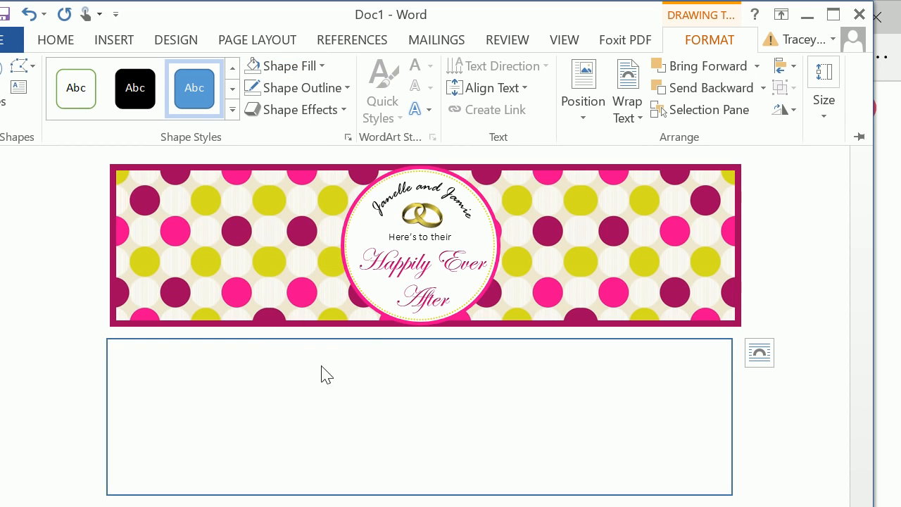
pyautogui.click(345, 340)
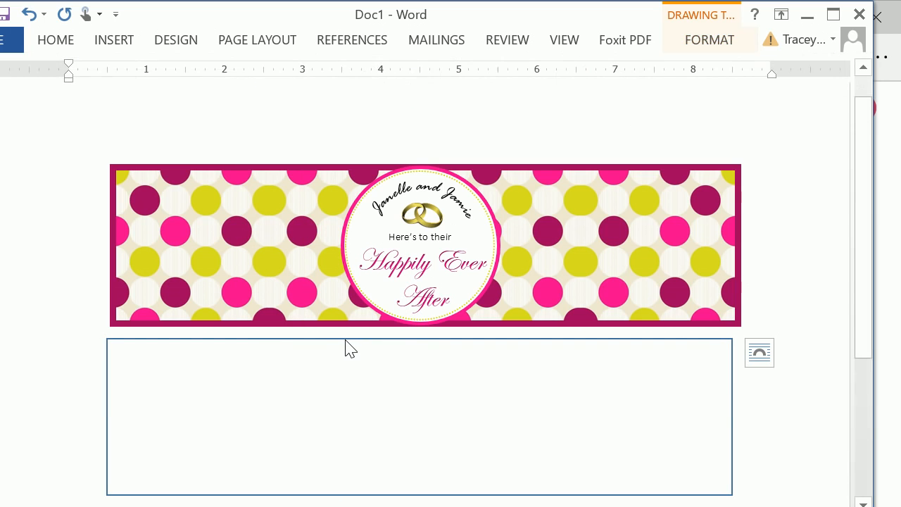
pyautogui.moveTo(346, 341); pyautogui.dragTo(362, 340)
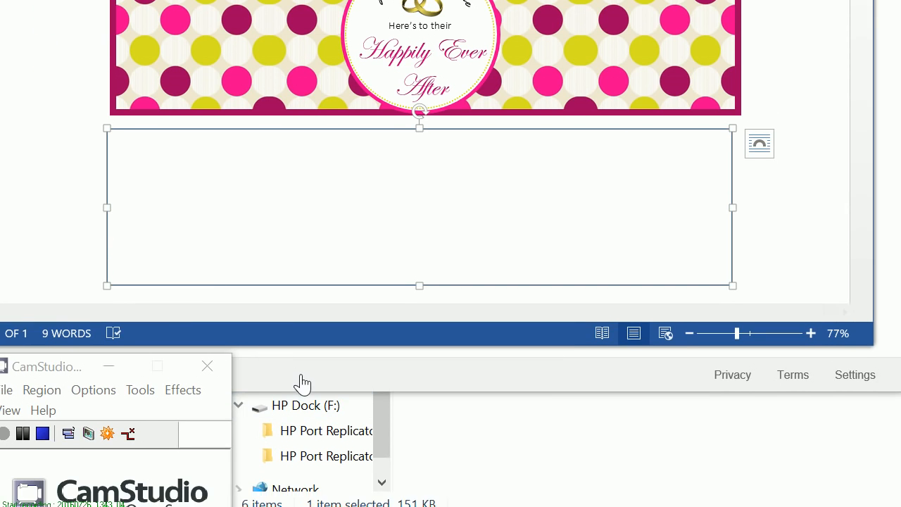
# Step: Switch to the web browser and search Google Images for "purple green pink polka dot"
pyautogui.click(360, 433)
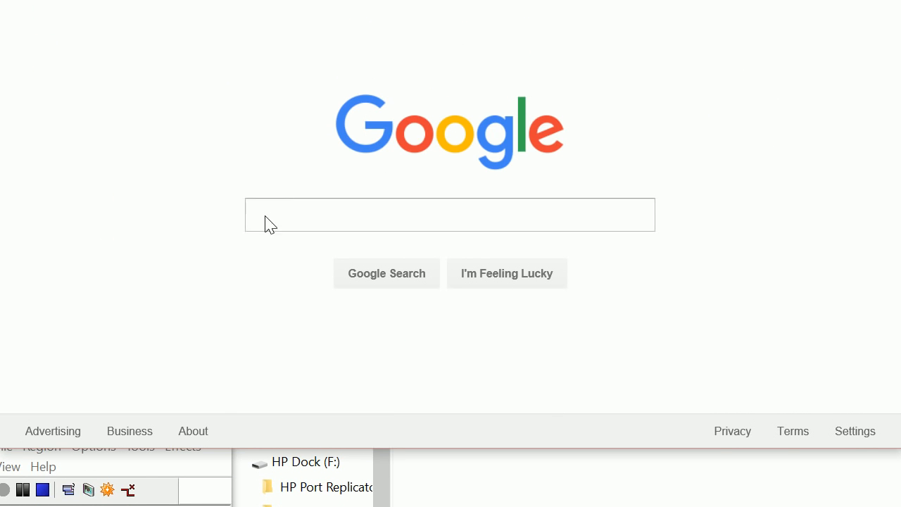
pyautogui.click(268, 157)
pyautogui.write('pur')
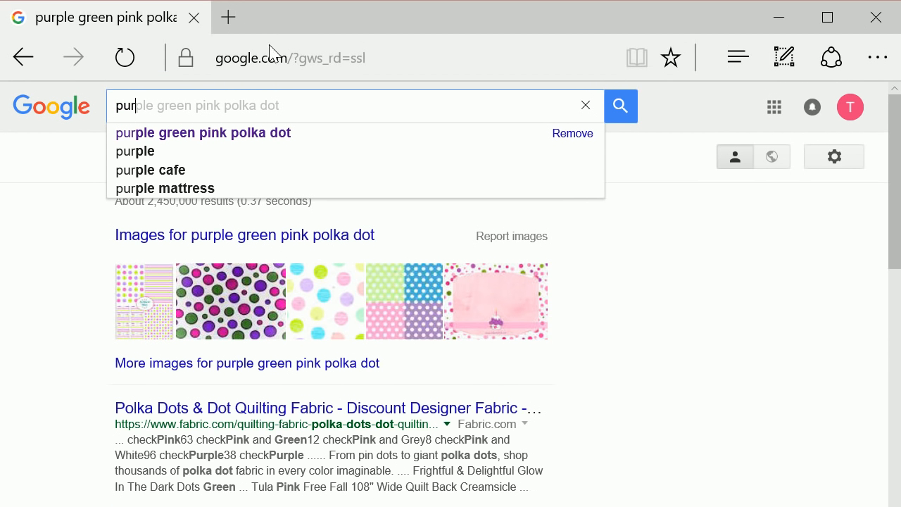
pyautogui.click(240, 134)
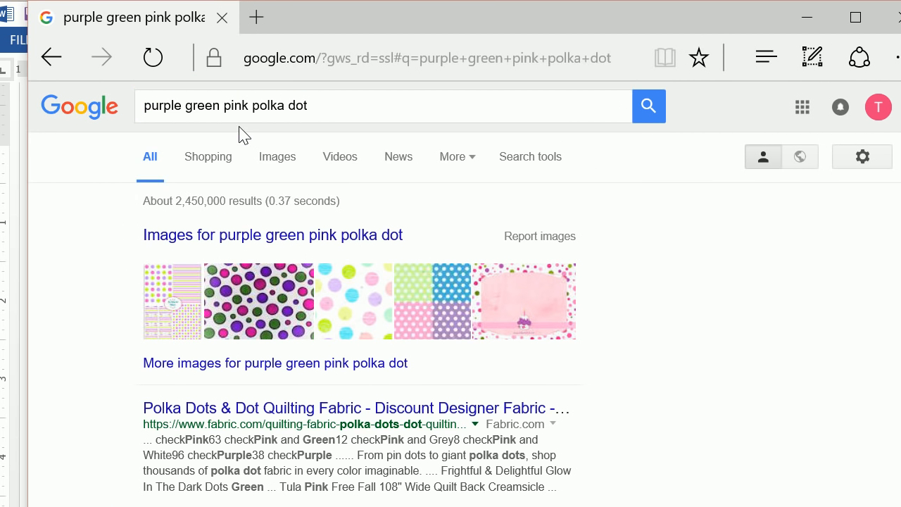
pyautogui.click(266, 158)
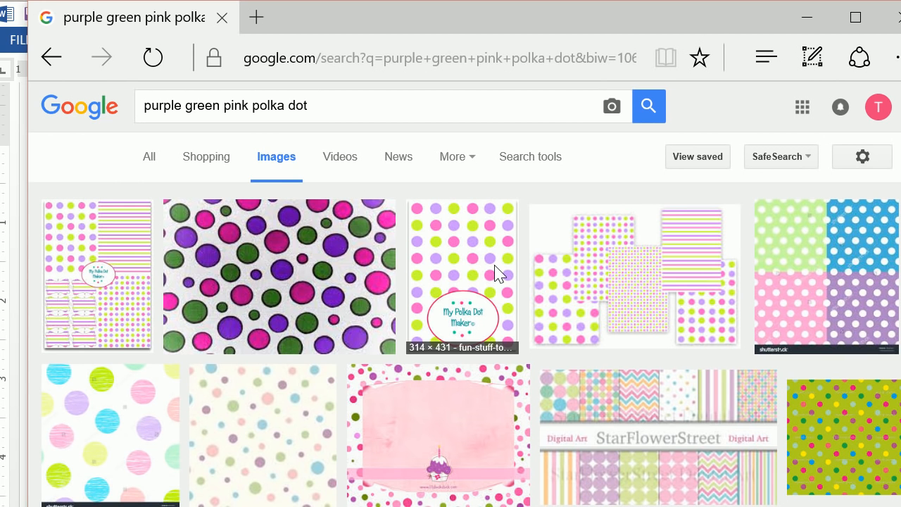
# Step: Open the 612 × 615 pink, purple and green polka dot image and save it as the JPEG pinkpurplegreen in the watertags folder
pyautogui.scroll(-5, 497, 273)
pyautogui.scroll(-3, 495, 268)
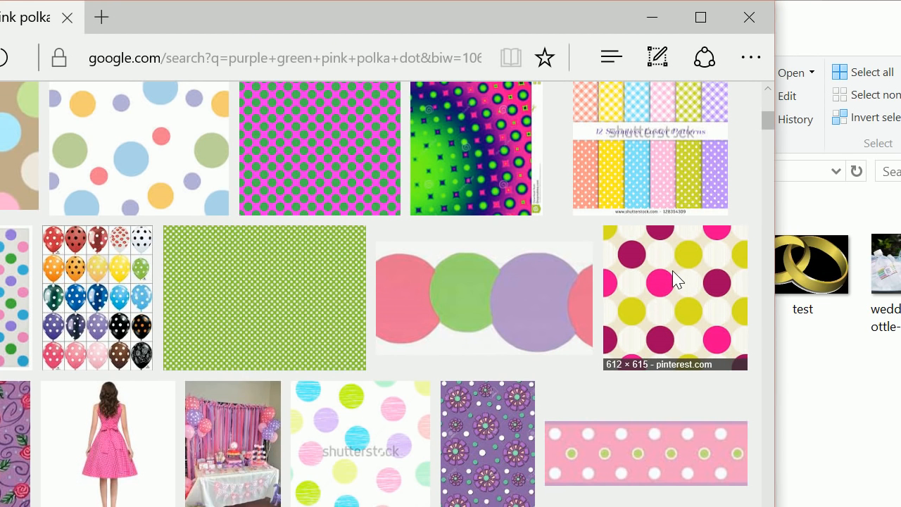
pyautogui.click(704, 279)
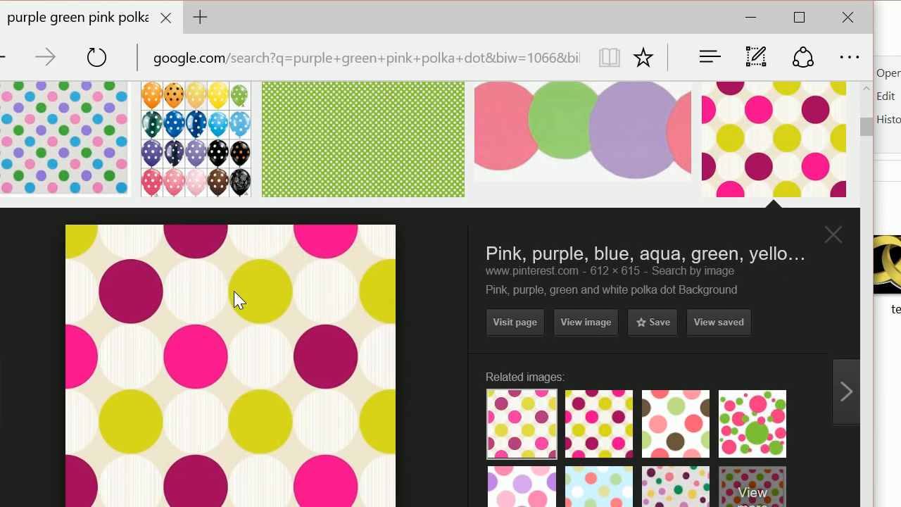
pyautogui.rightClick(178, 291)
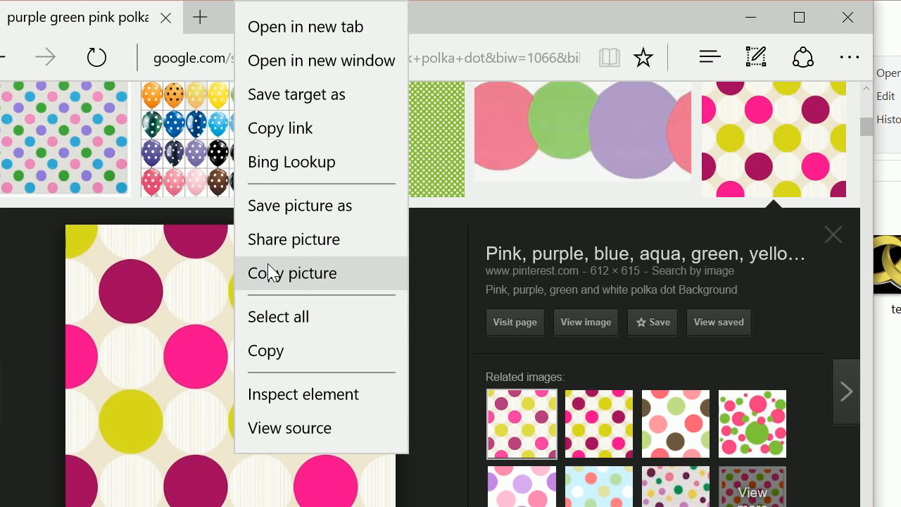
pyautogui.click(264, 207)
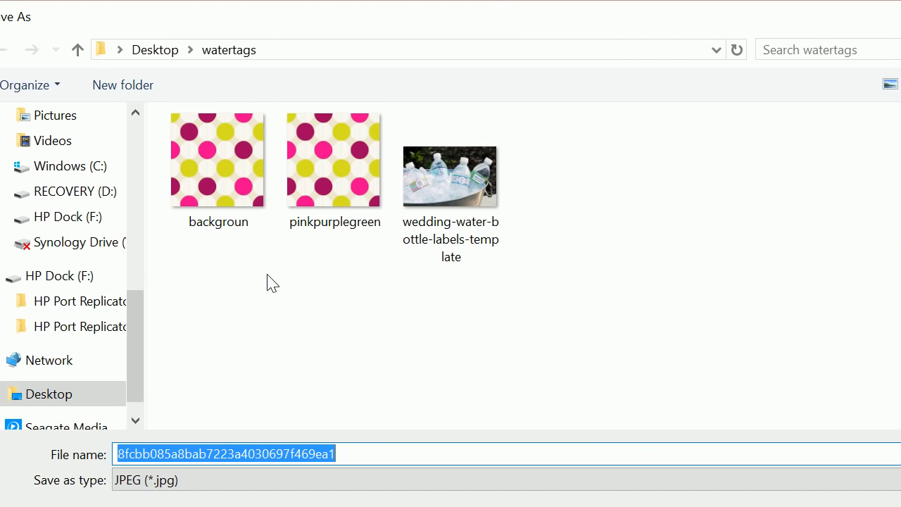
pyautogui.click(359, 171)
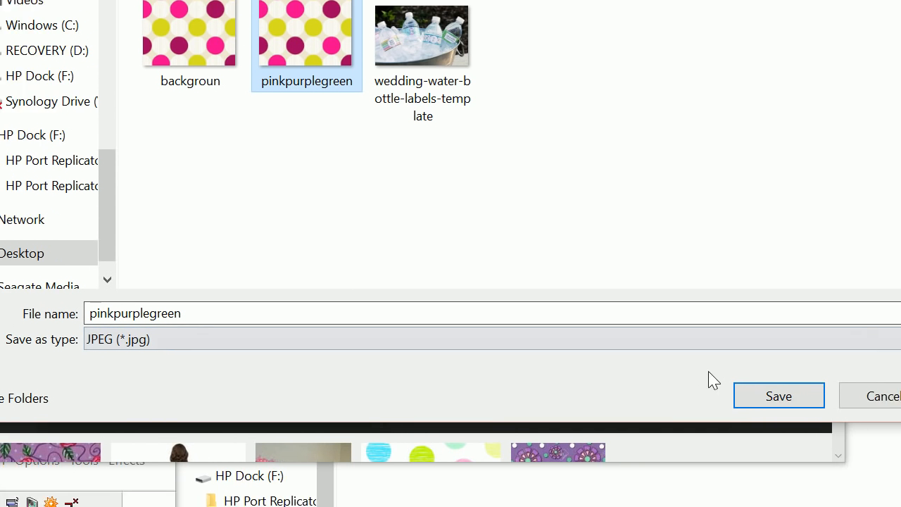
pyautogui.click(687, 380)
pyautogui.click(550, 222)
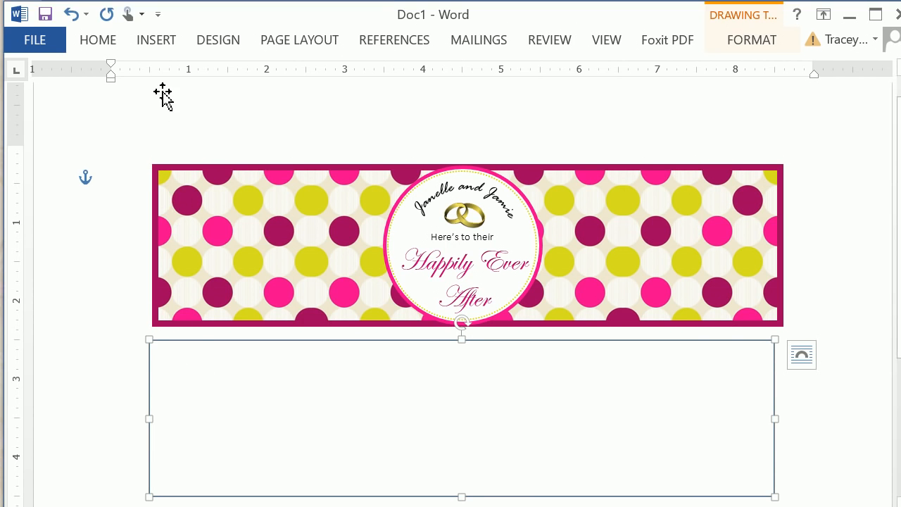
# Step: Insert the pinkpurplegreen picture from the watertags folder into the Word document
pyautogui.click(161, 45)
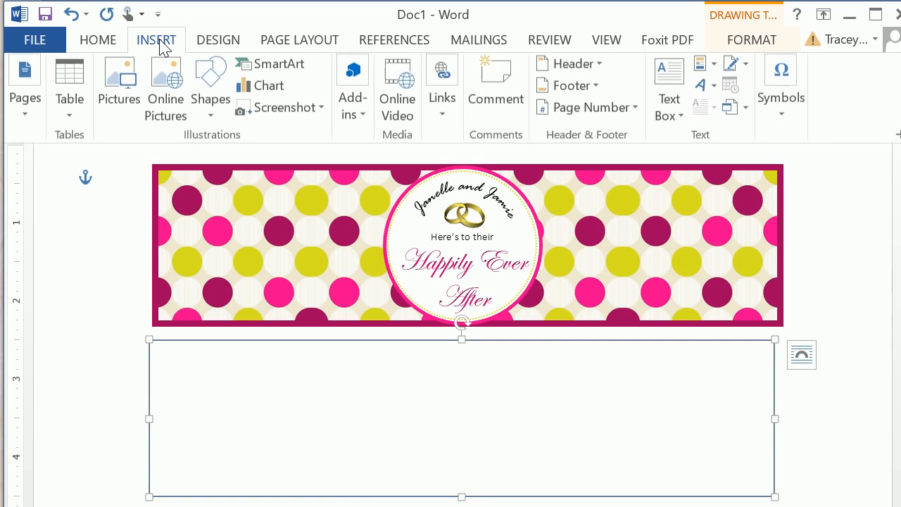
pyautogui.click(124, 88)
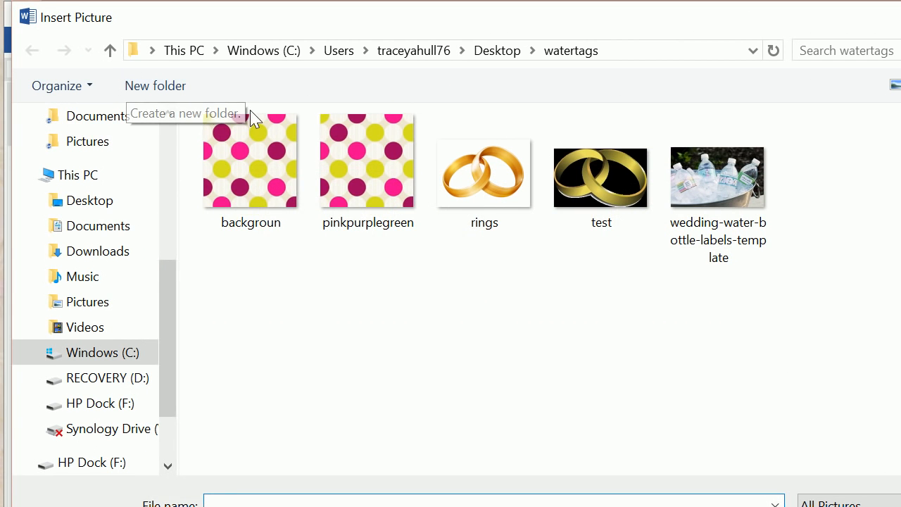
pyautogui.click(337, 144)
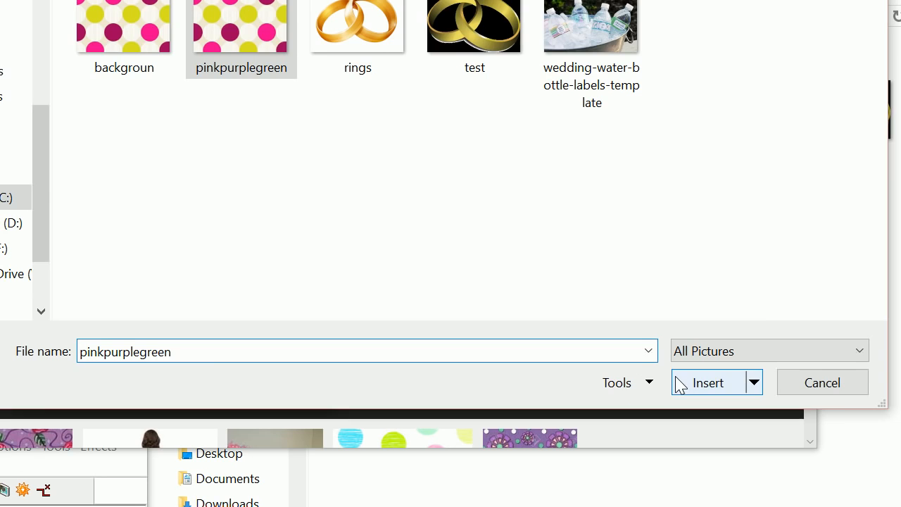
pyautogui.click(834, 506)
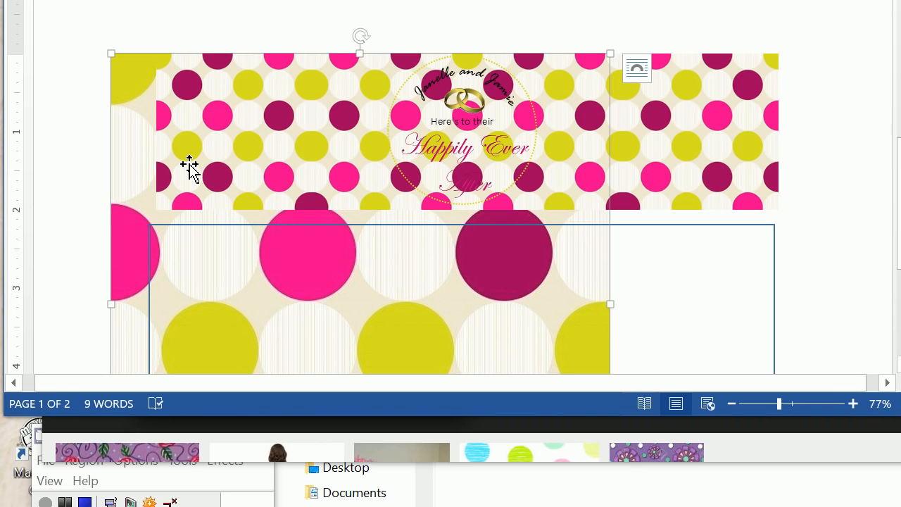
# Step: Set the large polka dot picture's text wrapping to In front of text and move it over the finished label
pyautogui.moveTo(136, 165); pyautogui.dragTo(114, 185)
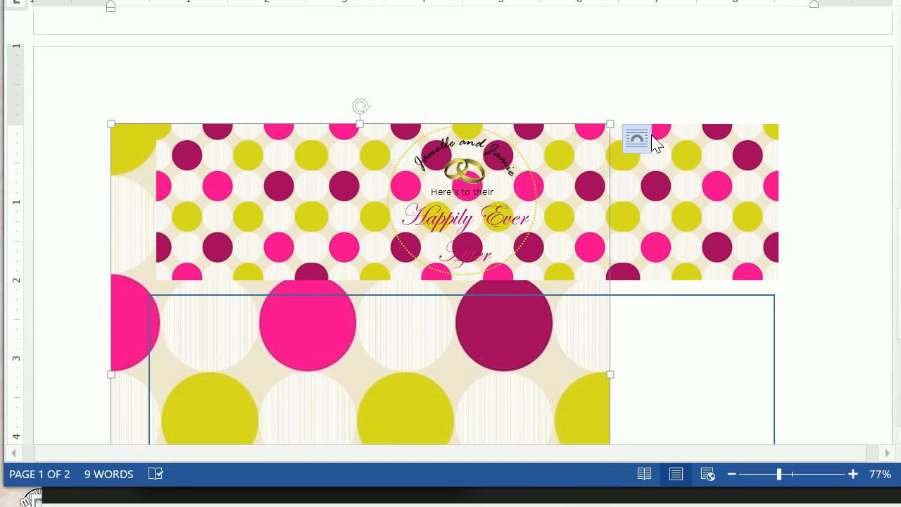
pyautogui.click(638, 139)
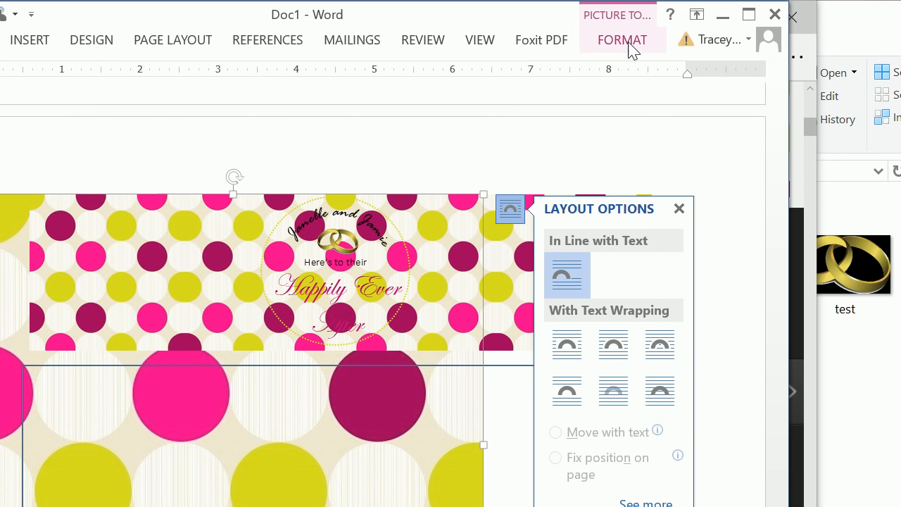
pyautogui.click(630, 47)
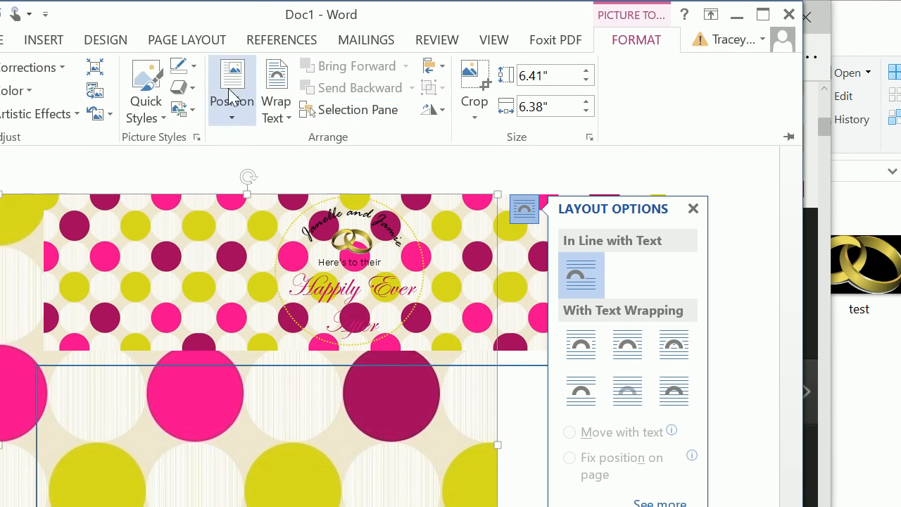
pyautogui.click(216, 95)
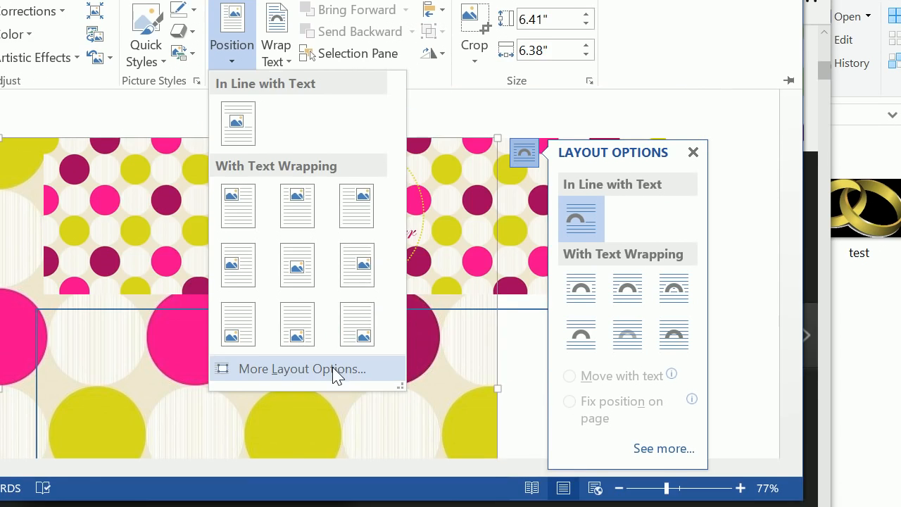
pyautogui.click(333, 425)
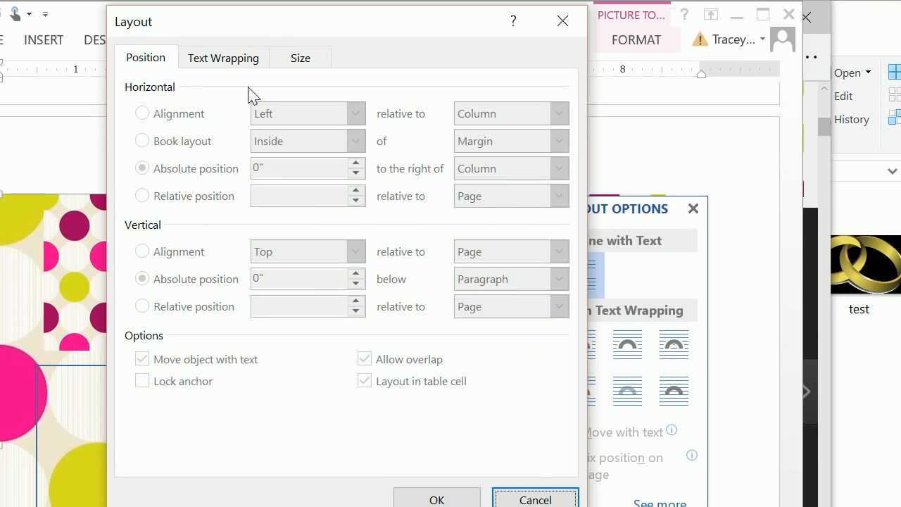
pyautogui.click(243, 7)
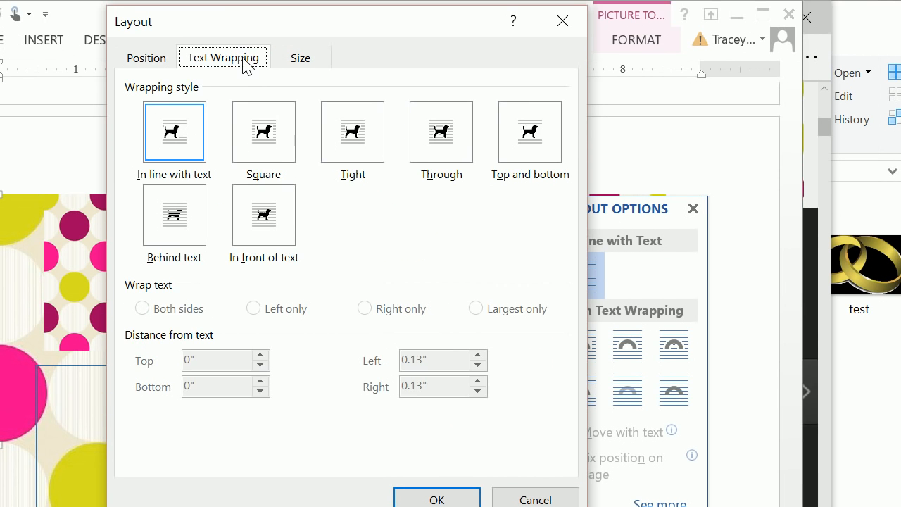
pyautogui.click(263, 164)
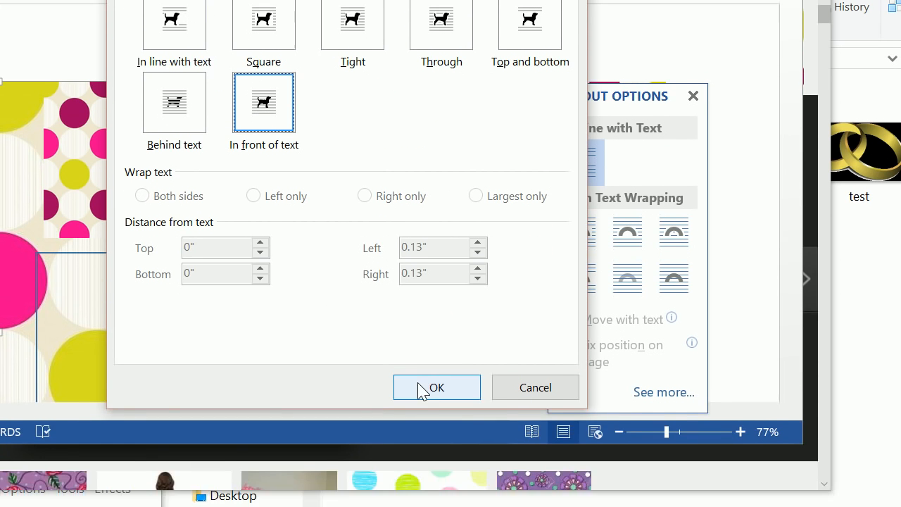
pyautogui.click(422, 499)
pyautogui.scroll(-5, 408, 237)
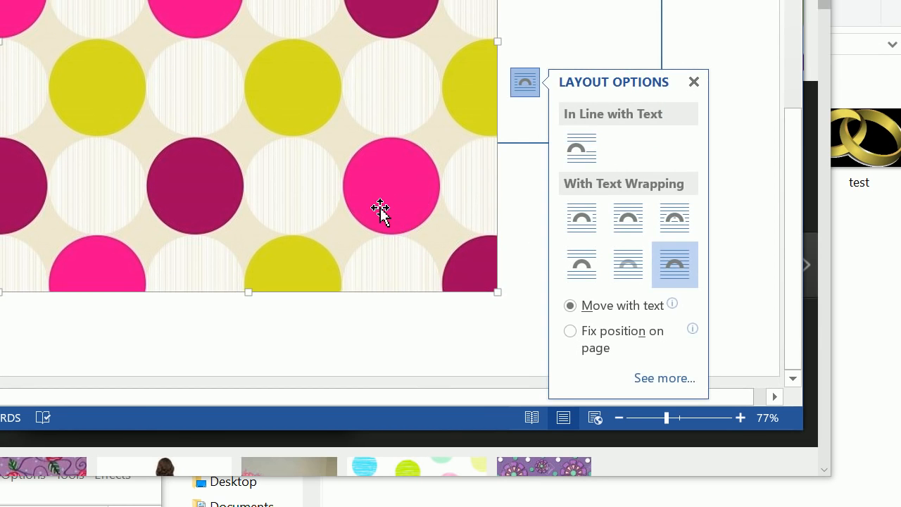
pyautogui.scroll(2, 380, 212)
pyautogui.moveTo(378, 221); pyautogui.dragTo(402, 215)
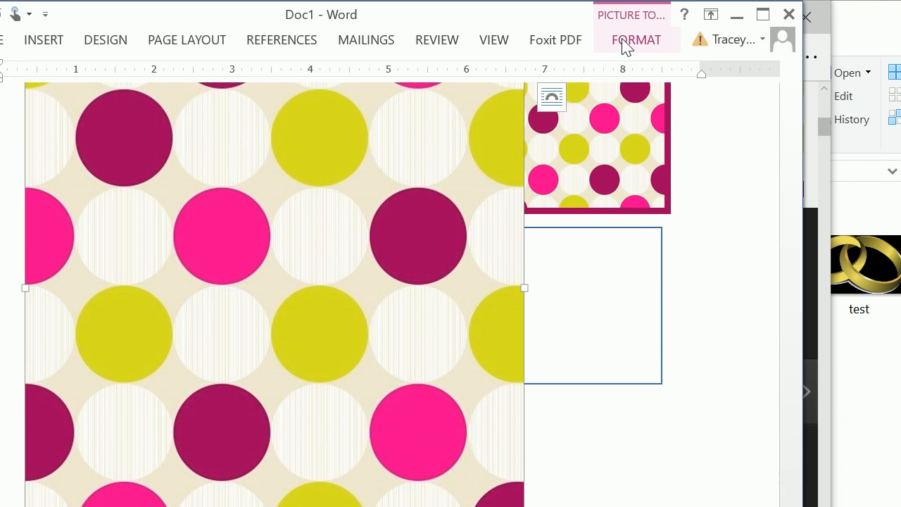
# Step: Resize the polka dot picture to a height of 2" and a width of 2"
pyautogui.click(630, 43)
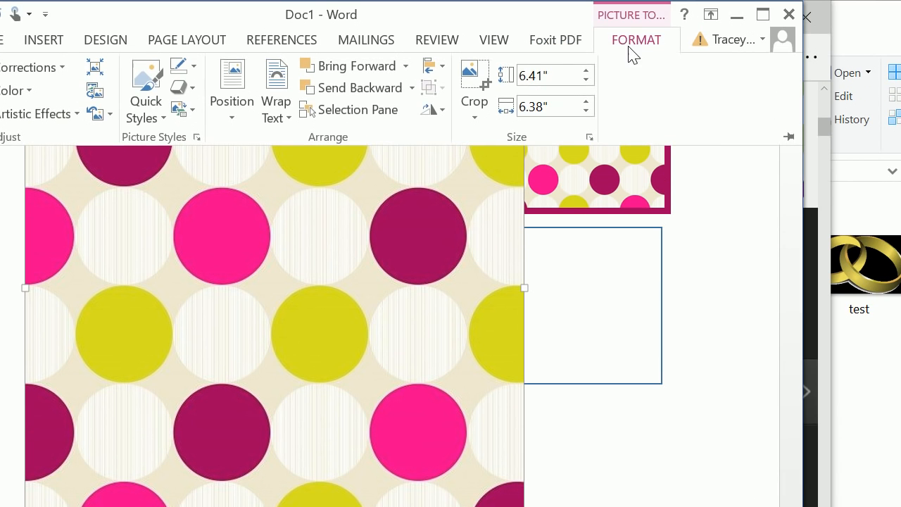
pyautogui.click(545, 71)
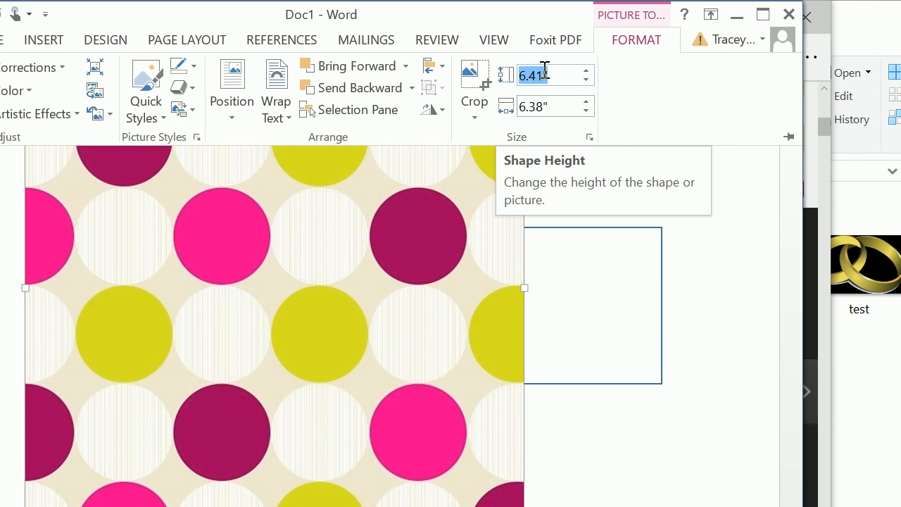
pyautogui.write('2')
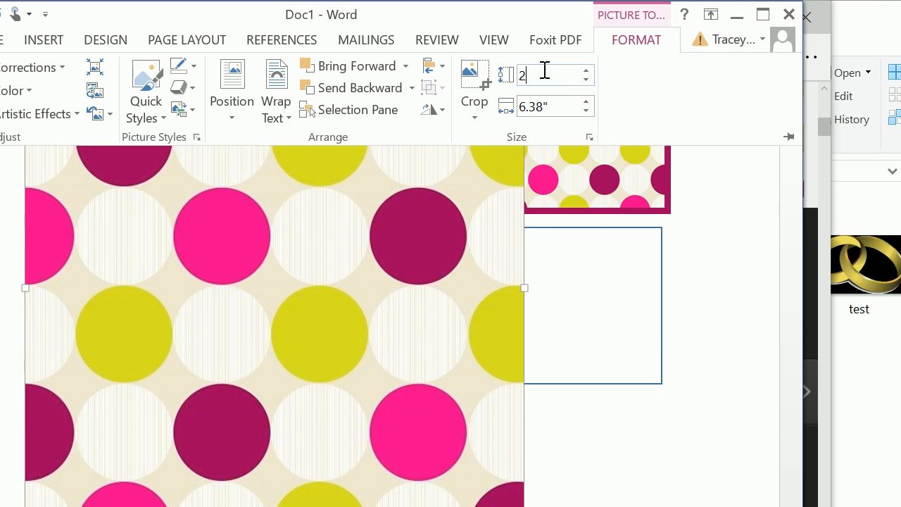
pyautogui.click(537, 106)
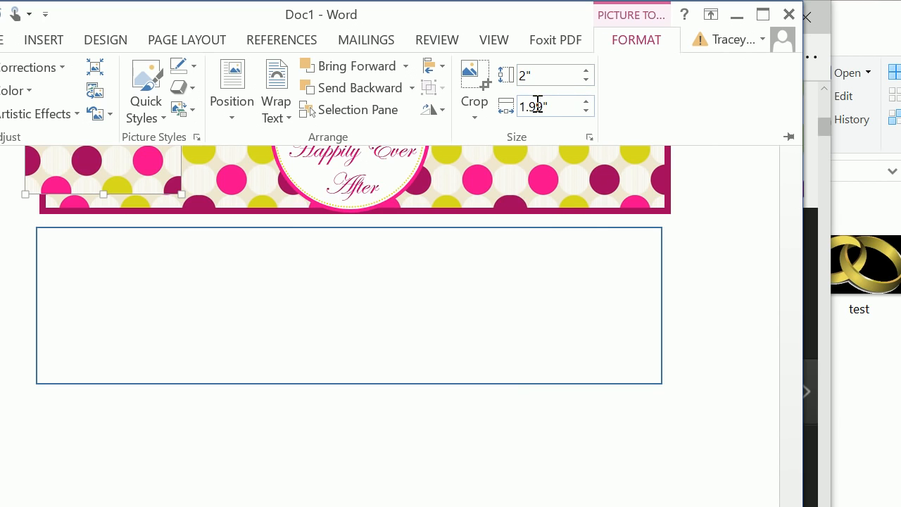
pyautogui.moveTo(556, 105); pyautogui.dragTo(463, 108)
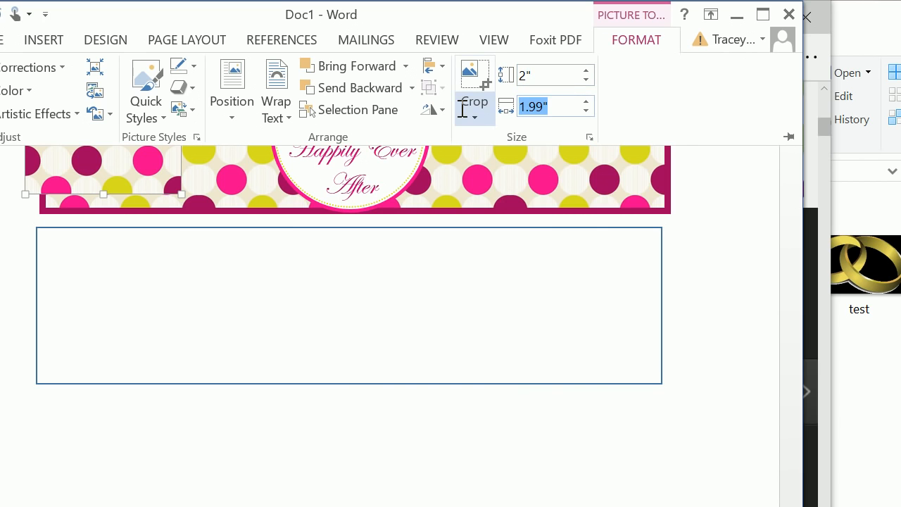
pyautogui.write('2')
pyautogui.press('Return')
# Step: Move the small polka dot picture into the left end of the empty rectangle, flush with its edges
pyautogui.click(418, 360)
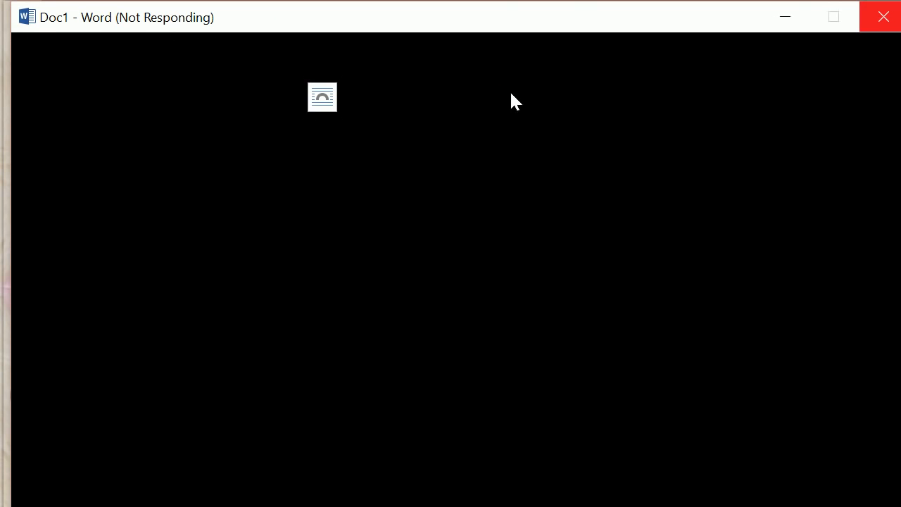
pyautogui.scroll(1, 509, 90)
pyautogui.moveTo(240, 202); pyautogui.dragTo(257, 341)
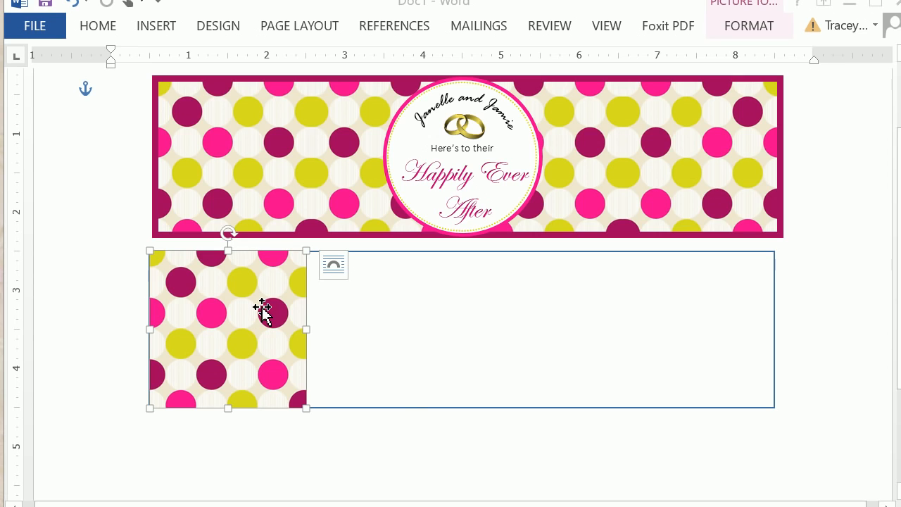
# Step: Duplicate the polka dot picture and place the copy directly against the first one's right edge inside the rectangle
pyautogui.rightClick(261, 308)
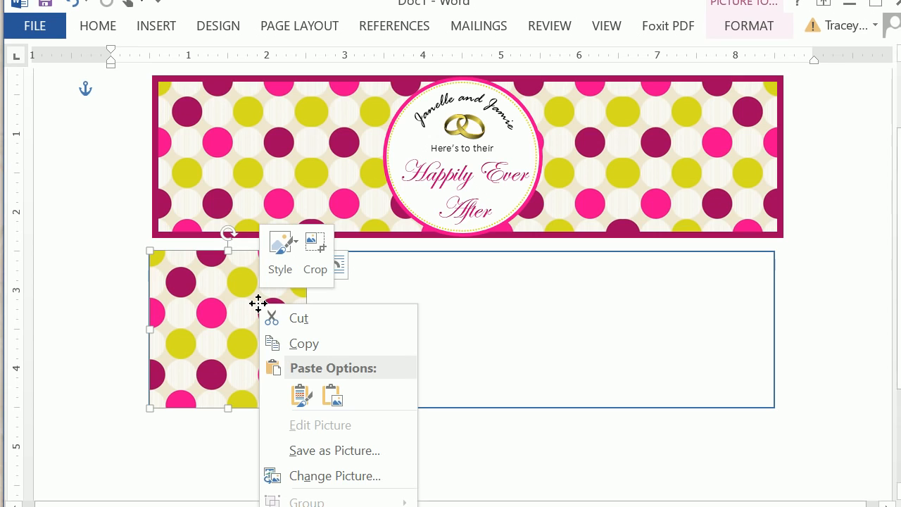
pyautogui.click(289, 345)
pyautogui.click(102, 165)
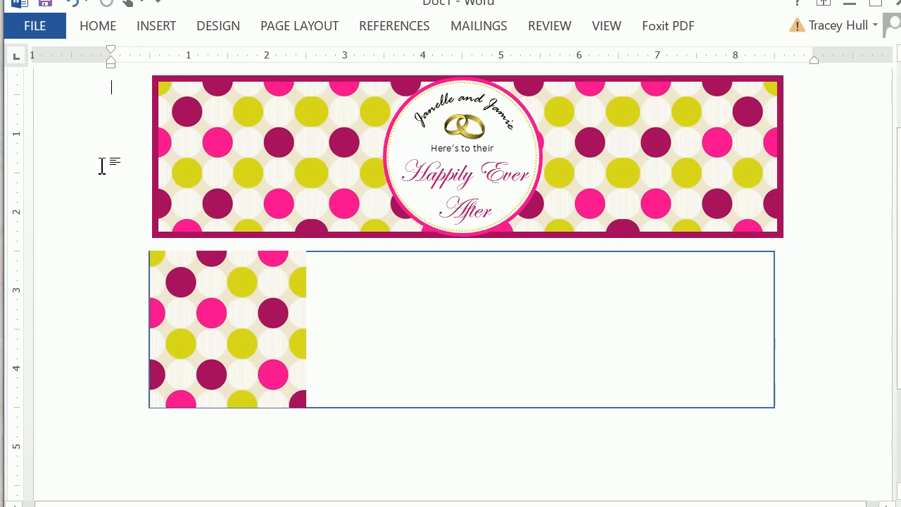
pyautogui.click(203, 305)
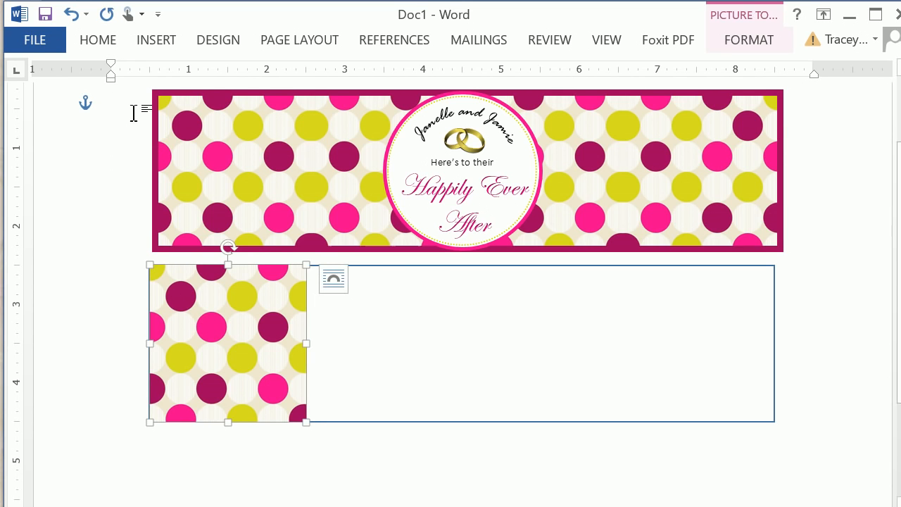
pyautogui.click(134, 113)
pyautogui.rightClick(118, 104)
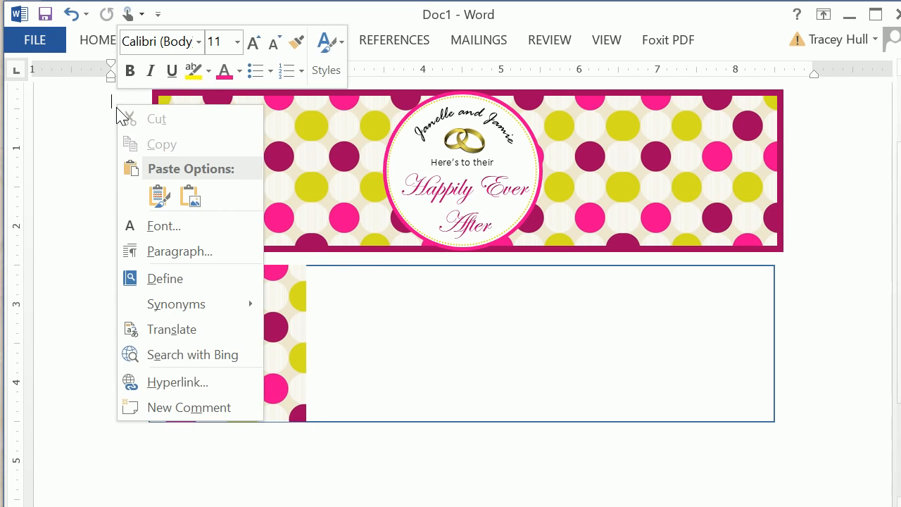
pyautogui.click(150, 209)
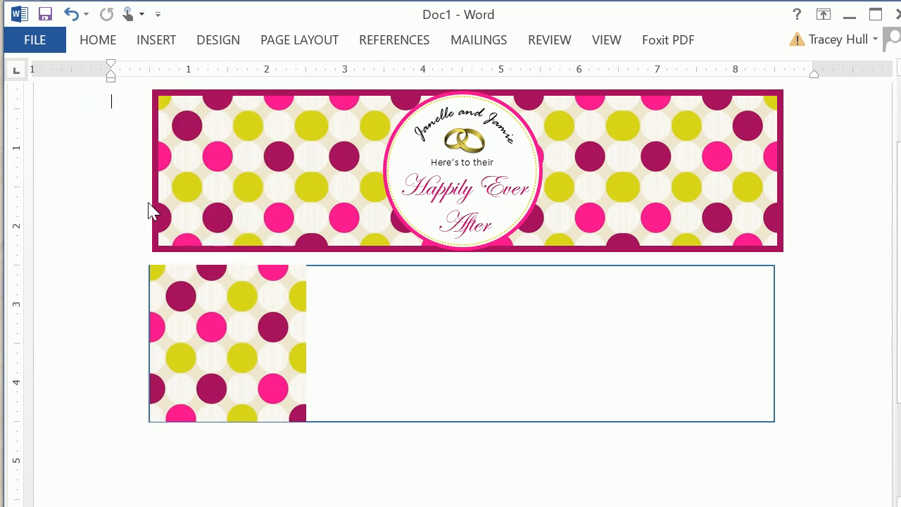
pyautogui.moveTo(153, 184); pyautogui.dragTo(345, 355)
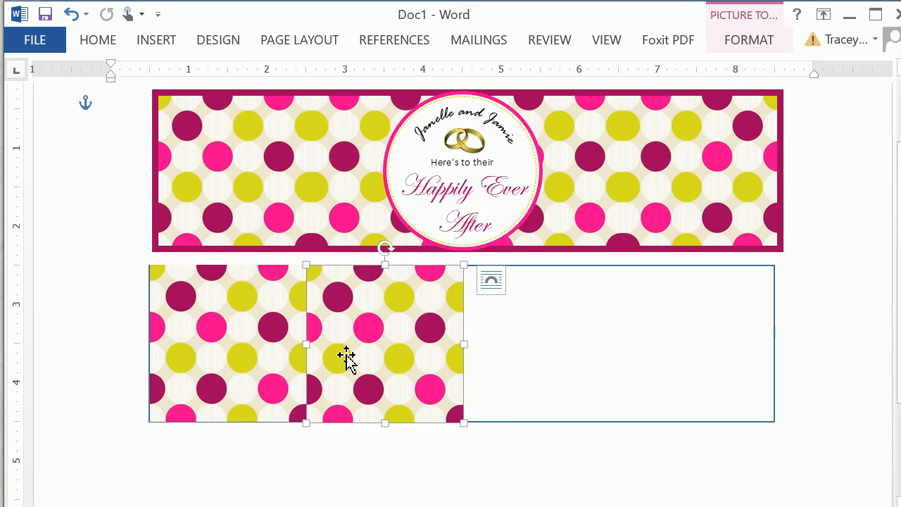
pyautogui.hotkey('ctrl', 'z')
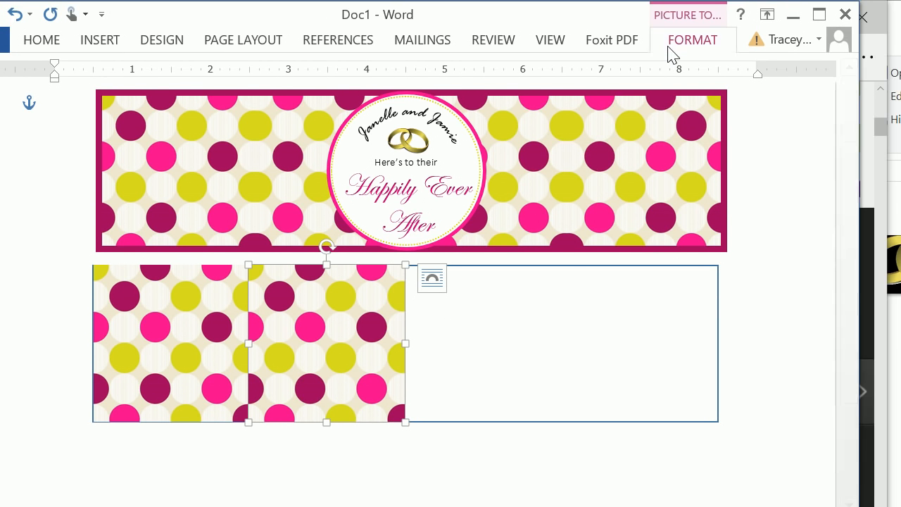
# Step: Flip the second polka dot picture horizontally so its dots mirror the first picture
pyautogui.click(718, 41)
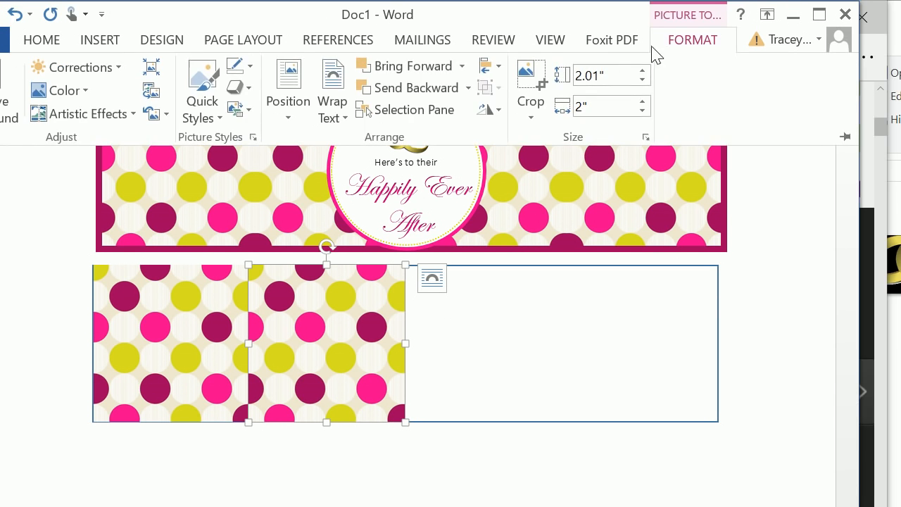
pyautogui.click(493, 113)
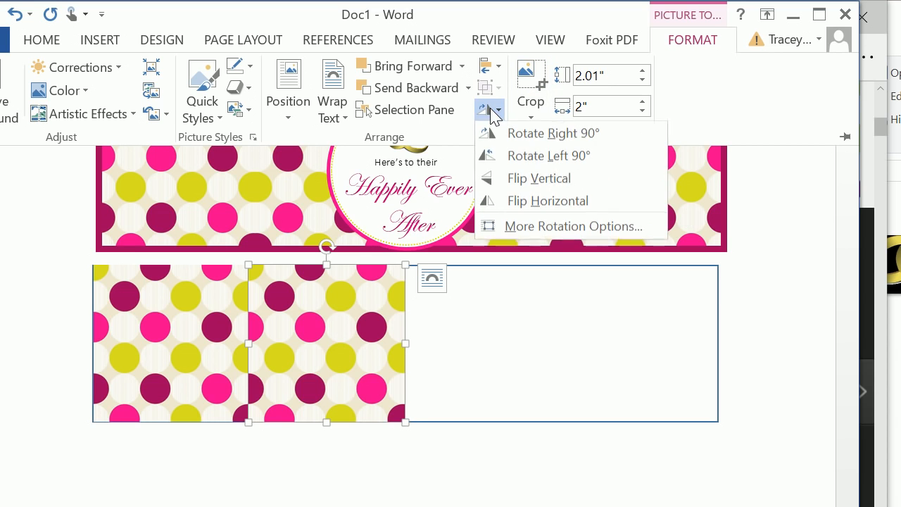
pyautogui.click(511, 202)
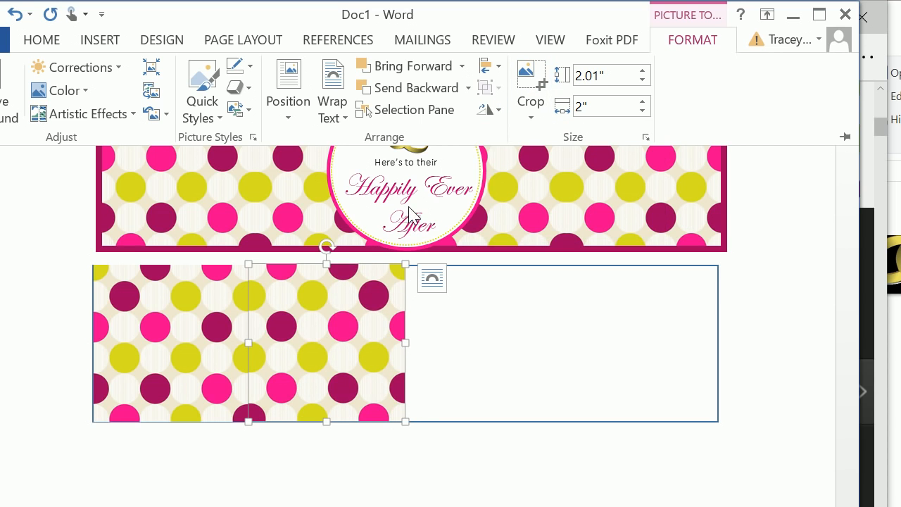
# Step: Flip the second picture horizontally back to its unmirrored pattern, and mirror it horizontally once more
pyautogui.click(484, 113)
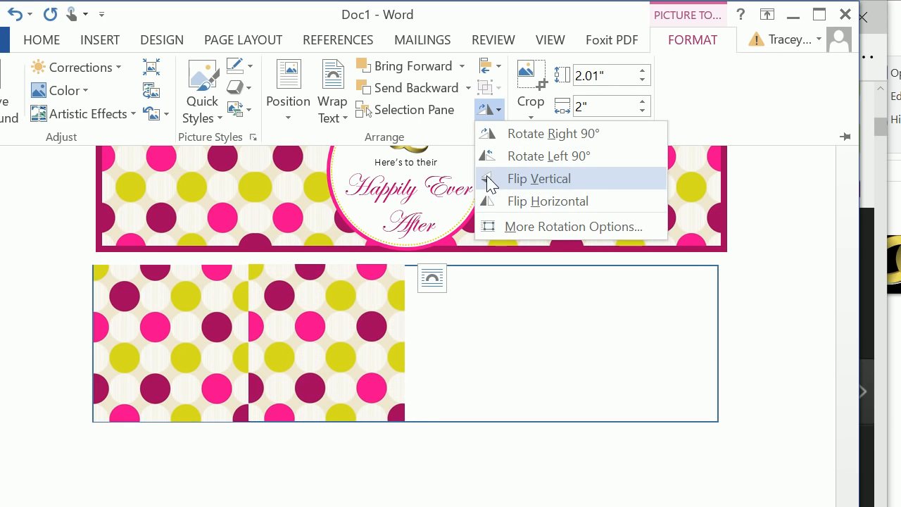
pyautogui.click(491, 202)
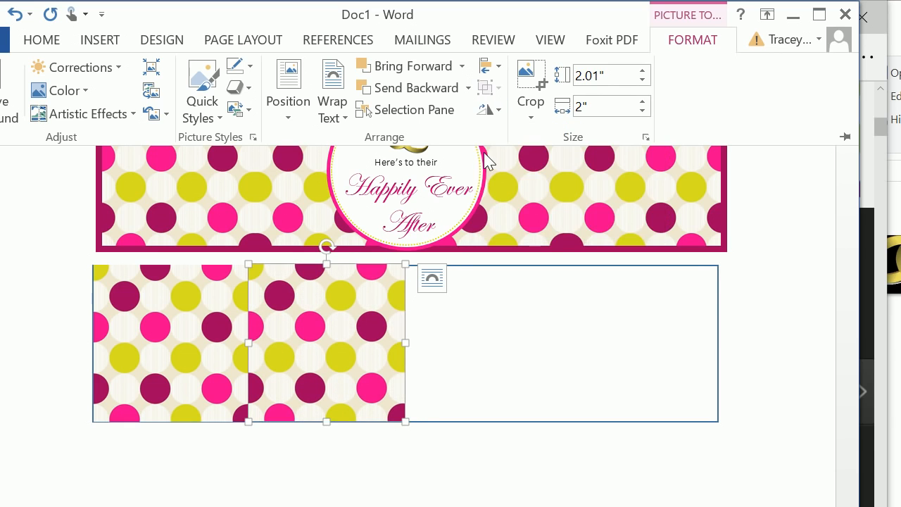
pyautogui.click(497, 112)
pyautogui.click(505, 205)
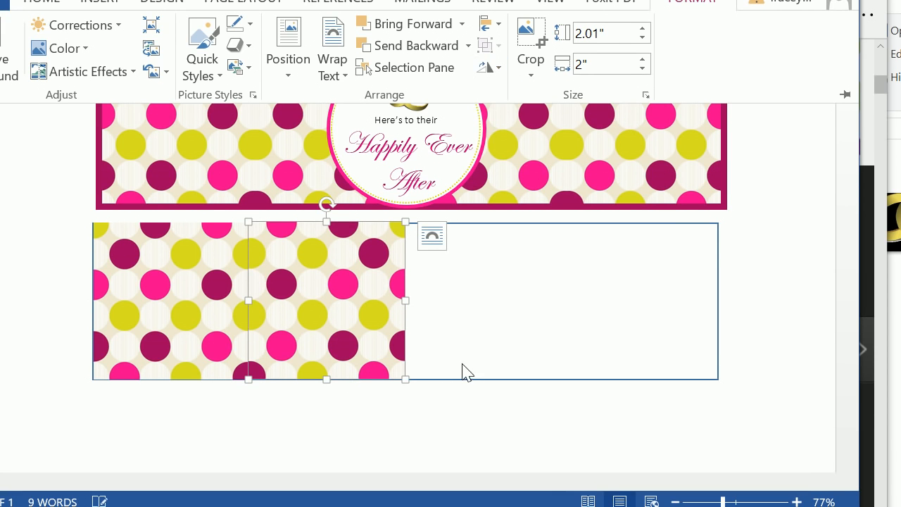
# Step: Nudge the mirrored picture slightly left and down so its dots line up with the first picture at the seam
pyautogui.press('Left')
pyautogui.press('Left')
pyautogui.press('Down')
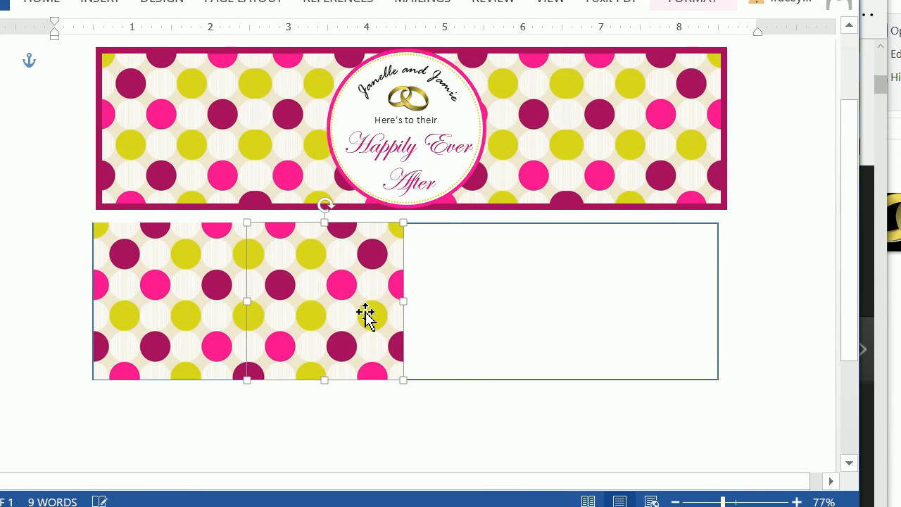
pyautogui.click(452, 321)
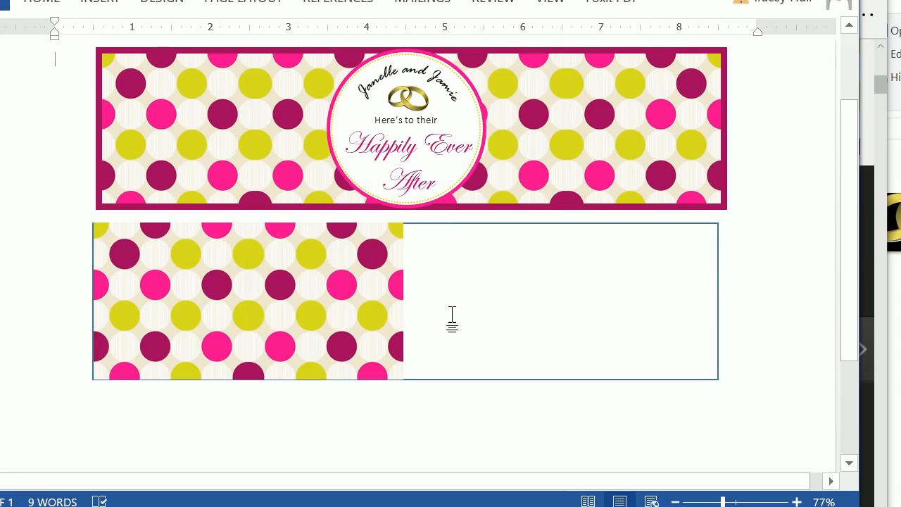
# Step: Select both polka dot pictures in the rectangle together and copy them
pyautogui.click(366, 304)
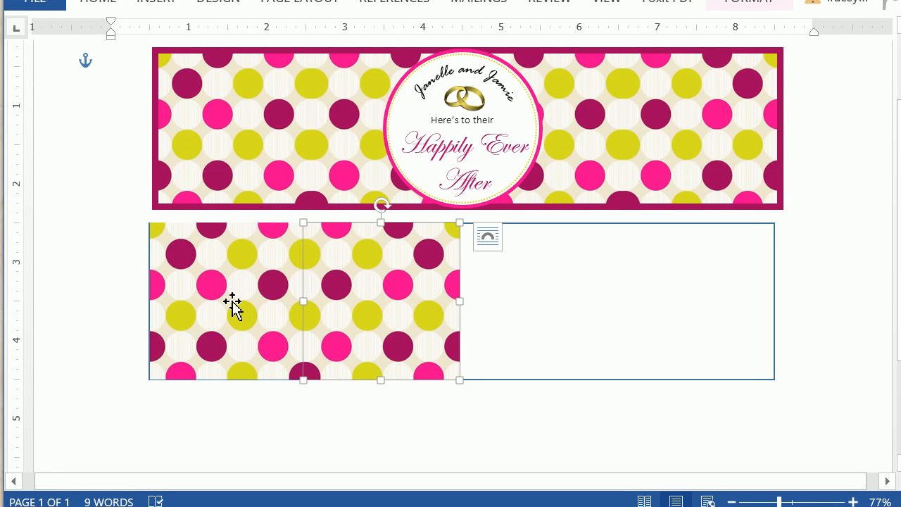
pyautogui.keyDown('shift'); pyautogui.click(233, 303); pyautogui.keyUp('shift')
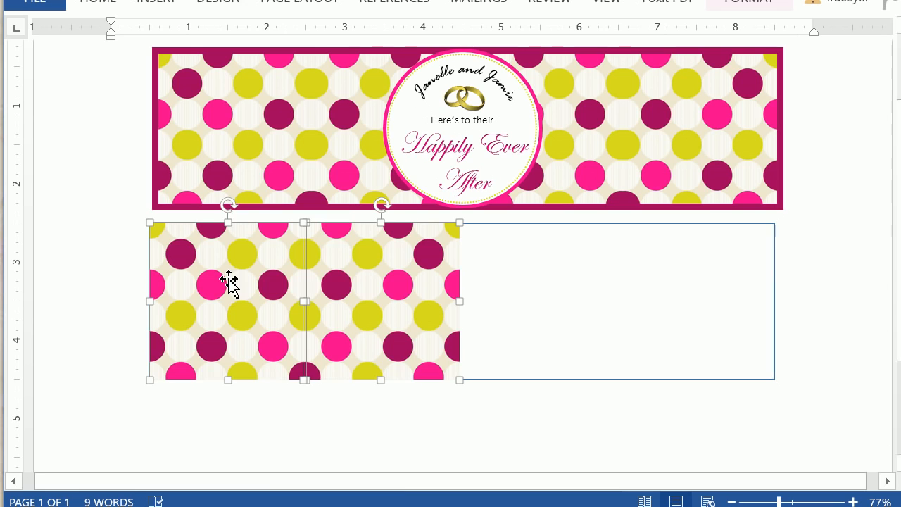
pyautogui.rightClick(228, 278)
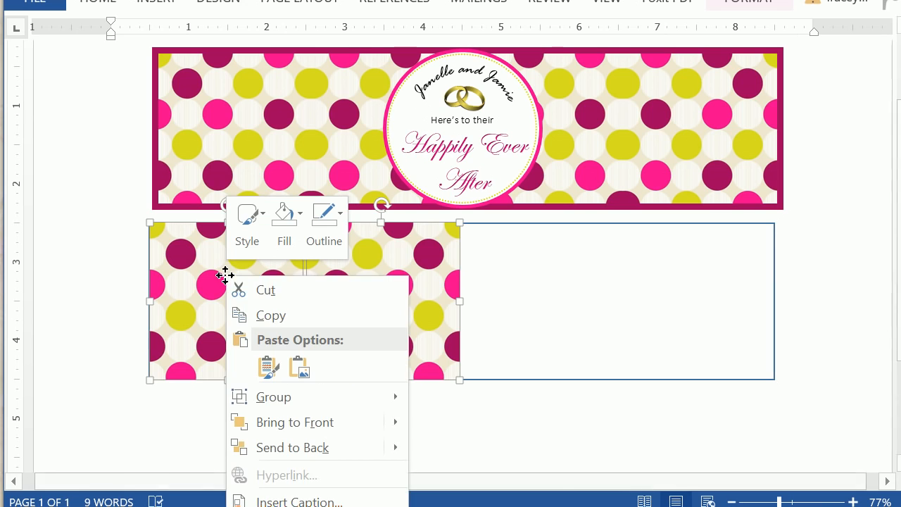
pyautogui.click(253, 316)
pyautogui.click(482, 282)
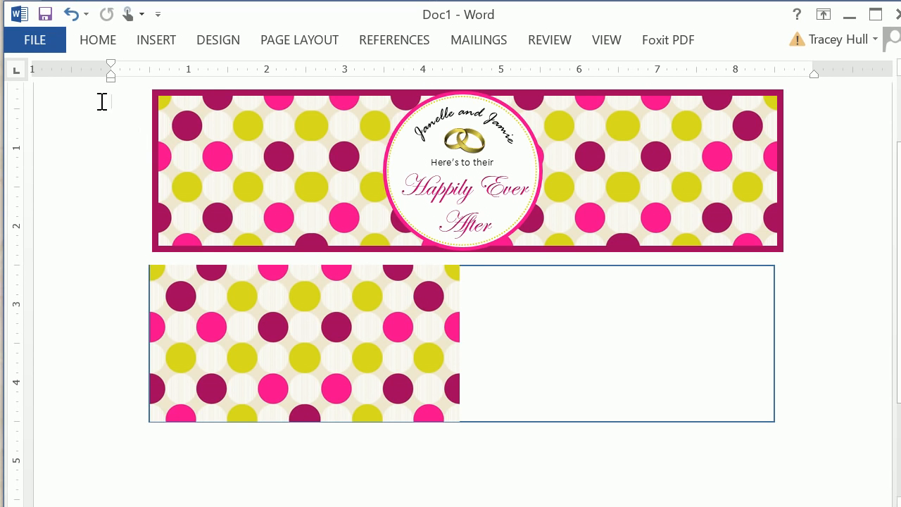
# Step: Paste the copied pair of polka dot pictures and place them in the empty right half of the rectangle
pyautogui.rightClick(121, 105)
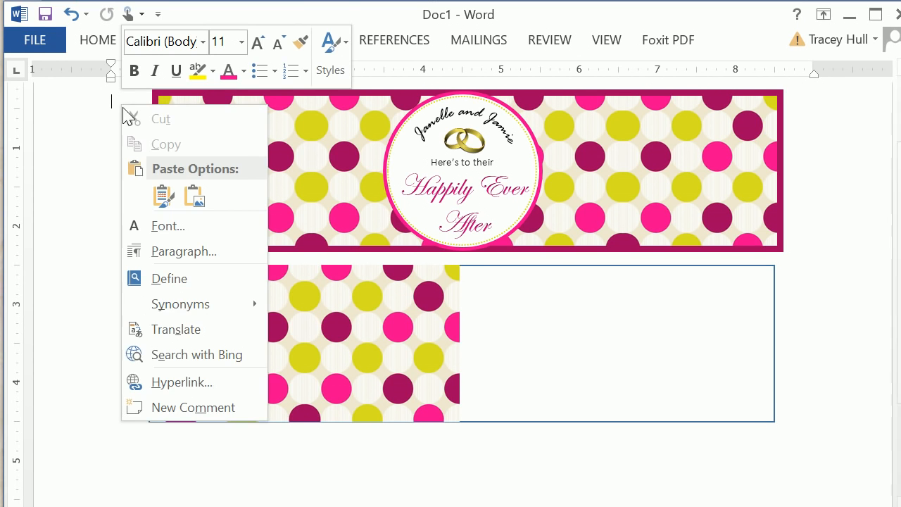
pyautogui.click(151, 198)
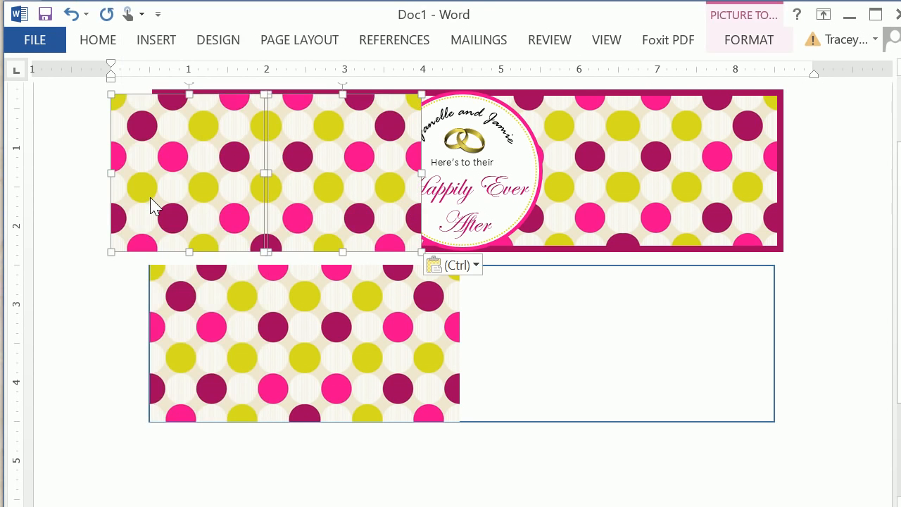
pyautogui.moveTo(150, 205); pyautogui.dragTo(497, 353)
# Step: Nudge the pasted pair of pictures sideways until its dots line up with the first pair at the middle seam
pyautogui.press('Left')
pyautogui.press('Left')
pyautogui.press('Left')
pyautogui.press('Left')
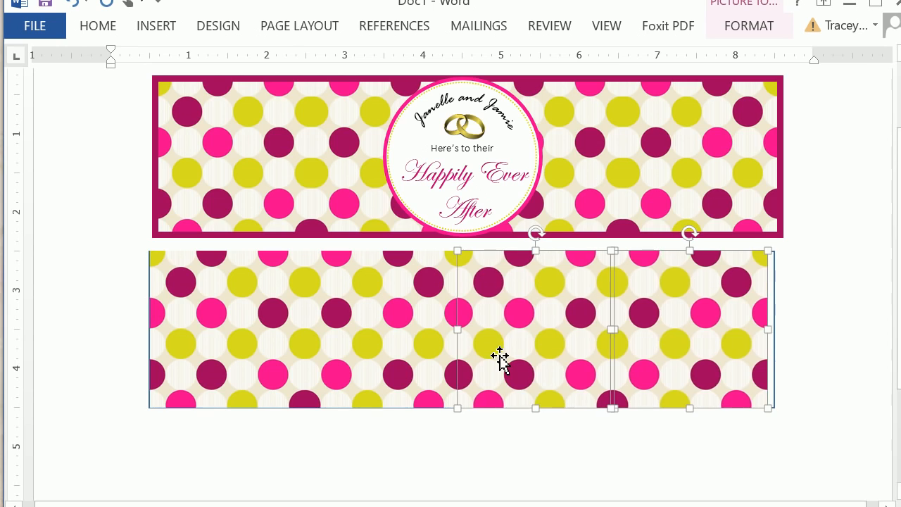
pyautogui.press('Right')
pyautogui.press('Right')
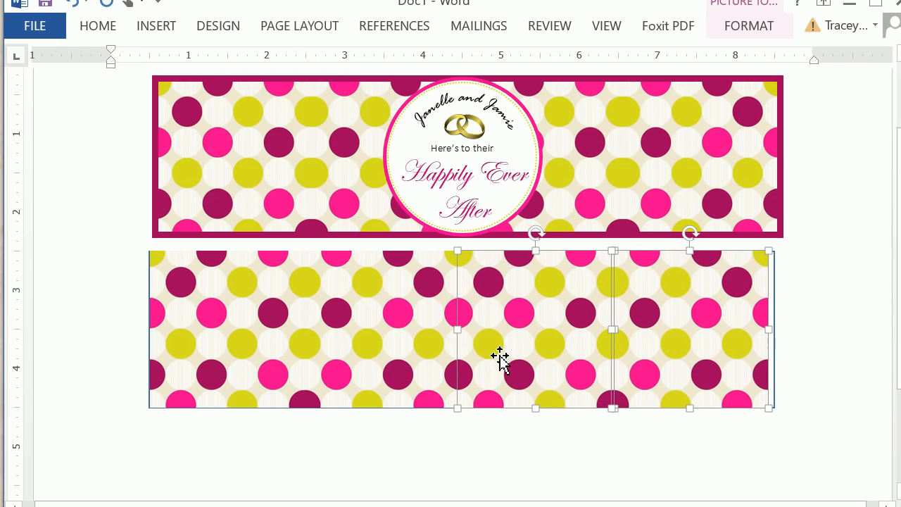
pyautogui.press('Right')
pyautogui.press('Right')
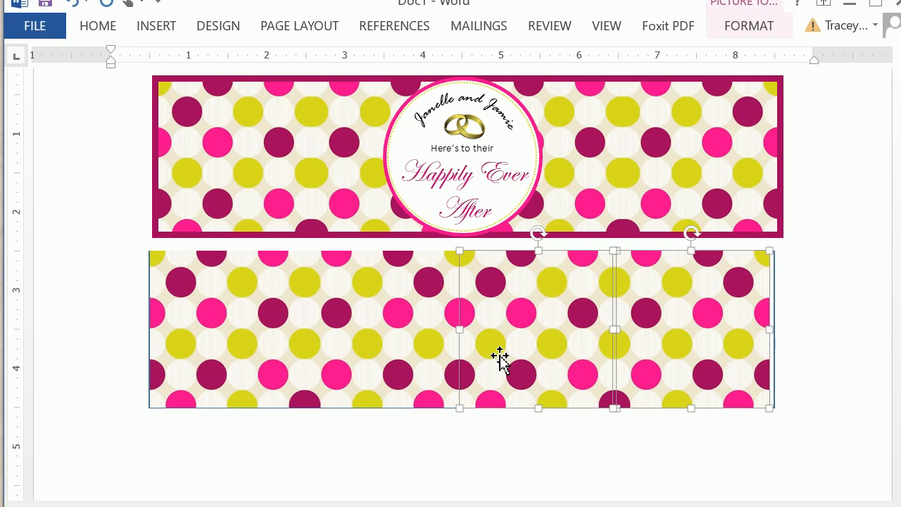
pyautogui.press('Left')
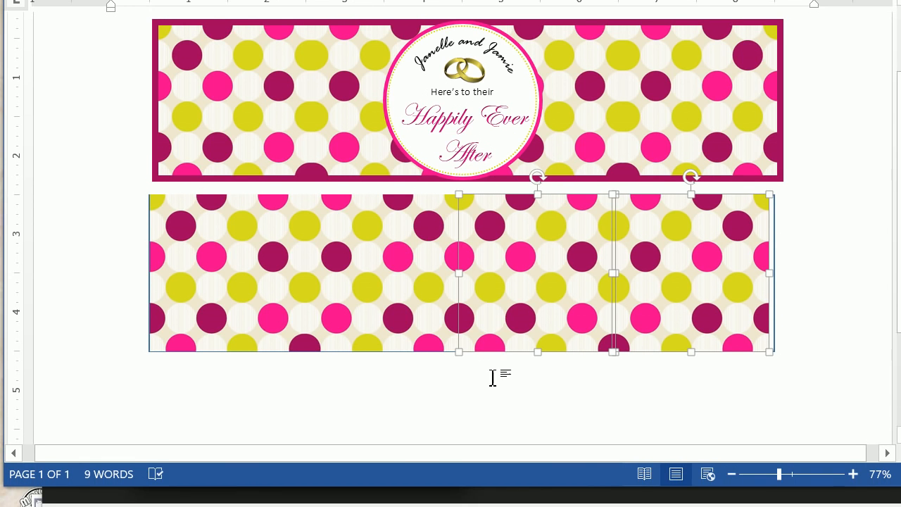
pyautogui.click(493, 430)
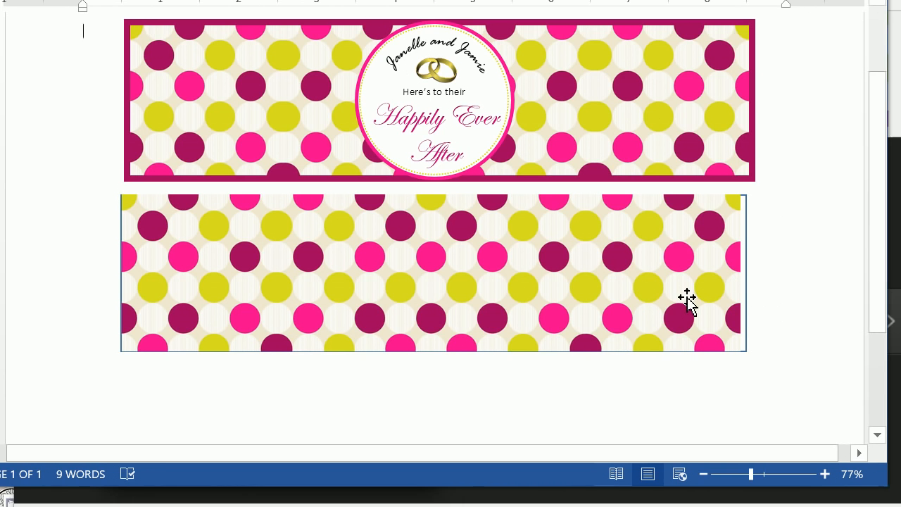
# Step: Select all four polka dot pictures together and nudge them right to center them horizontally within the rectangle
pyautogui.click(715, 301)
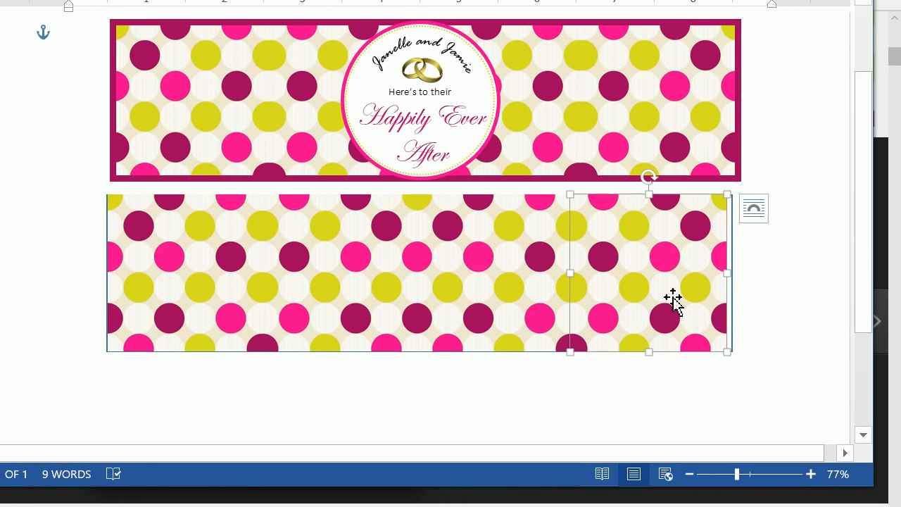
pyautogui.keyDown('shift'); pyautogui.click(521, 295); pyautogui.keyUp('shift')
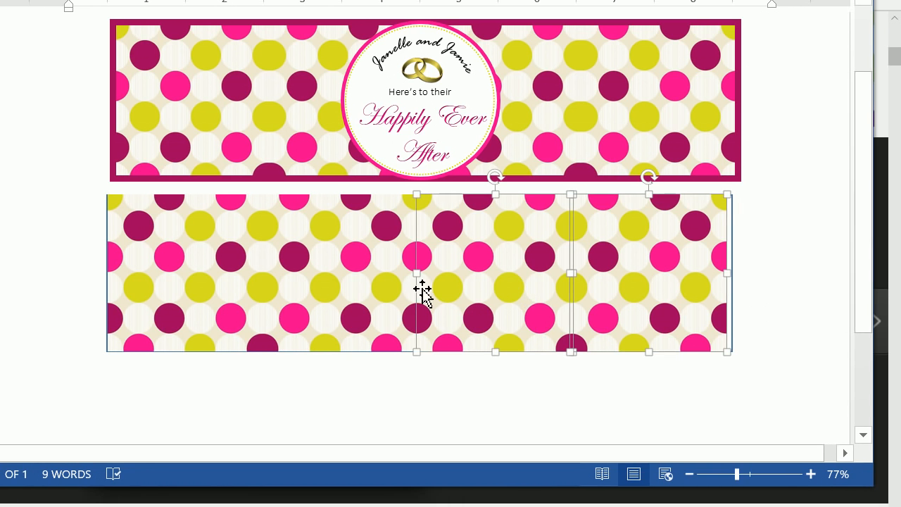
pyautogui.keyDown('shift'); pyautogui.click(312, 292); pyautogui.keyUp('shift')
pyautogui.keyDown('shift'); pyautogui.click(241, 293); pyautogui.keyUp('shift')
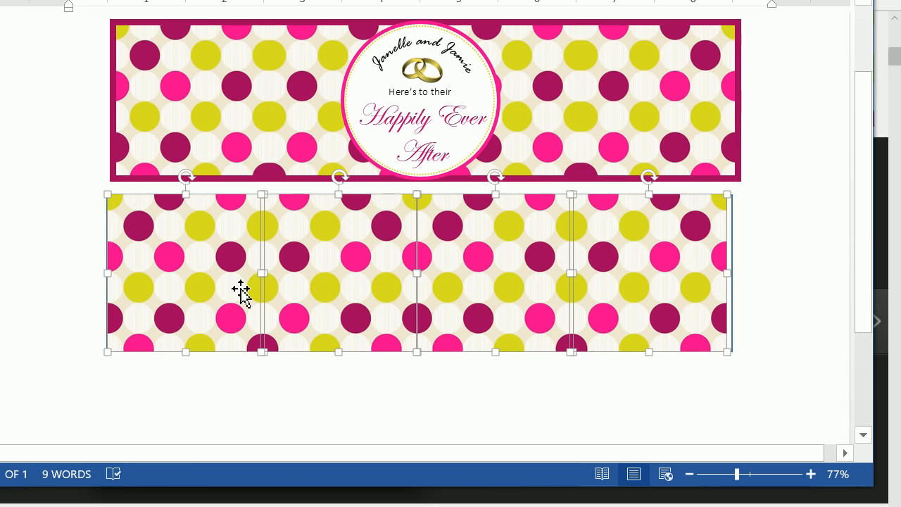
pyautogui.press('Right')
pyautogui.press('Right')
pyautogui.press('Right')
pyautogui.press('Right')
pyautogui.press('Right')
pyautogui.press('Right')
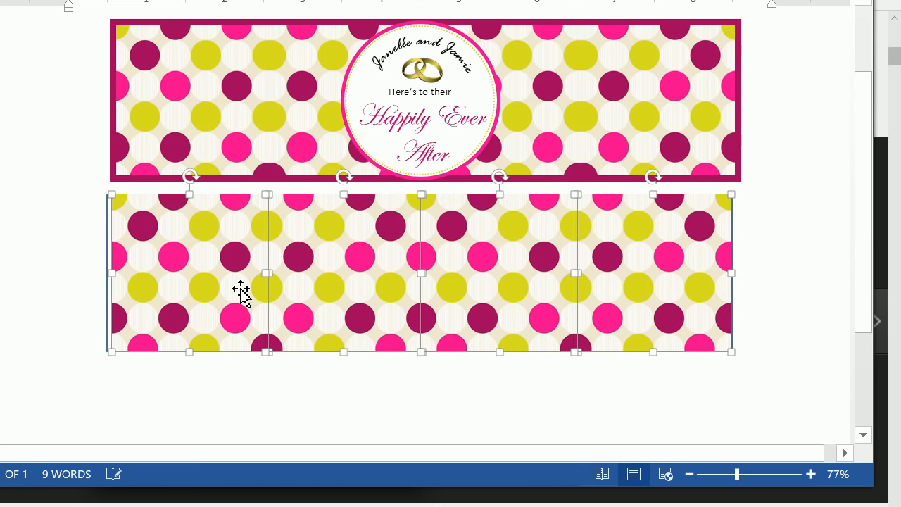
pyautogui.press('Left')
pyautogui.press('Left')
pyautogui.press('Left')
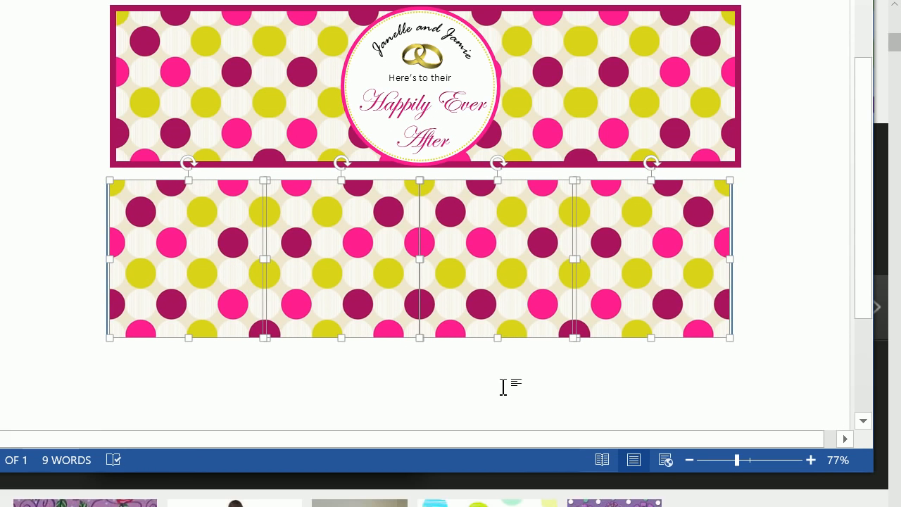
pyautogui.click(503, 400)
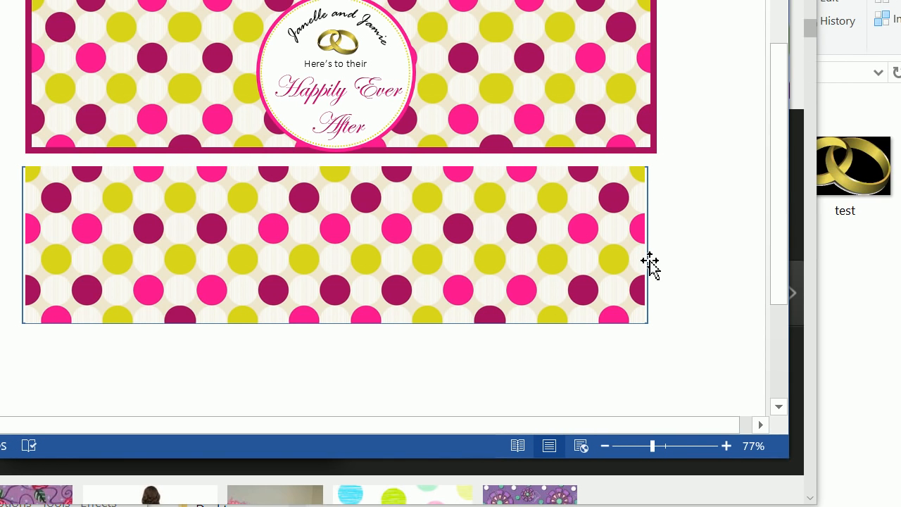
# Step: Bring the rectangle in front of the polka dot pictures so its outline lies over their edges
pyautogui.click(649, 265)
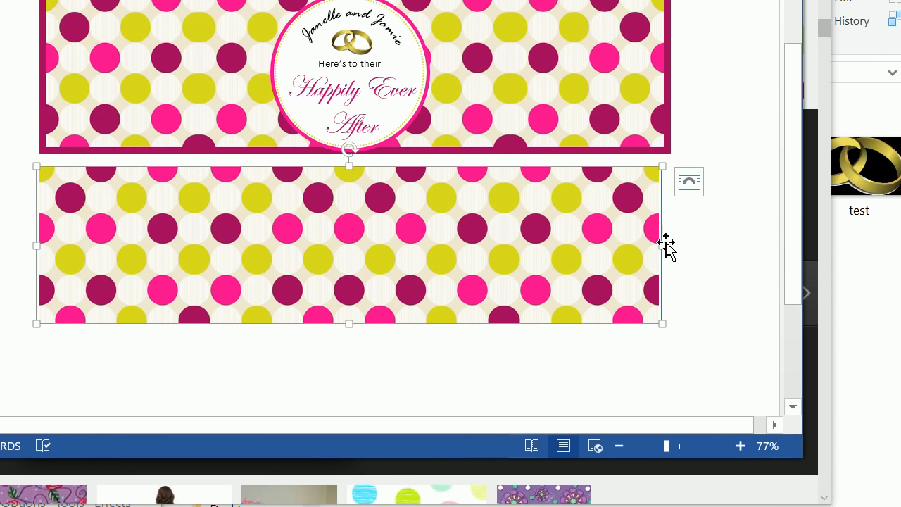
pyautogui.rightClick(719, 240)
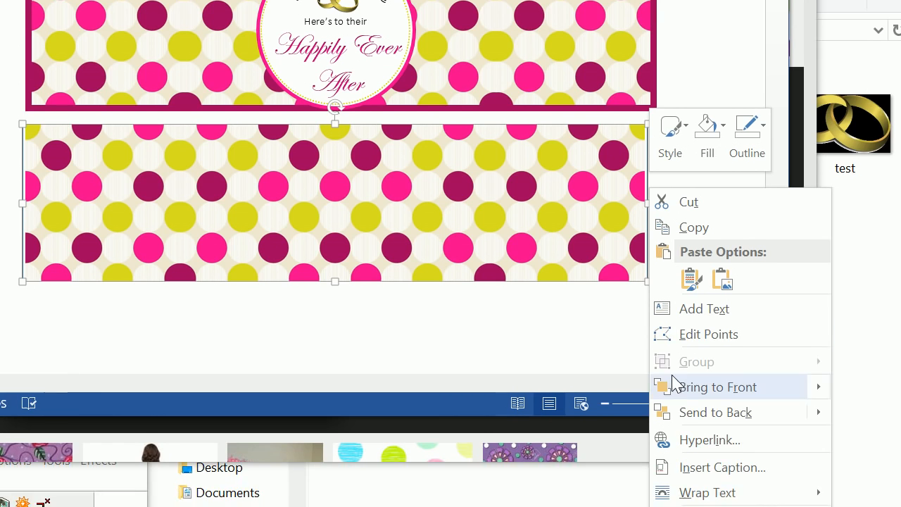
pyautogui.moveTo(689, 429)
pyautogui.click(871, 388)
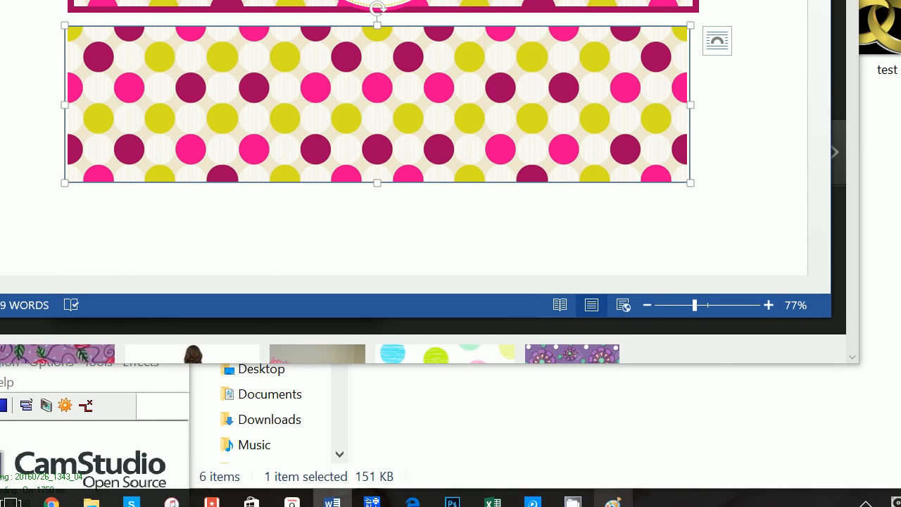
# Step: Search Windows for paint and launch the Paint app
pyautogui.click(614, 492)
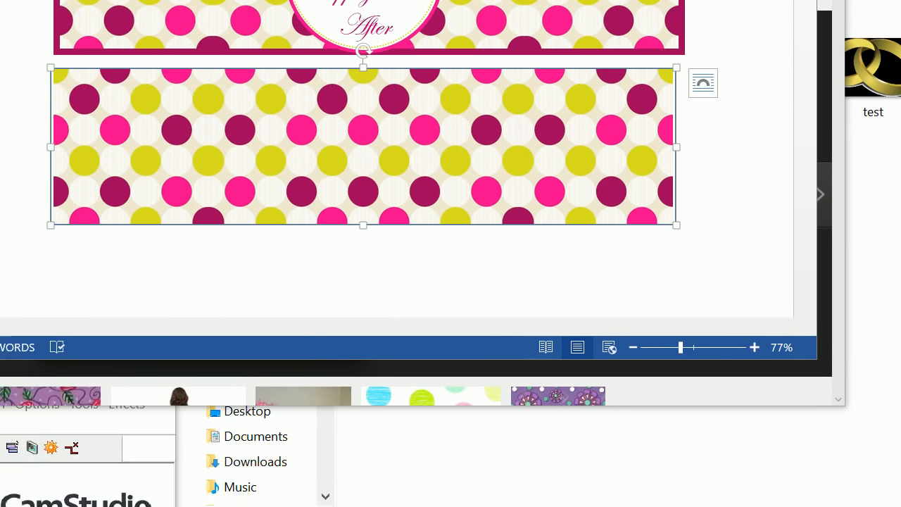
pyautogui.click(29, 491)
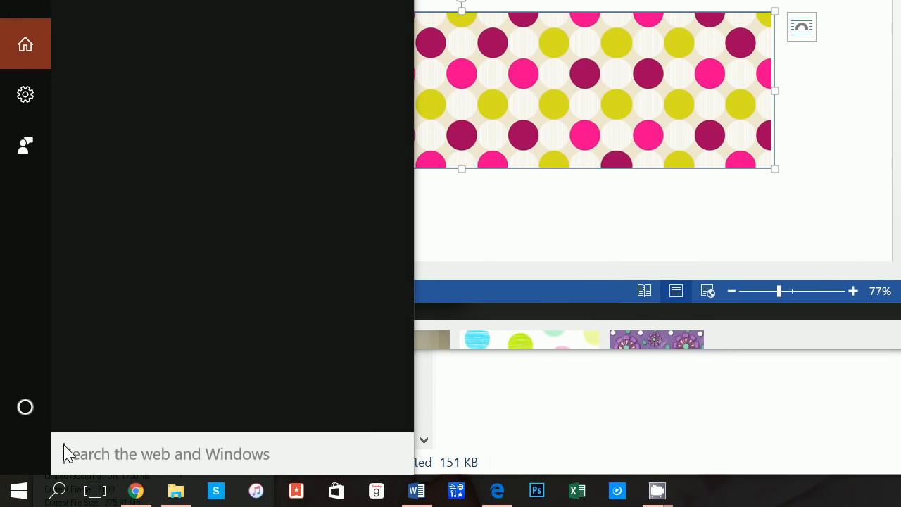
pyautogui.write('paint')
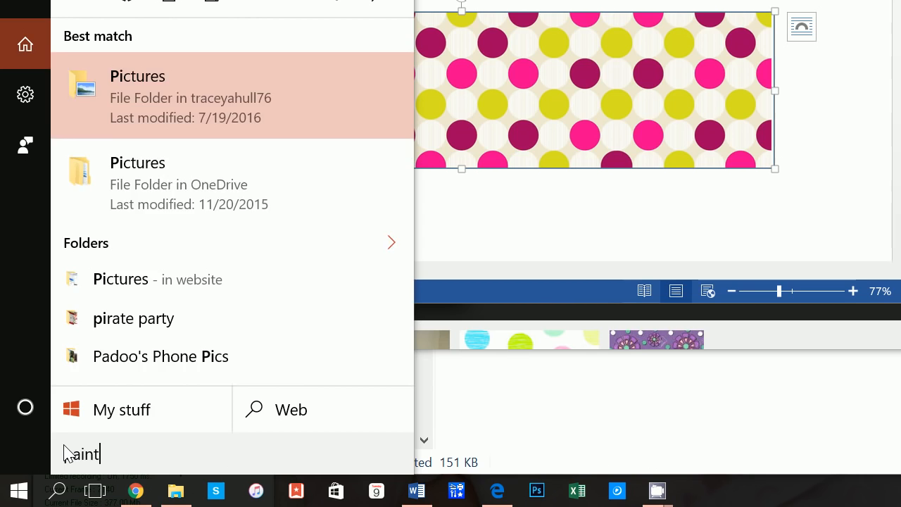
pyautogui.press('Return')
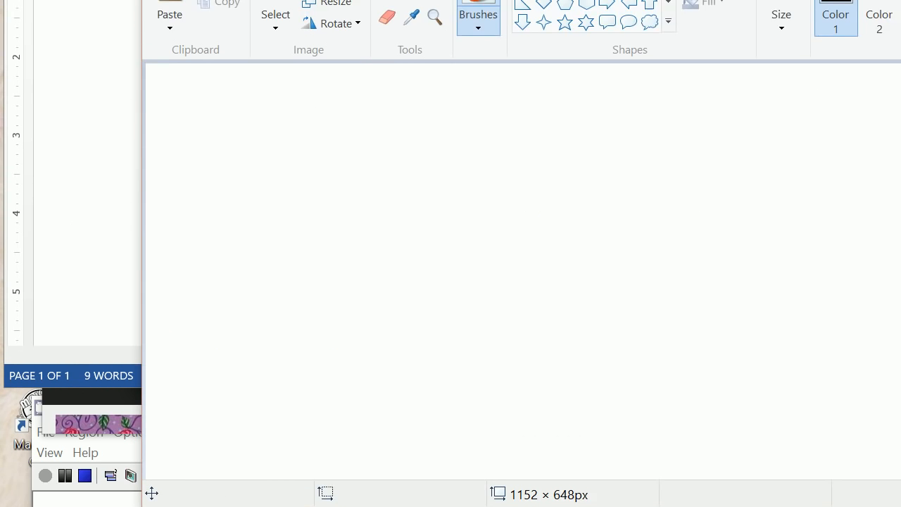
# Step: Open the pinkpurplegreen picture from the watertags folder in Paint
pyautogui.click(172, 22)
pyautogui.click(196, 174)
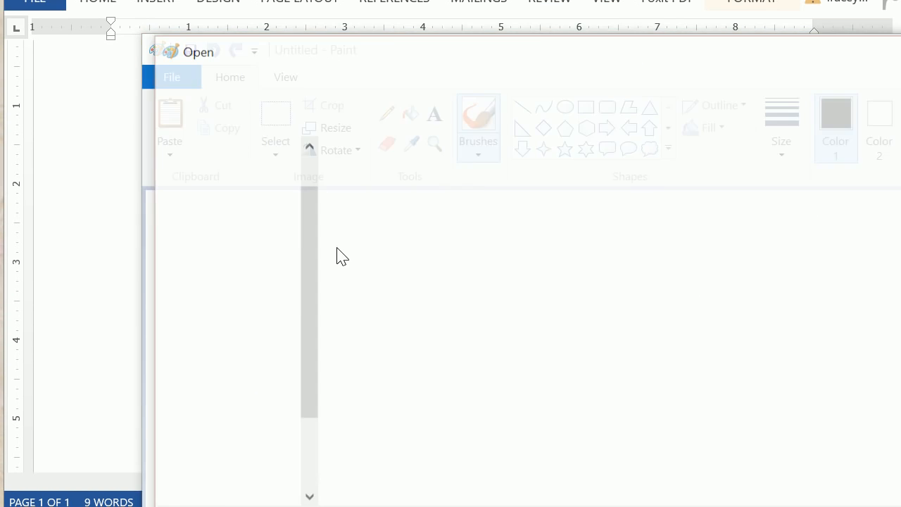
pyautogui.click(399, 201)
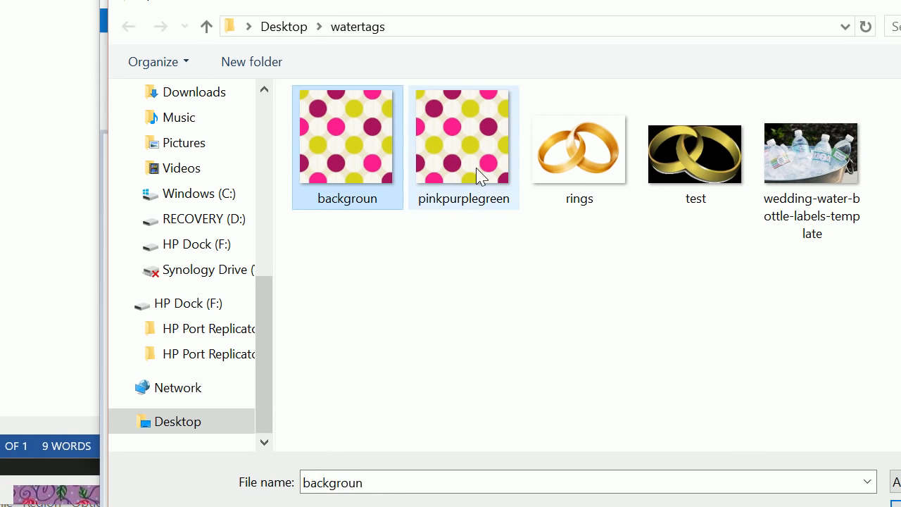
pyautogui.click(493, 186)
pyautogui.click(900, 506)
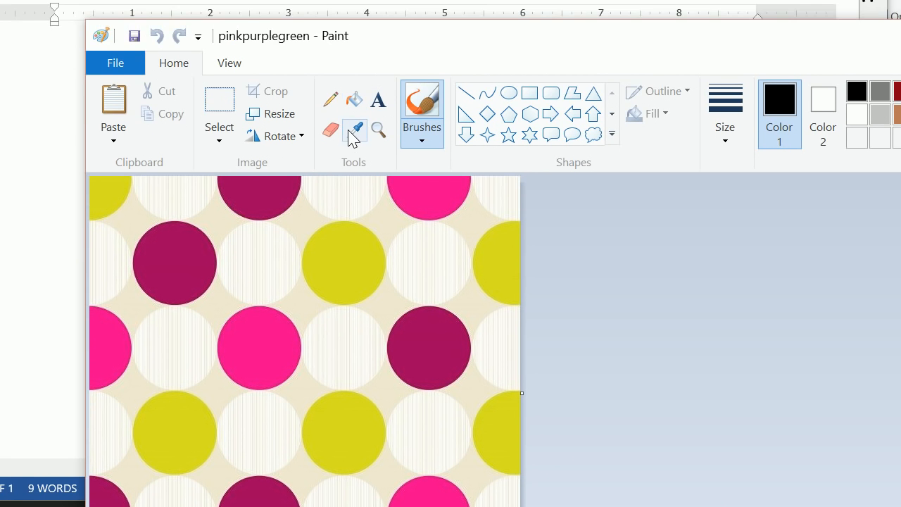
# Step: Sample the dark purple dot with the Color picker and check the color's red, green and blue values
pyautogui.click(353, 134)
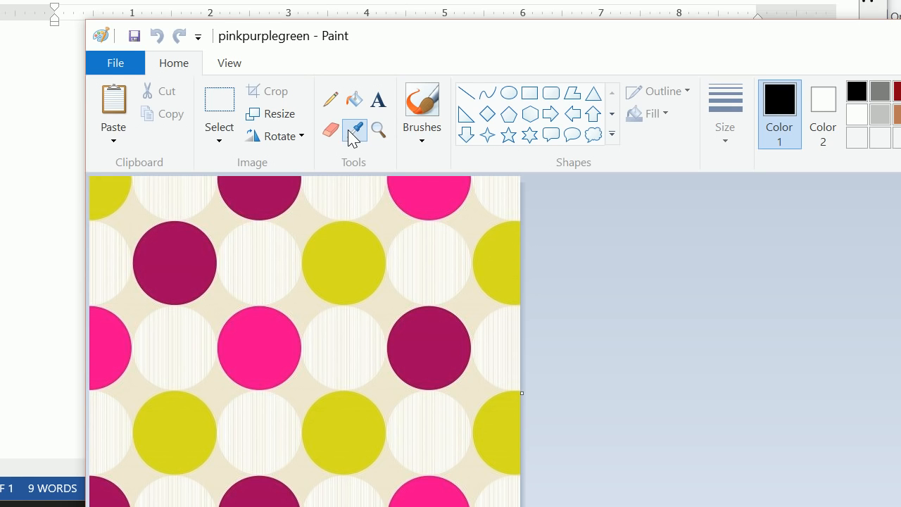
pyautogui.click(432, 341)
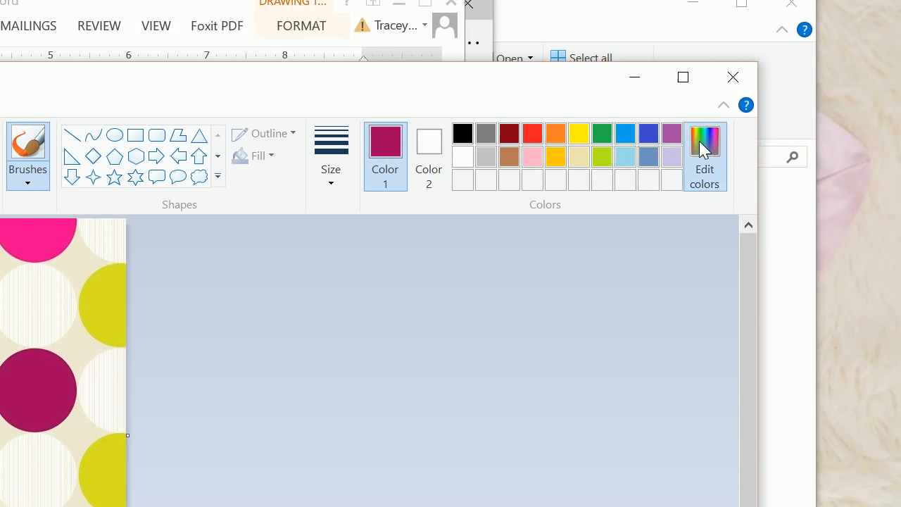
pyautogui.click(815, 151)
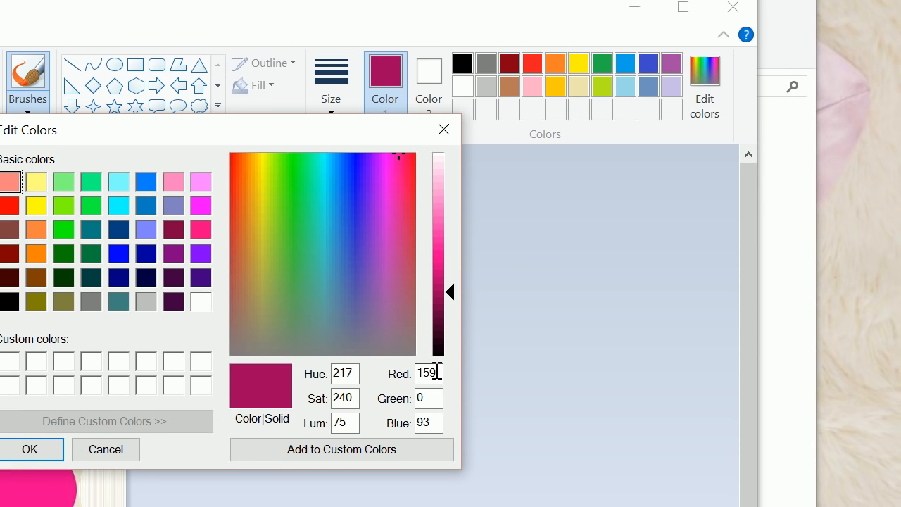
pyautogui.moveTo(438, 443); pyautogui.dragTo(369, 442)
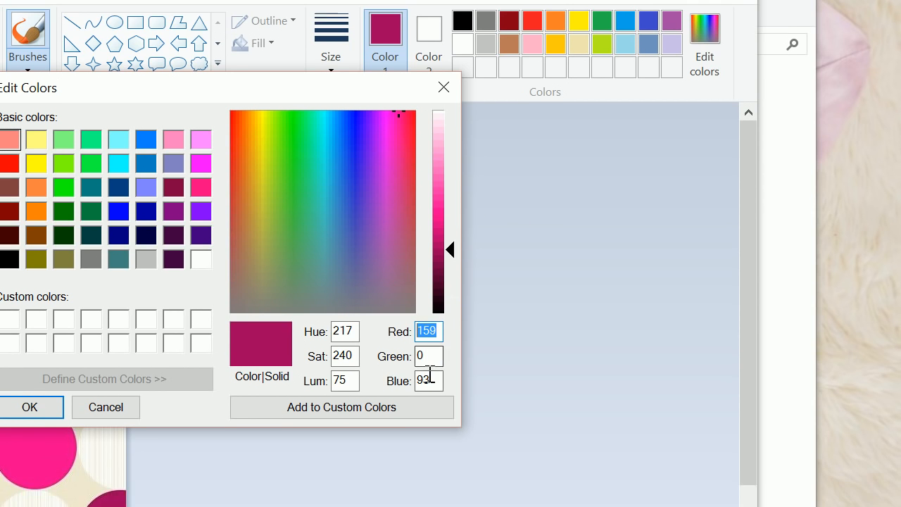
pyautogui.moveTo(430, 422); pyautogui.dragTo(333, 424)
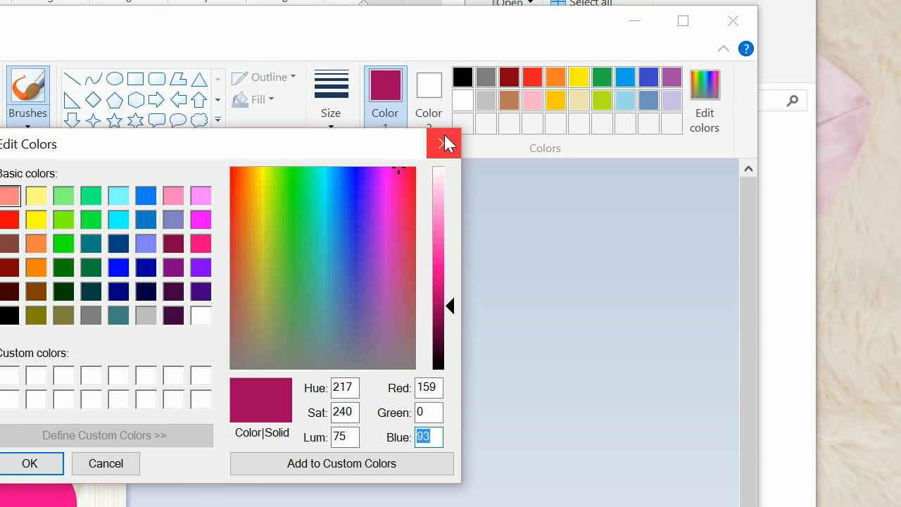
pyautogui.click(444, 73)
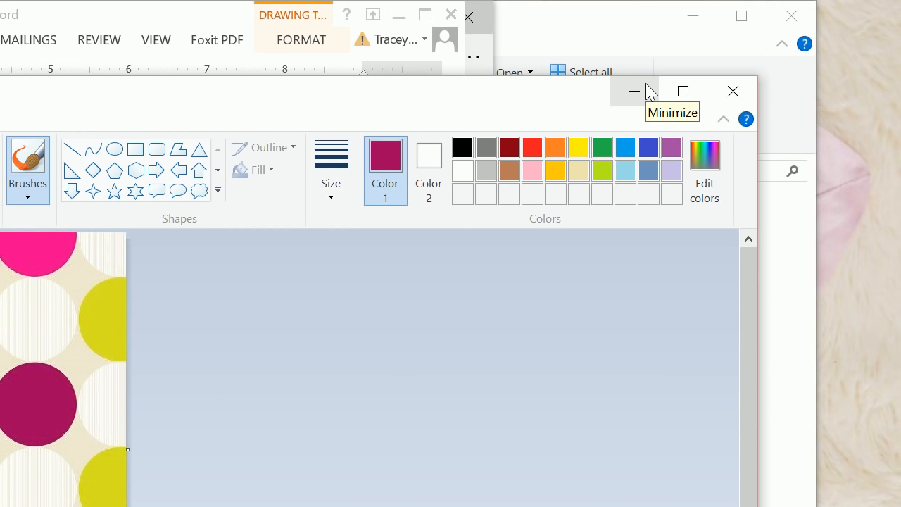
# Step: Return to Word and set the selected rectangle's outline to a custom RGB color: red 159, green 0, blue 93
pyautogui.click(649, 91)
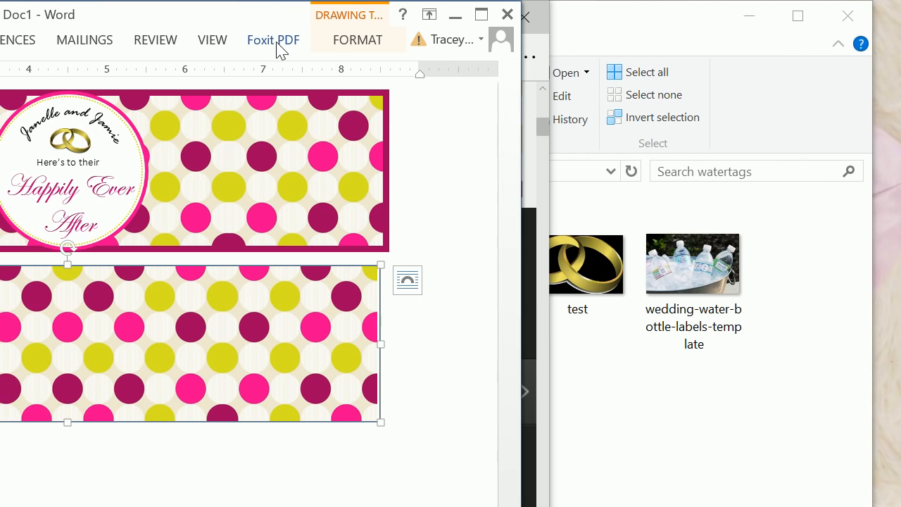
pyautogui.click(339, 40)
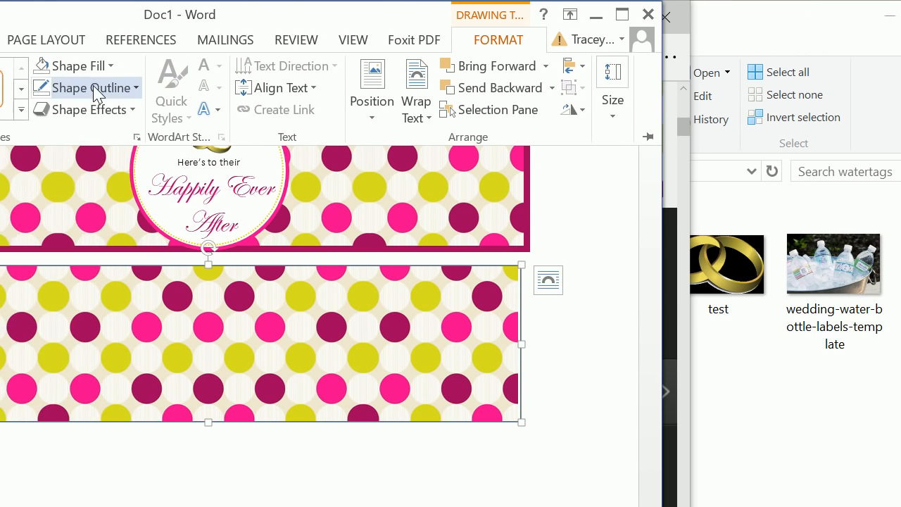
pyautogui.click(0, 87)
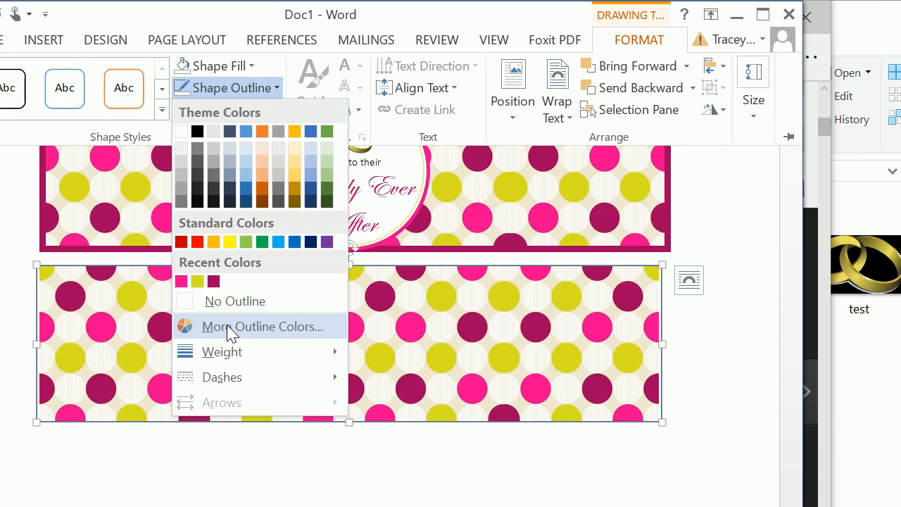
pyautogui.click(228, 326)
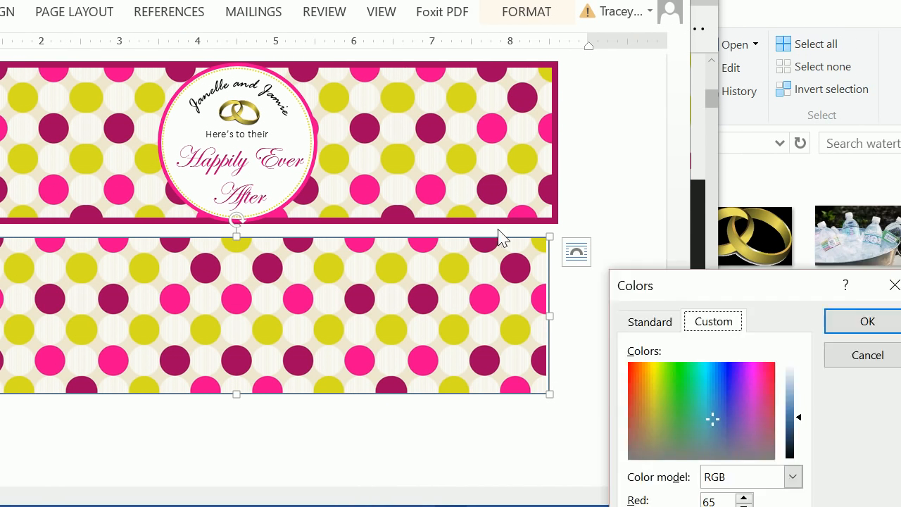
pyautogui.moveTo(635, 288); pyautogui.dragTo(254, 42)
pyautogui.doubleClick(356, 287)
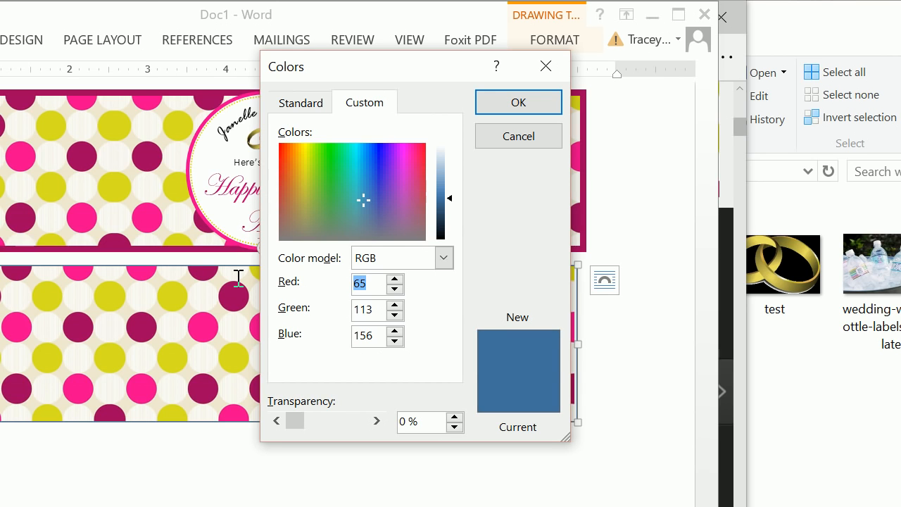
pyautogui.write('159')
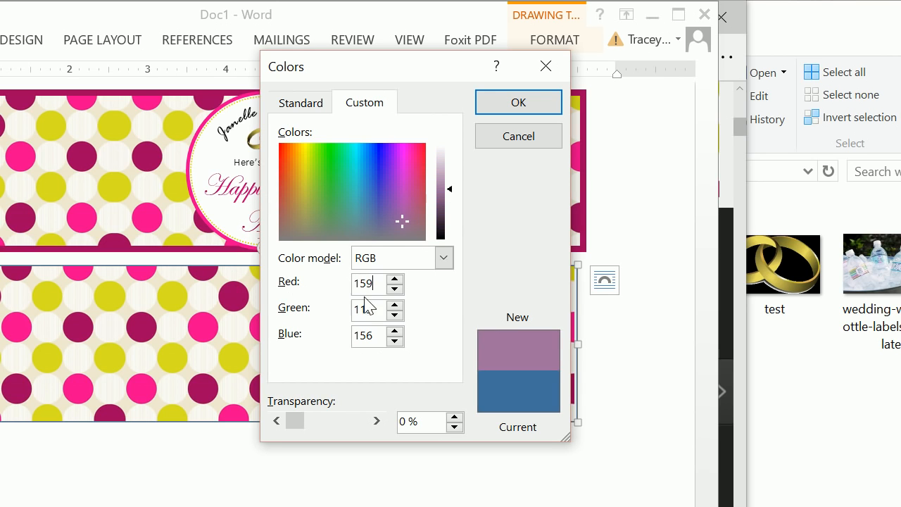
pyautogui.write('0')
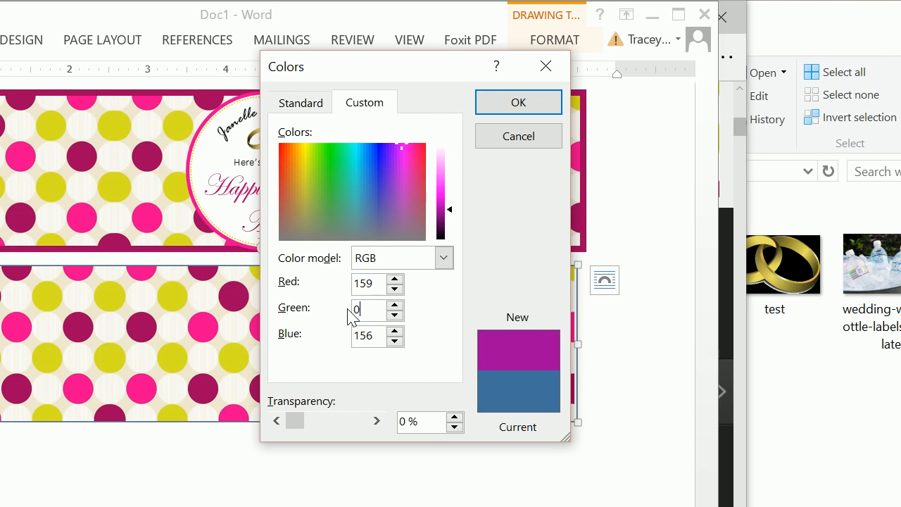
pyautogui.doubleClick(373, 335)
pyautogui.write('93')
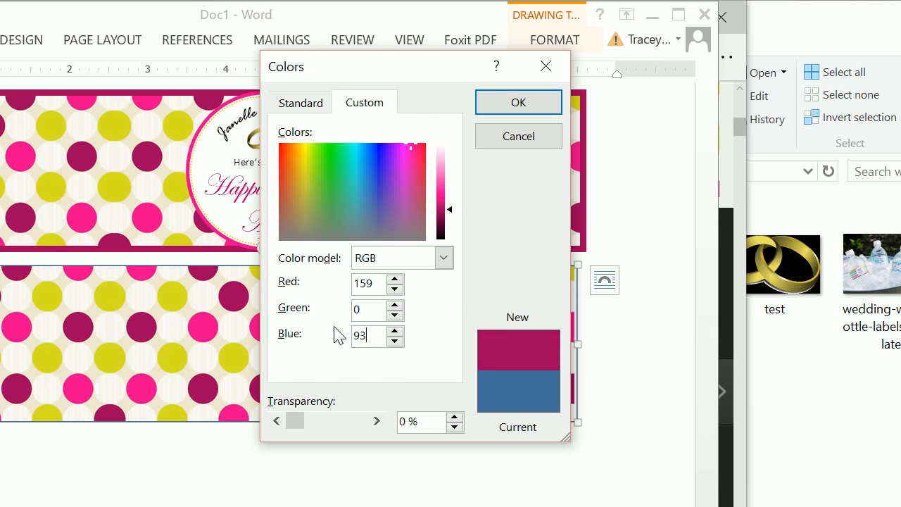
pyautogui.press('Return')
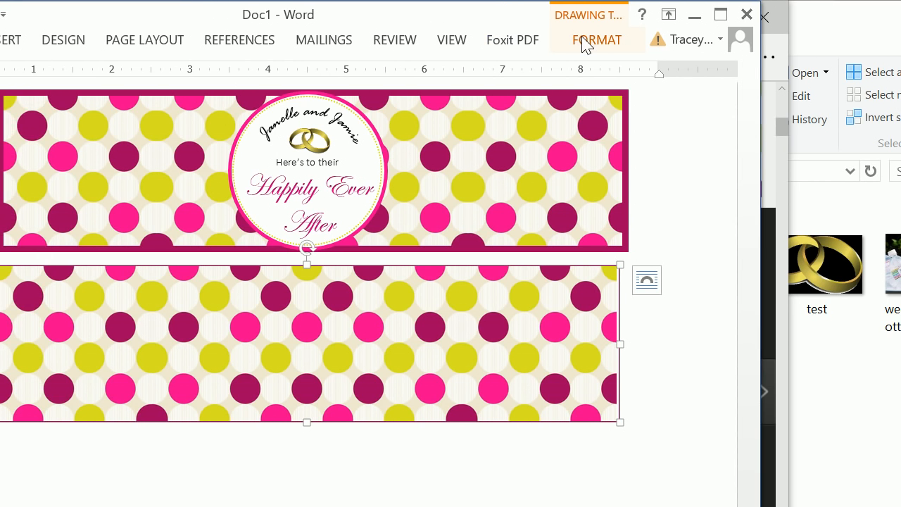
# Step: Thicken the lower rectangle's purple outline to match the border of the finished label above it
pyautogui.click(584, 39)
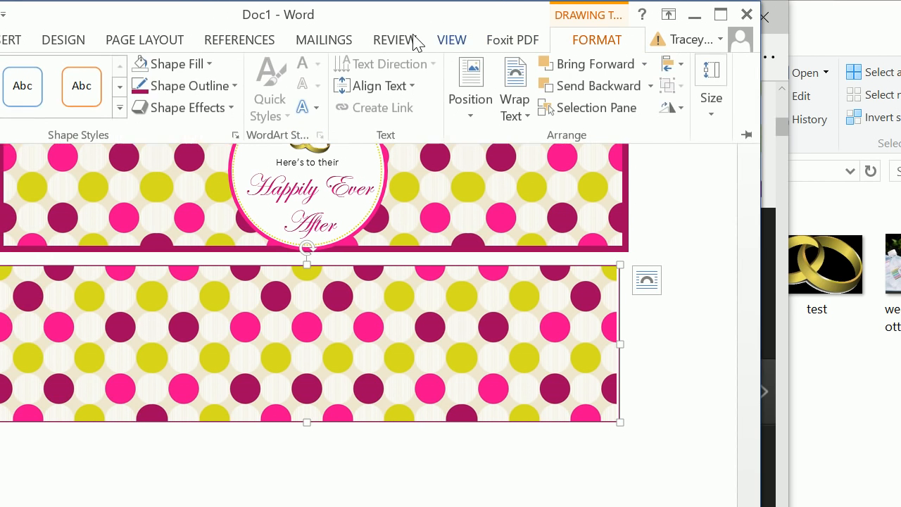
pyautogui.click(236, 88)
pyautogui.moveTo(227, 355)
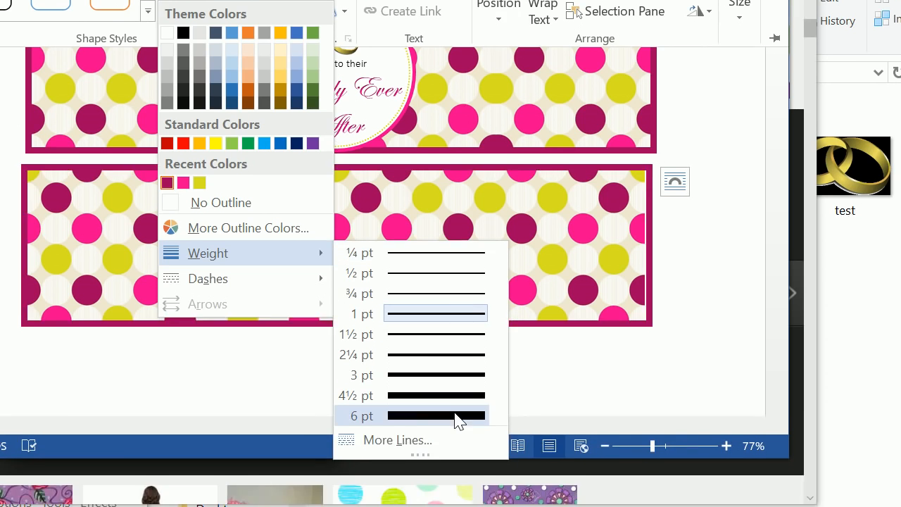
pyautogui.click(458, 506)
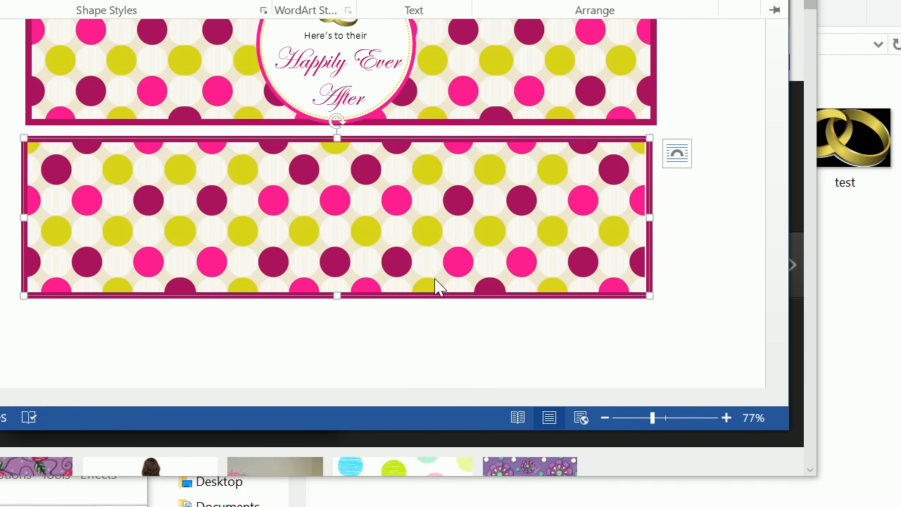
pyautogui.click(422, 317)
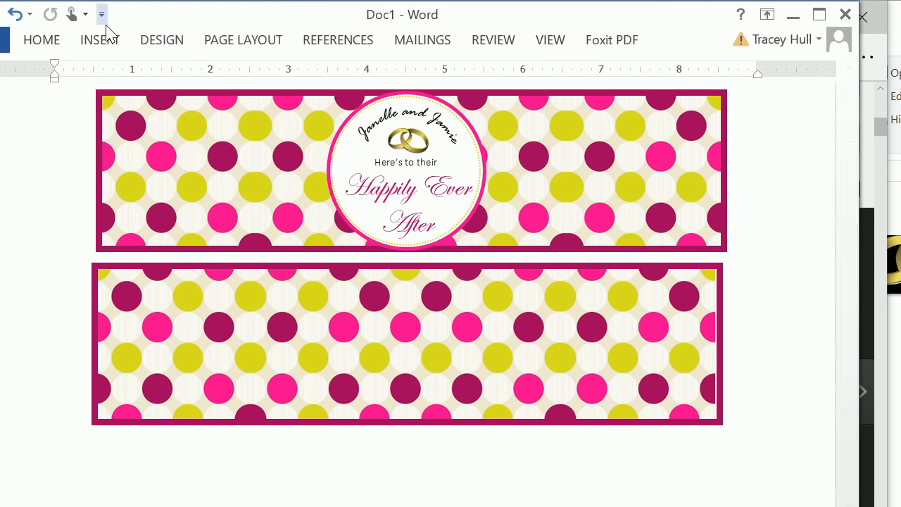
# Step: Insert an oval shape as a circle near the middle of the lower label
pyautogui.click(30, 40)
pyautogui.click(83, 92)
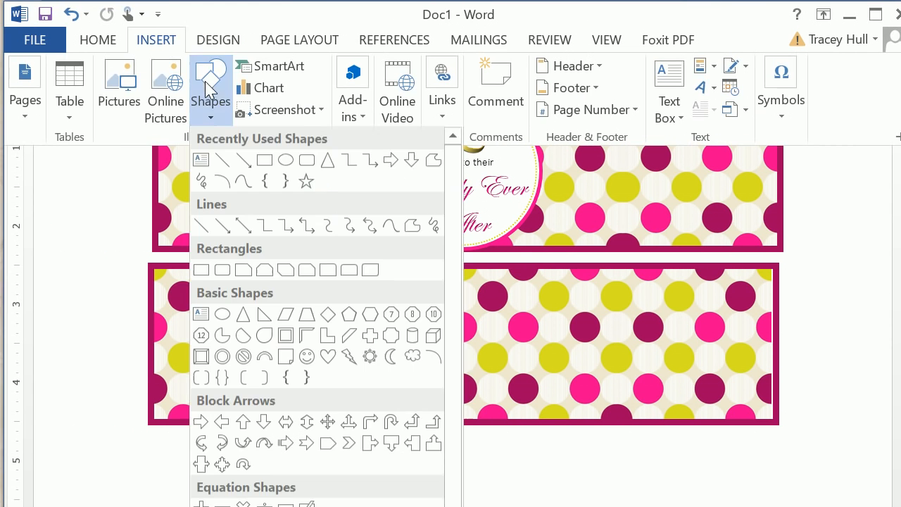
pyautogui.click(264, 160)
pyautogui.click(417, 295)
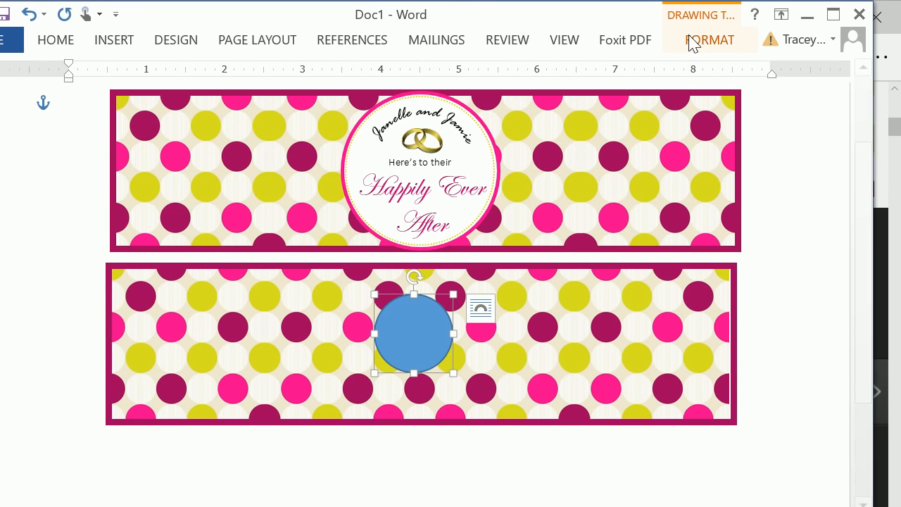
# Step: Resize the circle to 2" high by 2" wide and center it on the lower polka dot label
pyautogui.click(738, 40)
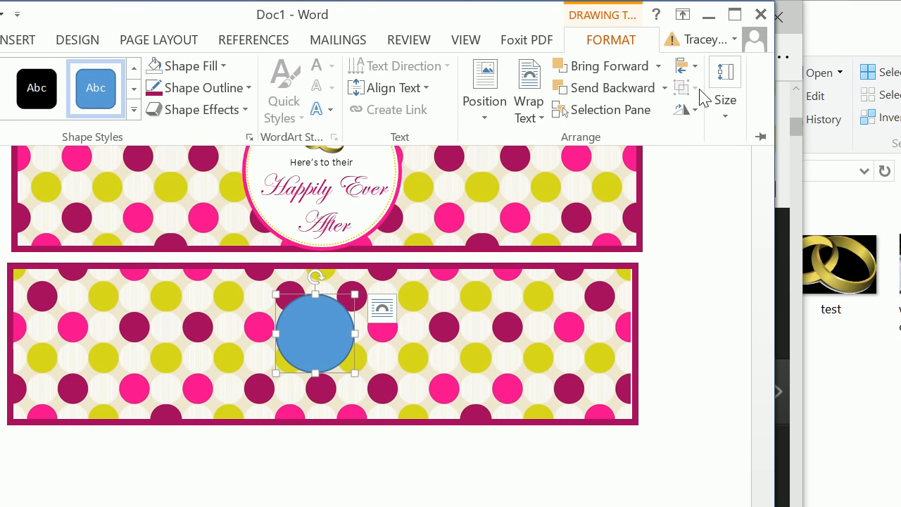
pyautogui.click(720, 98)
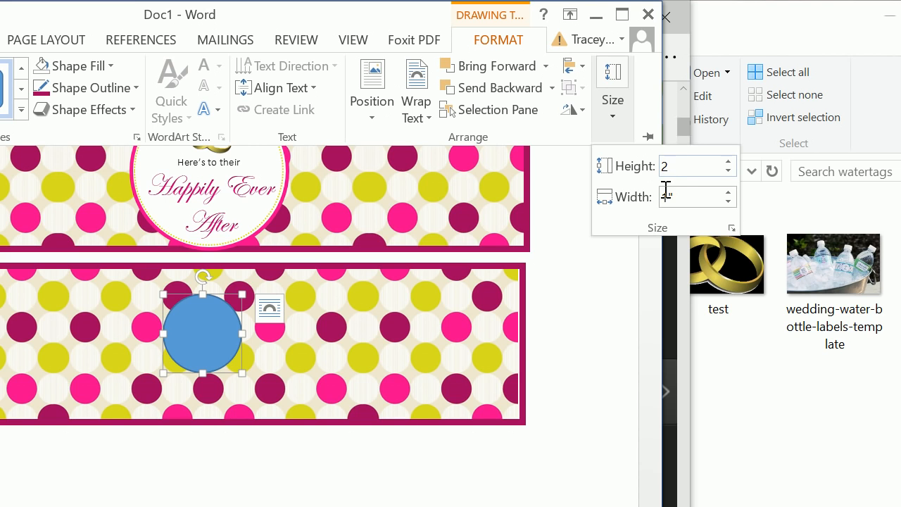
pyautogui.write('2')
pyautogui.click(666, 198)
pyautogui.write('2')
pyautogui.press('Return')
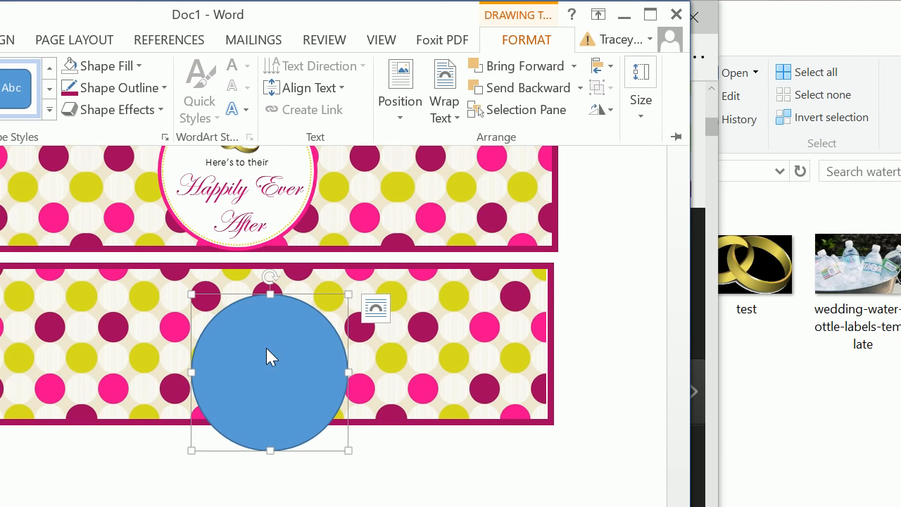
pyautogui.click(238, 348)
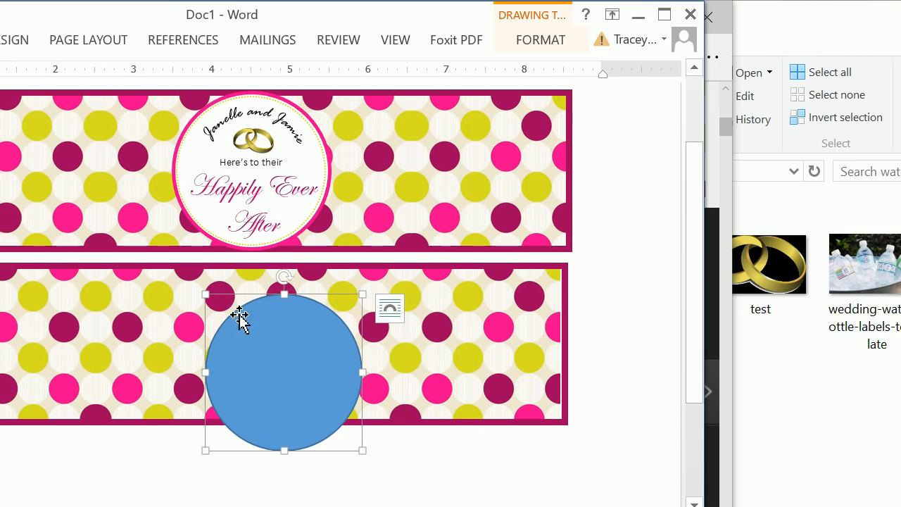
pyautogui.moveTo(244, 308); pyautogui.dragTo(227, 286)
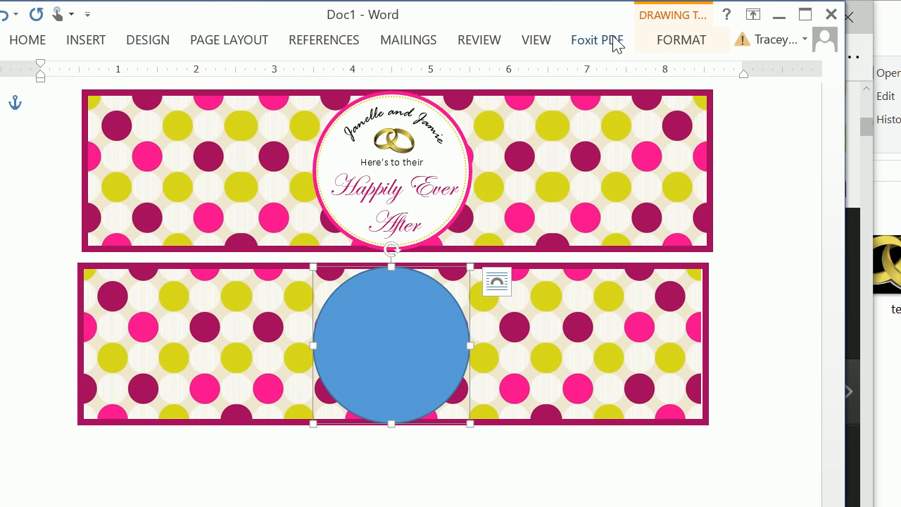
# Step: Fill the circle with white from the theme colors
pyautogui.click(666, 40)
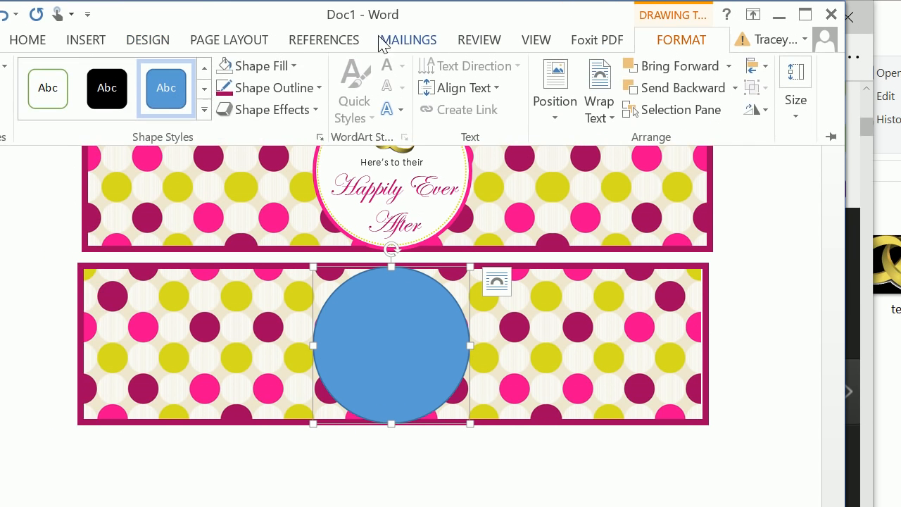
pyautogui.click(294, 65)
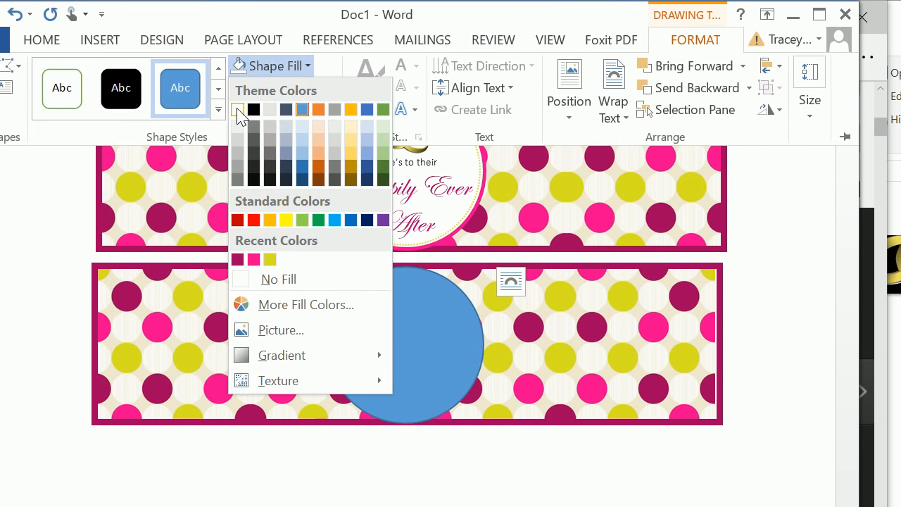
pyautogui.press('Escape')
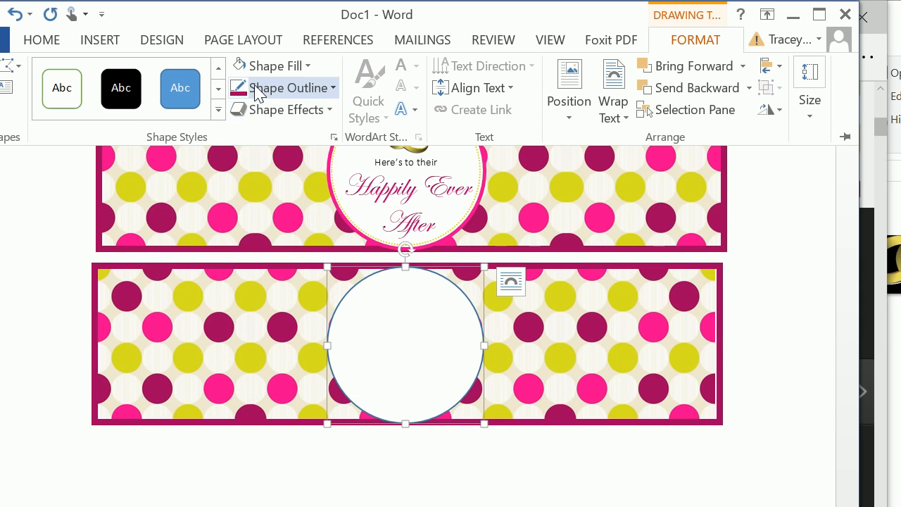
# Step: Switch to Paint, sample the bright pink dot with the Color picker and check its red, green and blue values
pyautogui.click(258, 89)
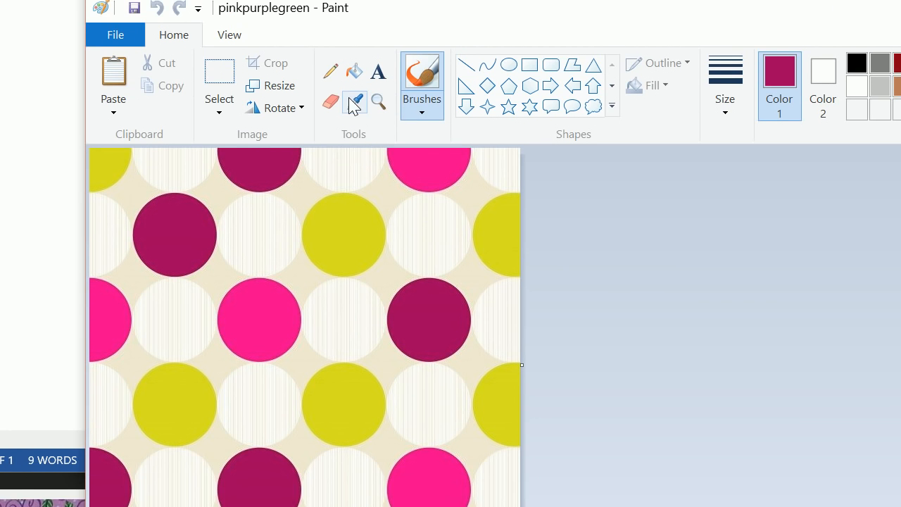
pyautogui.click(355, 17)
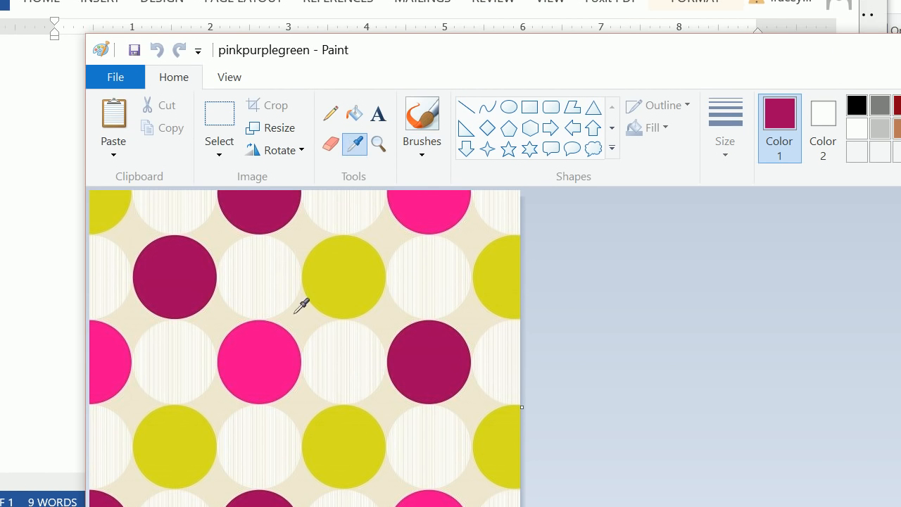
pyautogui.click(264, 358)
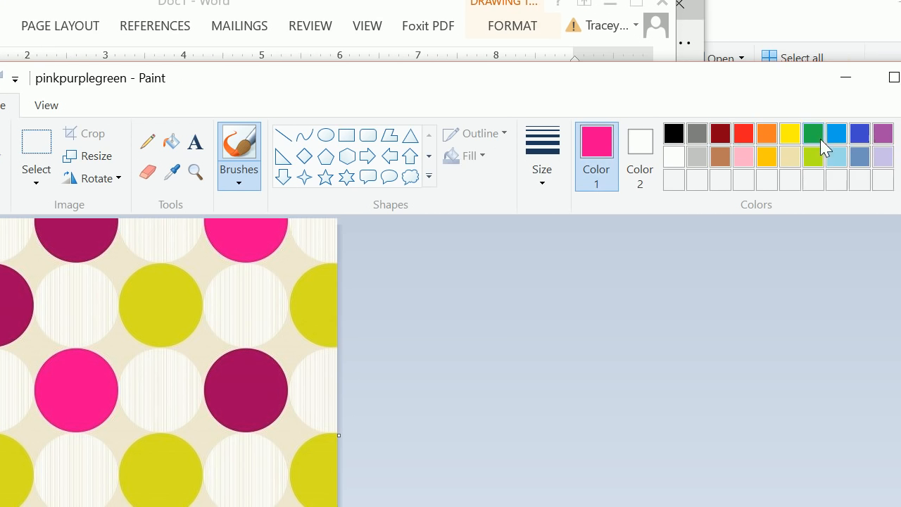
pyautogui.click(767, 151)
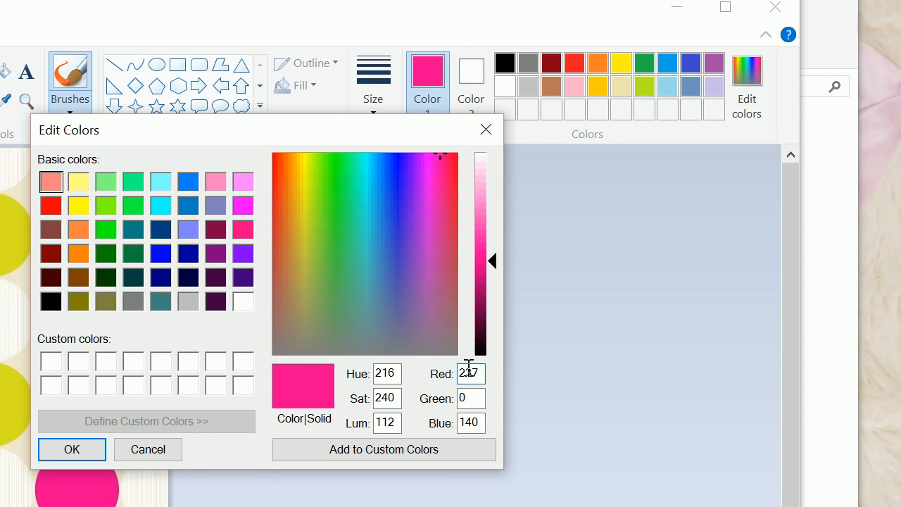
pyautogui.click(470, 469)
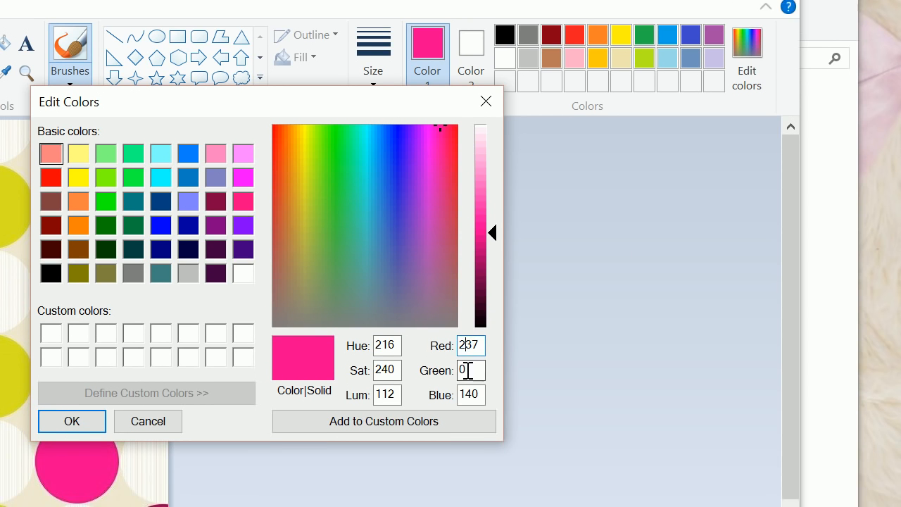
pyautogui.click(476, 373)
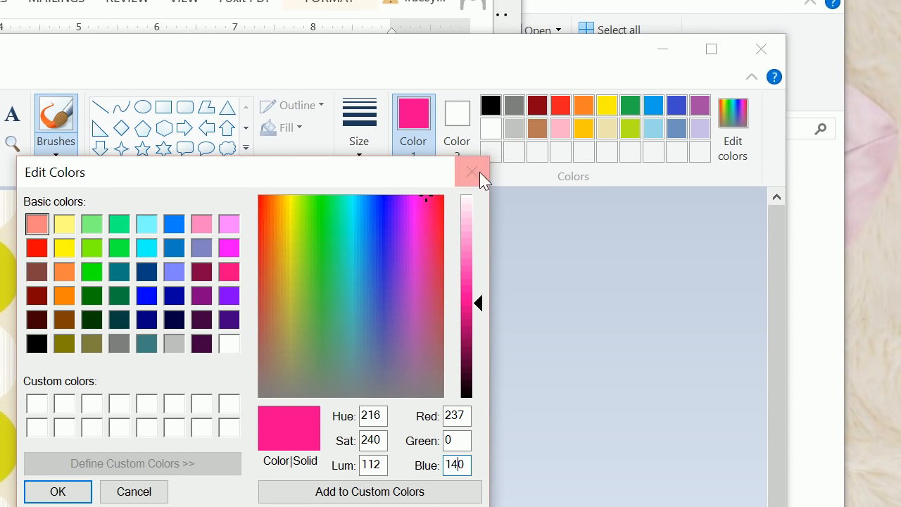
pyautogui.click(471, 171)
pyautogui.click(662, 48)
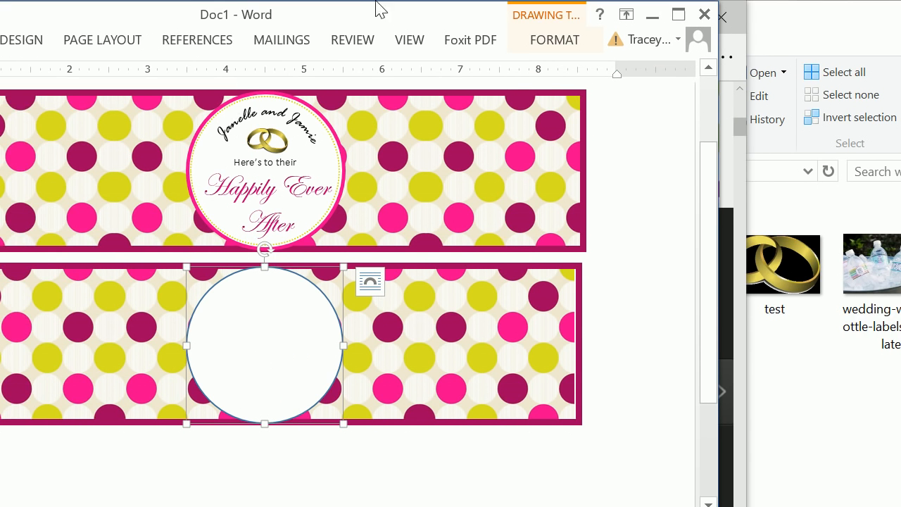
# Step: Give the white circle's outline a custom RGB color with the red value set to 237
pyautogui.click(554, 39)
pyautogui.click(169, 88)
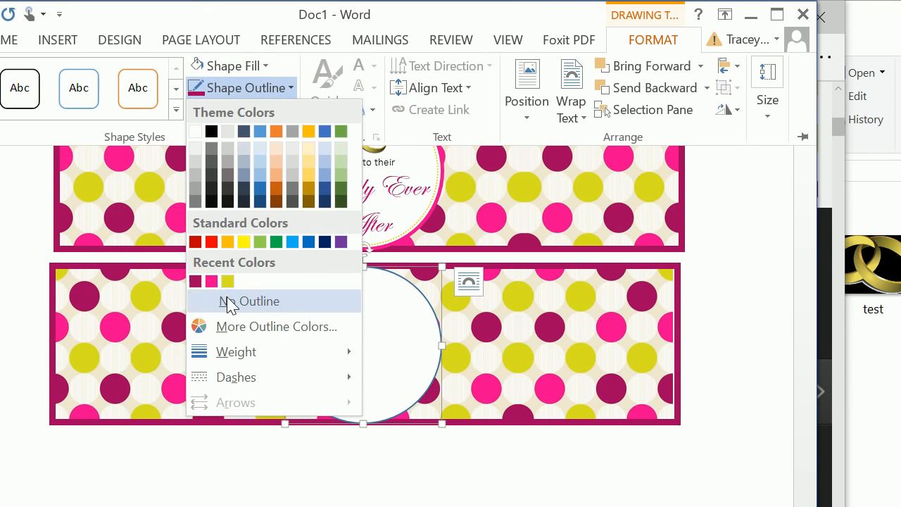
pyautogui.click(171, 327)
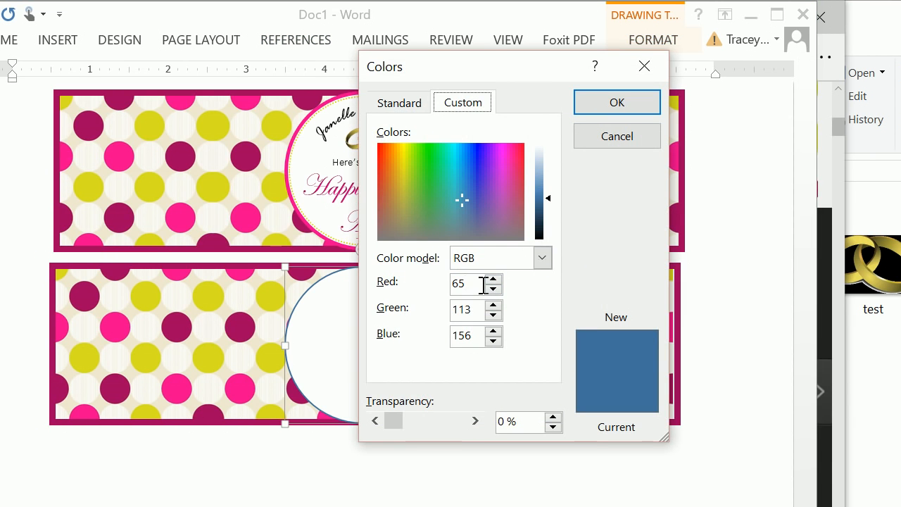
pyautogui.moveTo(483, 283); pyautogui.dragTo(404, 283)
pyautogui.click(454, 100)
pyautogui.doubleClick(453, 284)
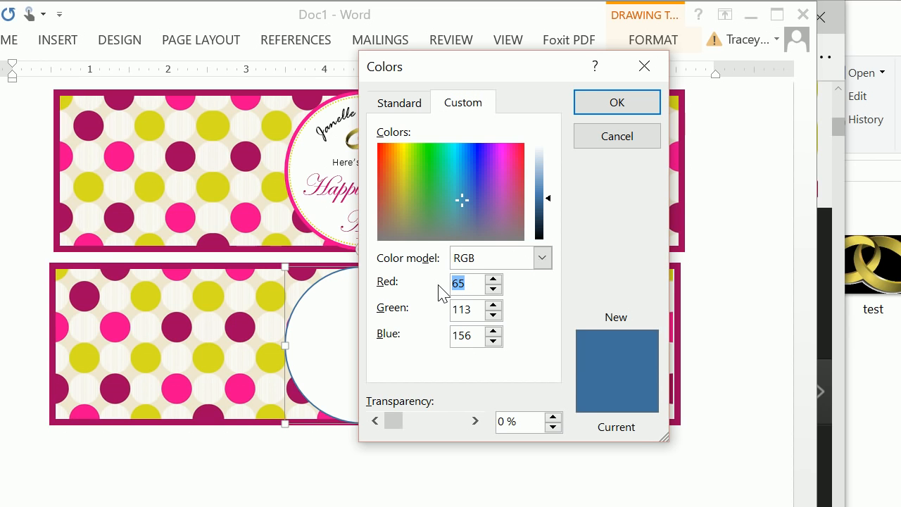
pyautogui.write('237')
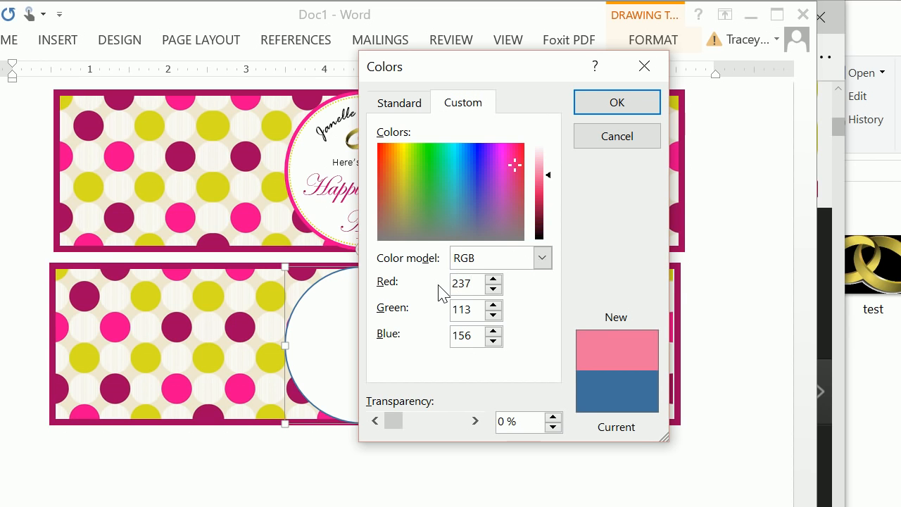
pyautogui.press('Return')
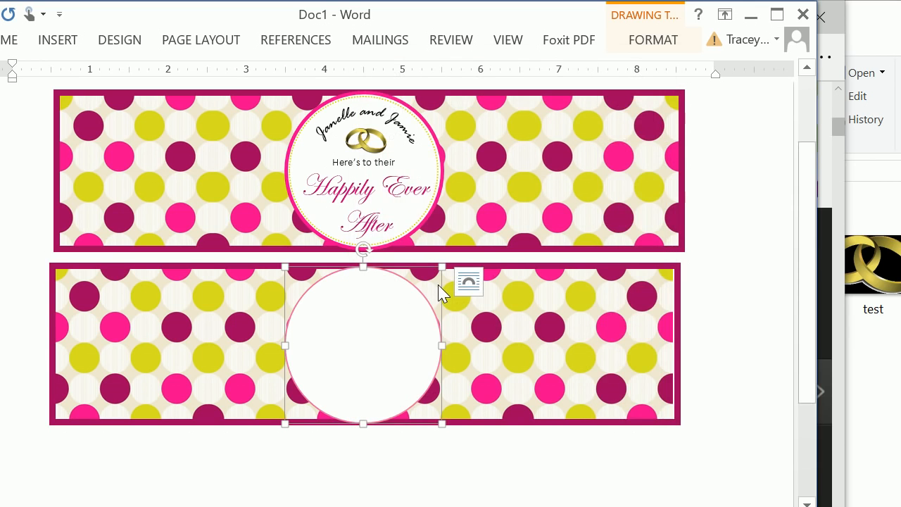
# Step: Set the white circle's custom RGB outline color to green 0 and blue 140
pyautogui.click(629, 41)
pyautogui.click(246, 89)
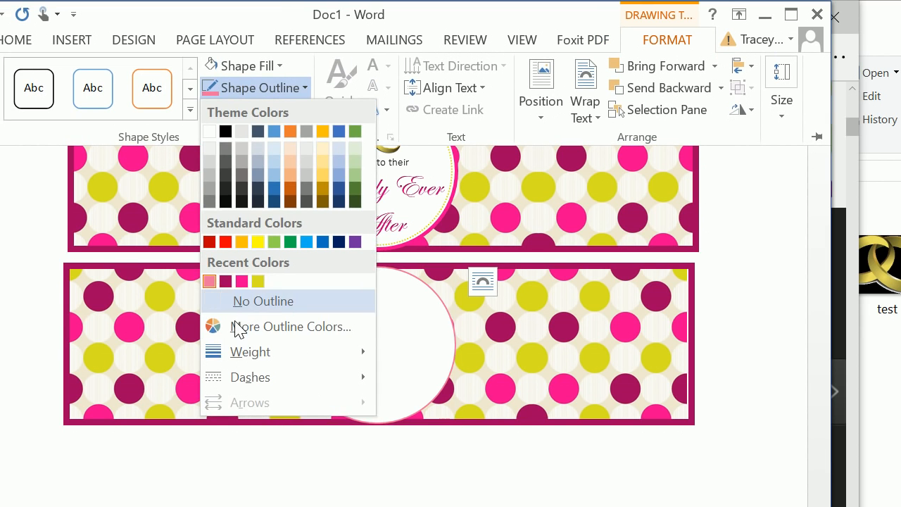
pyautogui.click(233, 326)
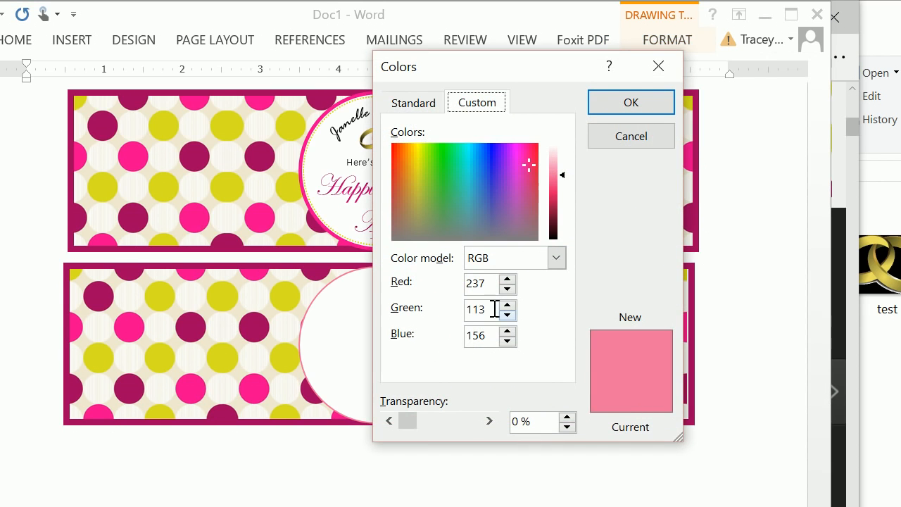
pyautogui.doubleClick(495, 309)
pyautogui.write('0')
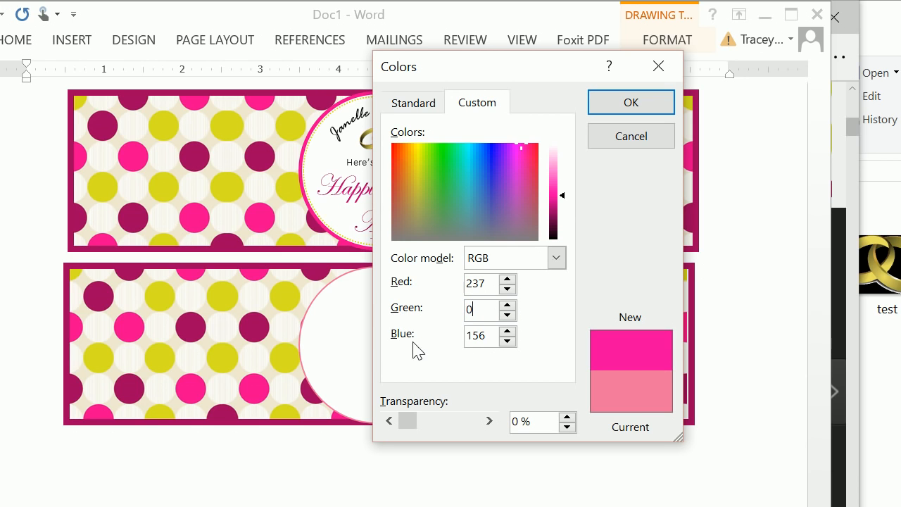
pyautogui.moveTo(484, 338); pyautogui.dragTo(471, 339)
pyautogui.write('140')
pyautogui.press('Return')
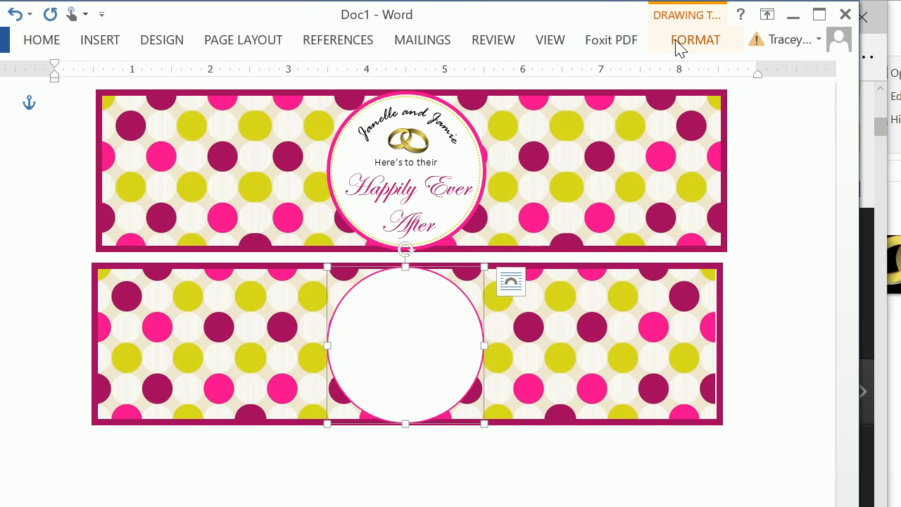
# Step: Increase the line weight of the white circle's pink outline, then deselect the circle
pyautogui.click(752, 39)
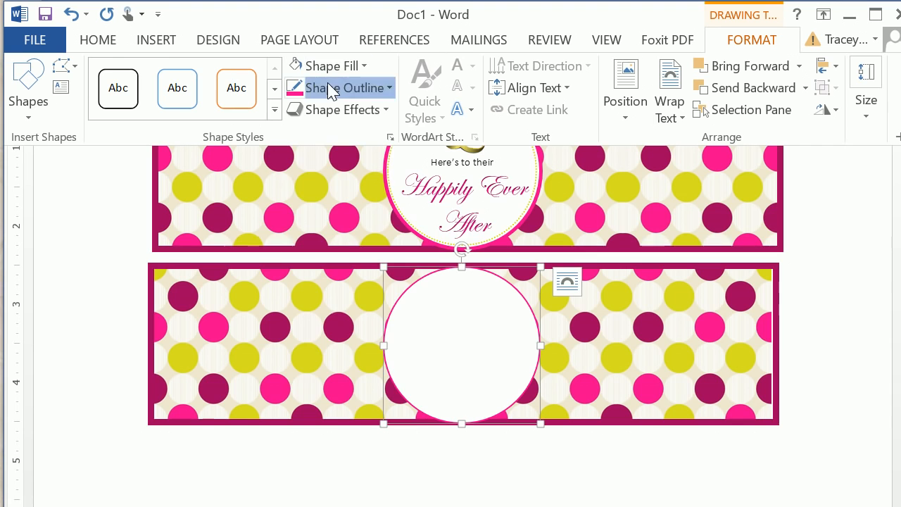
pyautogui.click(327, 83)
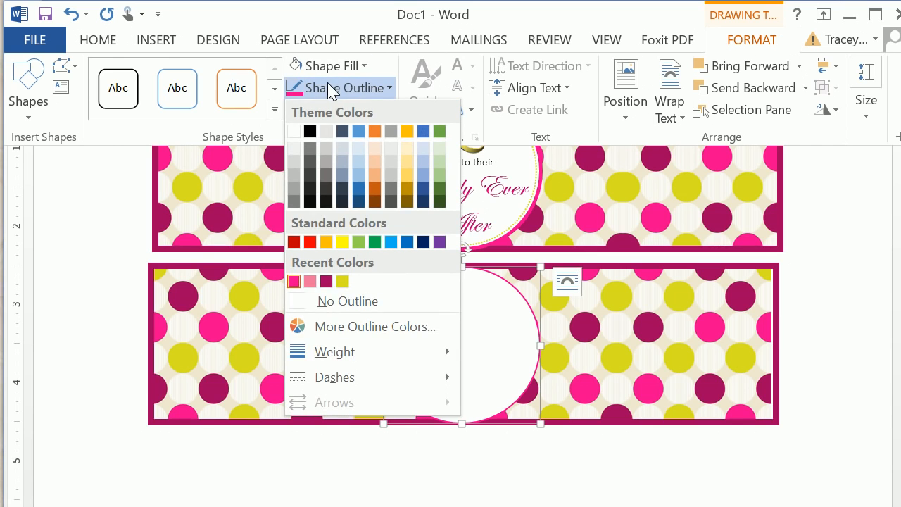
pyautogui.moveTo(354, 351)
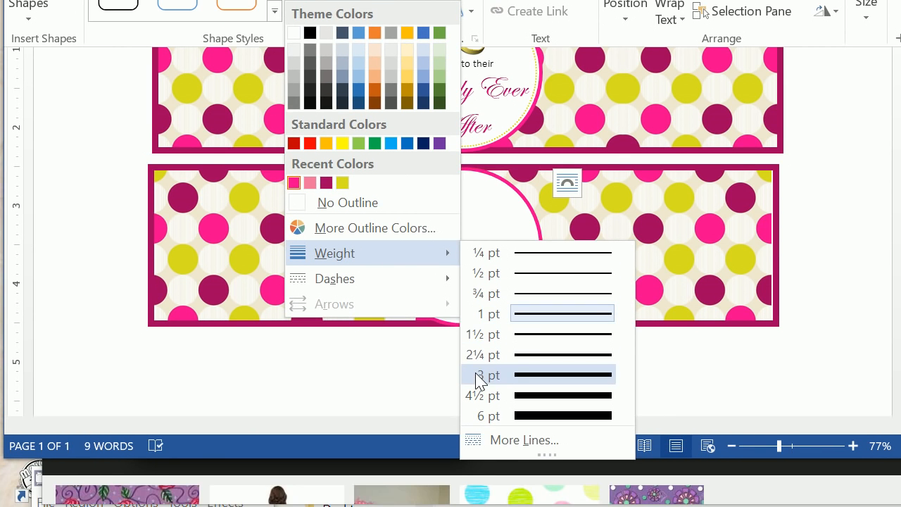
pyautogui.click(479, 459)
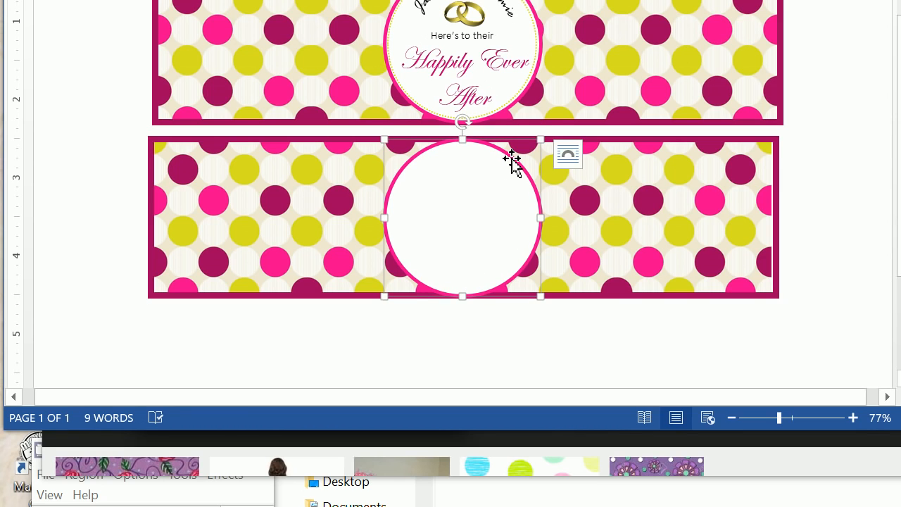
pyautogui.click(519, 347)
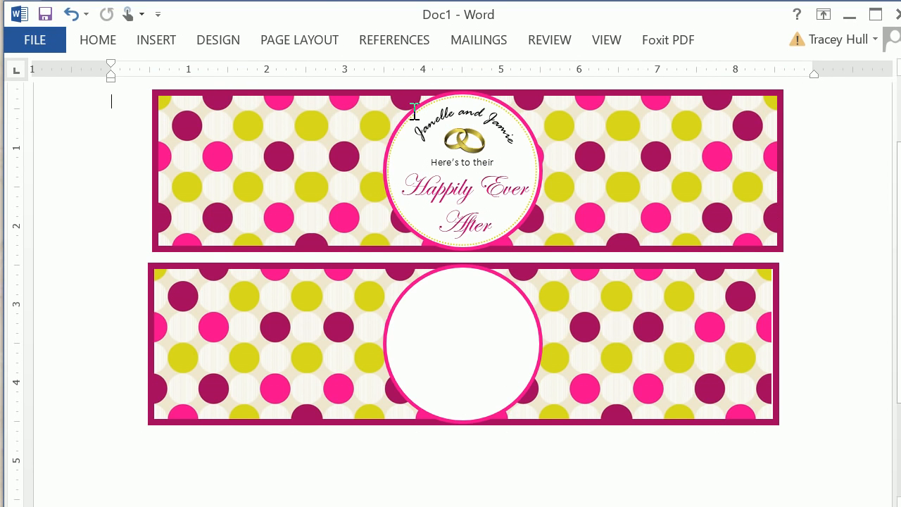
# Step: Insert a second oval shape at the default 1" by 1" size over the white circle on the lower label
pyautogui.click(159, 40)
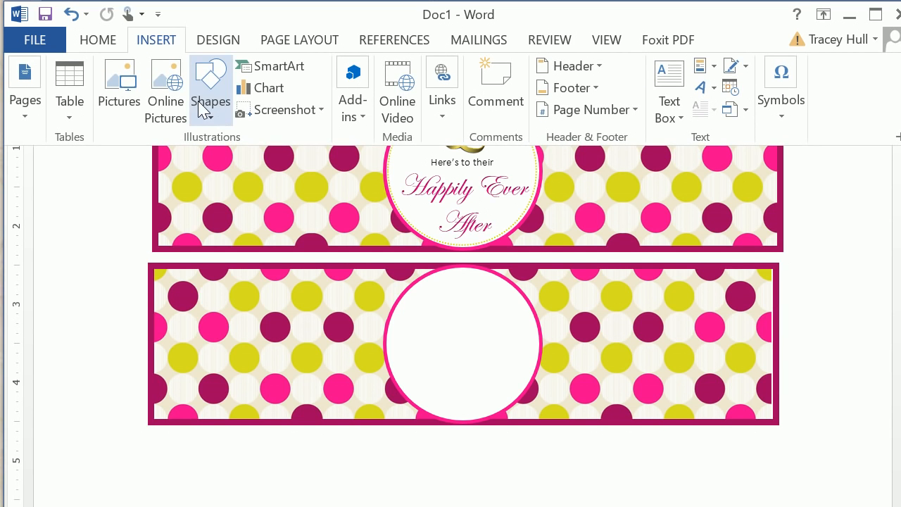
pyautogui.click(203, 106)
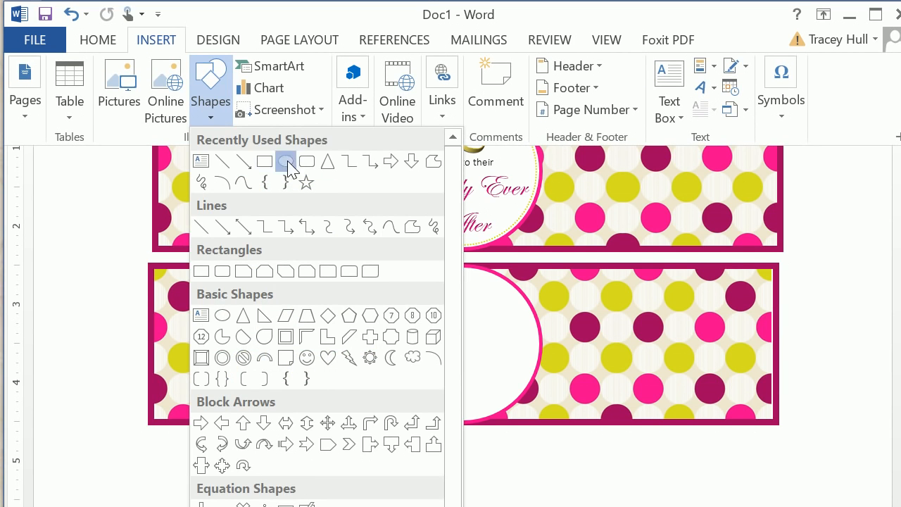
pyautogui.click(283, 158)
pyautogui.click(413, 296)
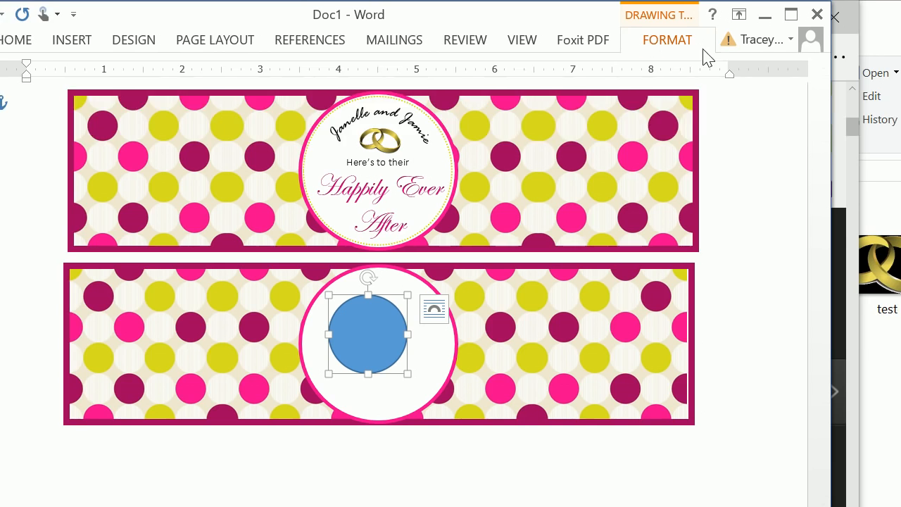
# Step: Resize the blue circle to 1.9" high by 1.9" wide and center it inside the pink-outlined circle
pyautogui.click(700, 42)
pyautogui.click(783, 112)
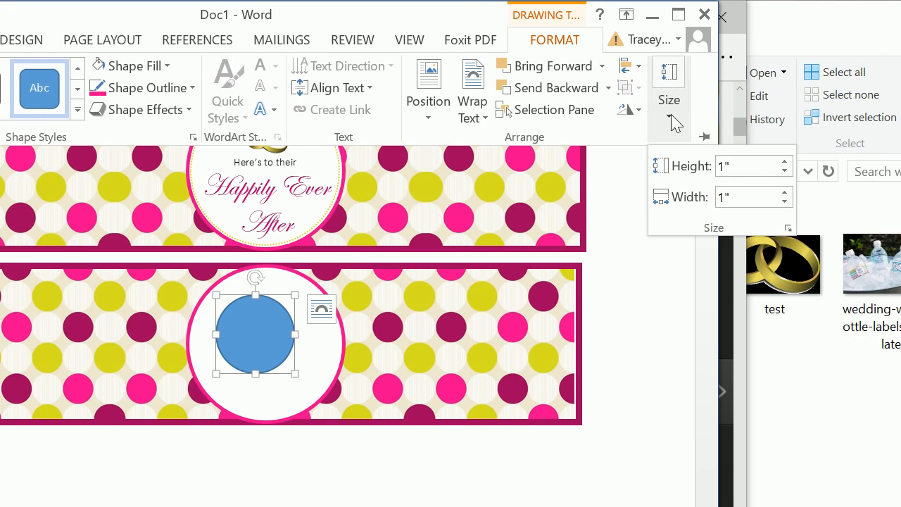
pyautogui.click(664, 165)
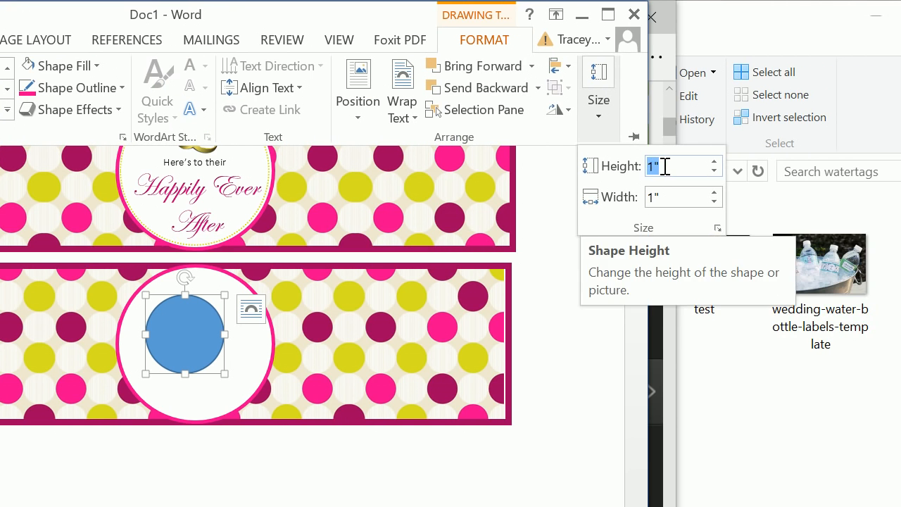
pyautogui.write('1.9')
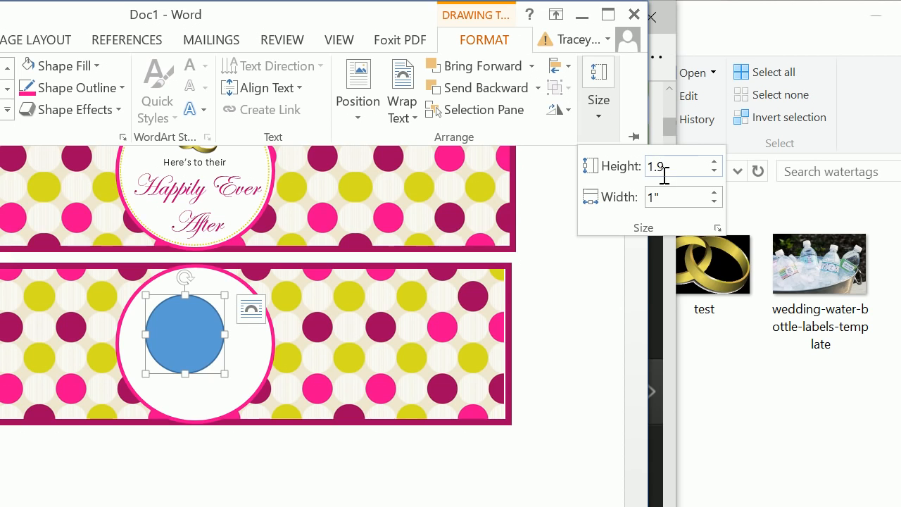
pyautogui.press('Tab')
pyautogui.write('1.')
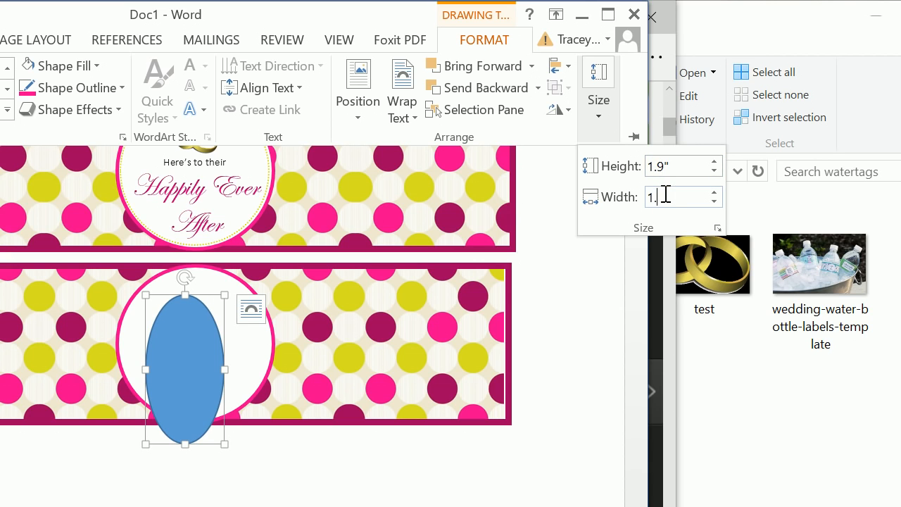
pyautogui.write('9')
pyautogui.press('Return')
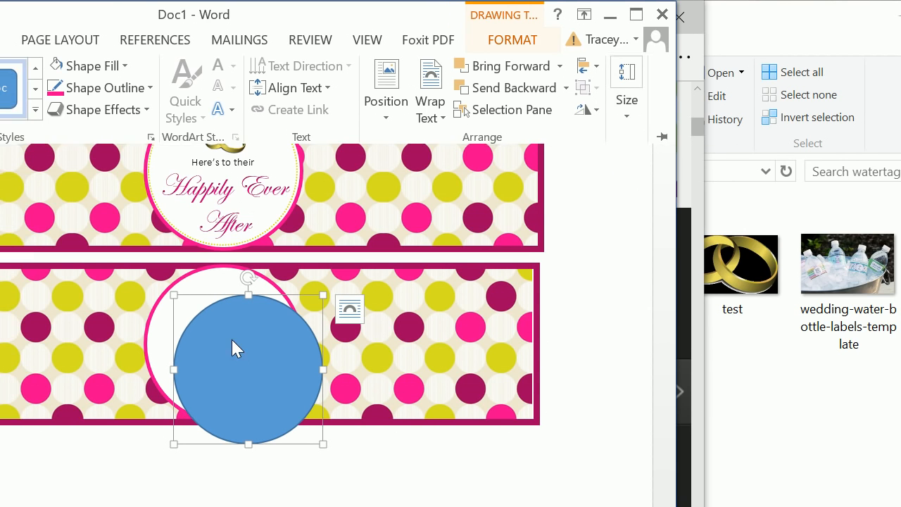
pyautogui.click(201, 330)
pyautogui.moveTo(204, 307); pyautogui.dragTo(241, 289)
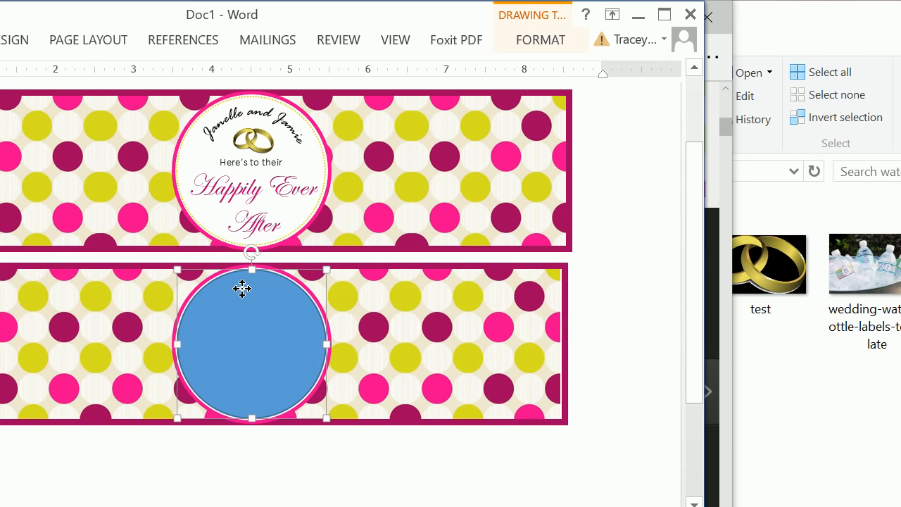
# Step: Remove the inner circle's fill and give its outline the recent lime green color
pyautogui.click(536, 41)
pyautogui.click(117, 64)
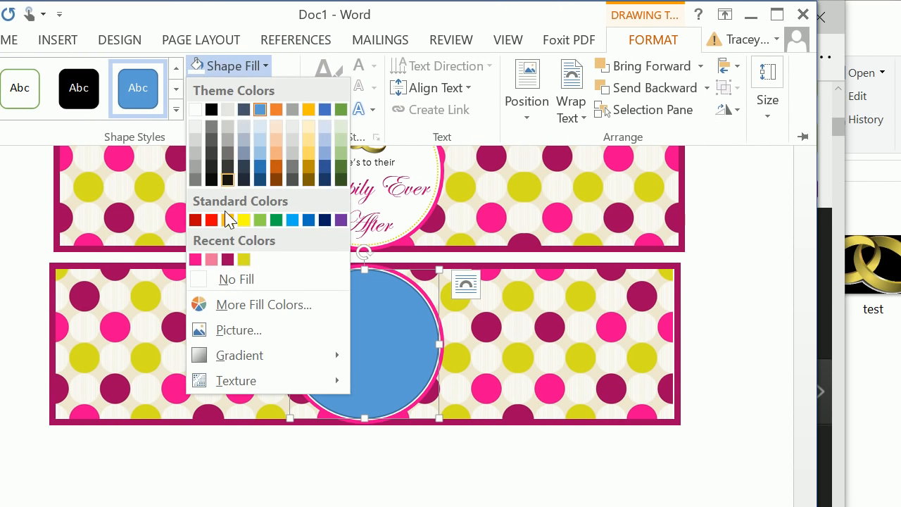
pyautogui.click(235, 279)
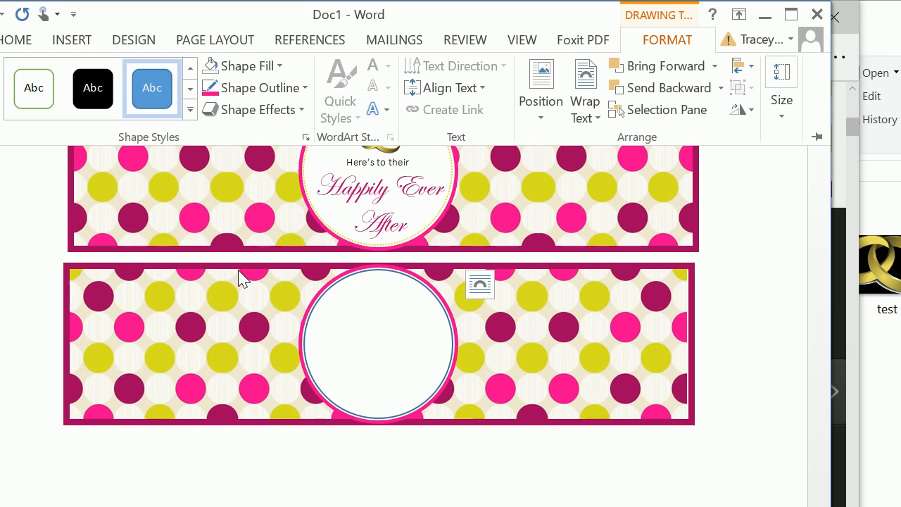
pyautogui.click(275, 91)
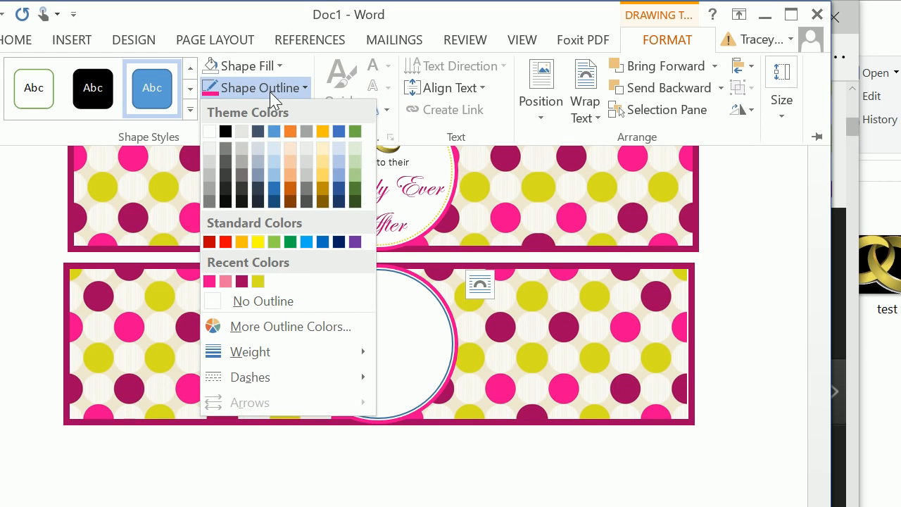
pyautogui.click(257, 281)
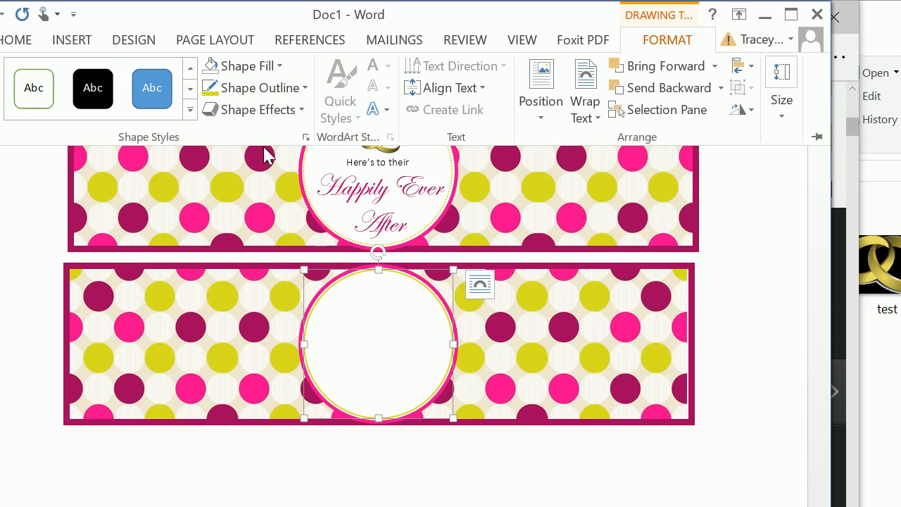
# Step: Set the inner circle's lime green outline to 1½ pt weight with the round dot dash style
pyautogui.click(275, 88)
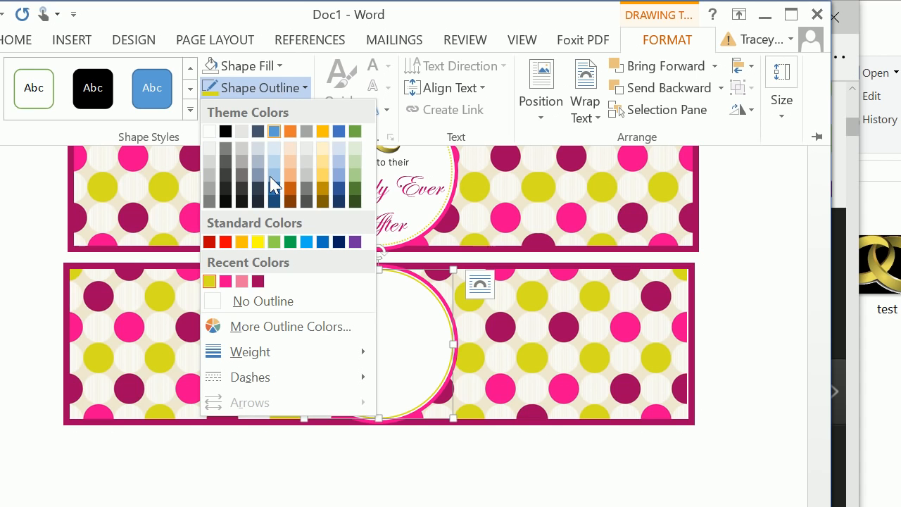
pyautogui.moveTo(260, 350)
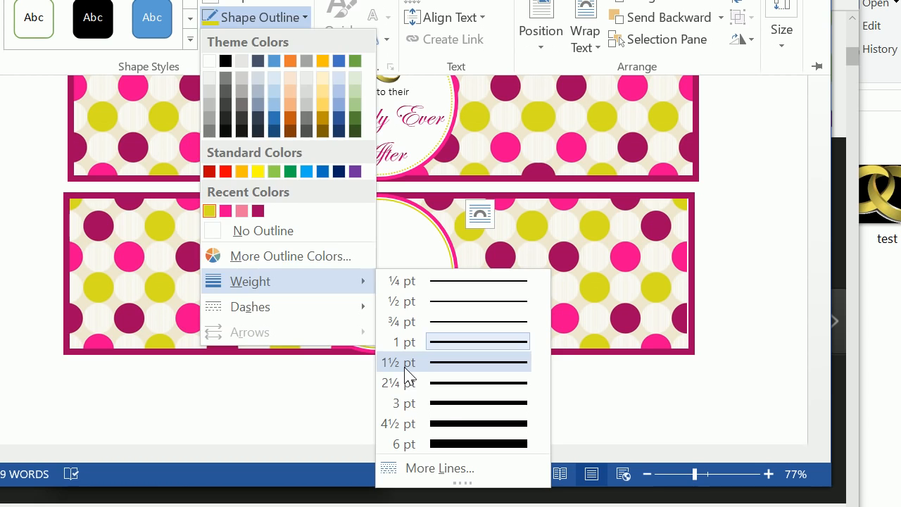
pyautogui.click(406, 363)
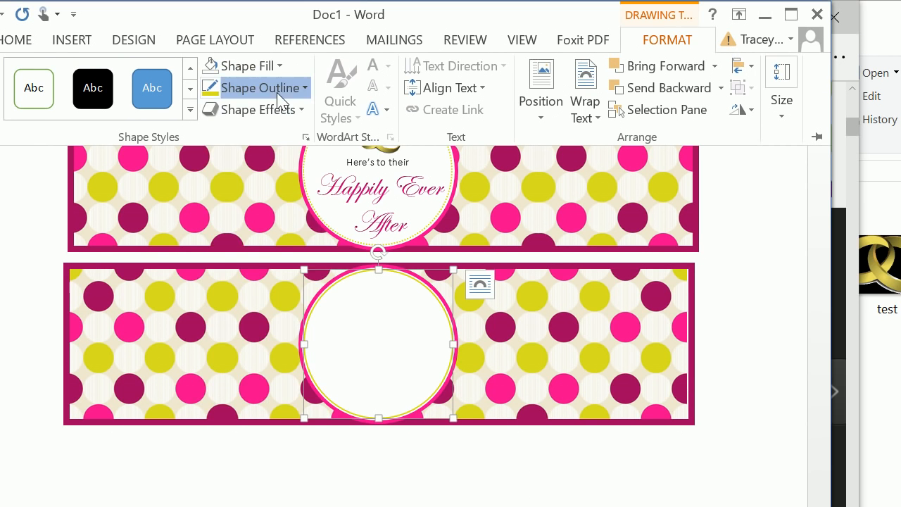
pyautogui.click(282, 17)
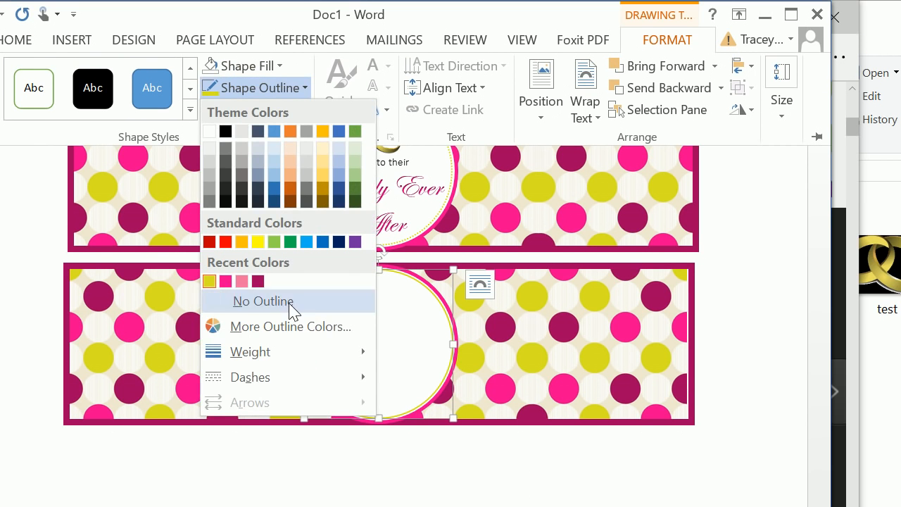
pyautogui.moveTo(356, 374)
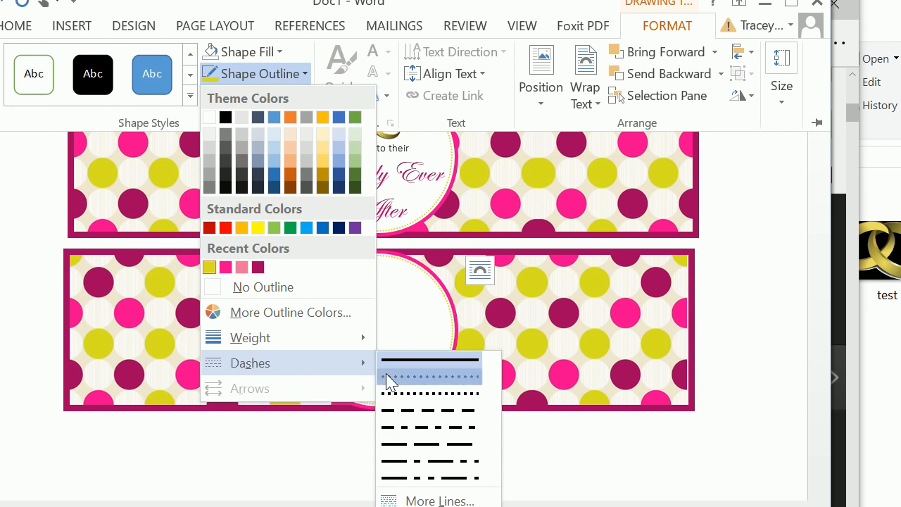
pyautogui.click(387, 375)
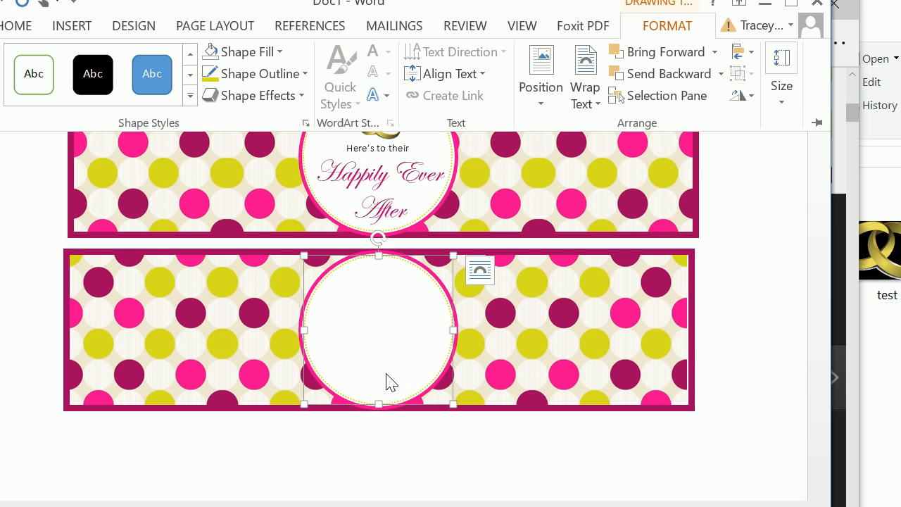
# Step: Draw a narrow text box inside the upper part of the lower label's circle
pyautogui.scroll(3, 389, 289)
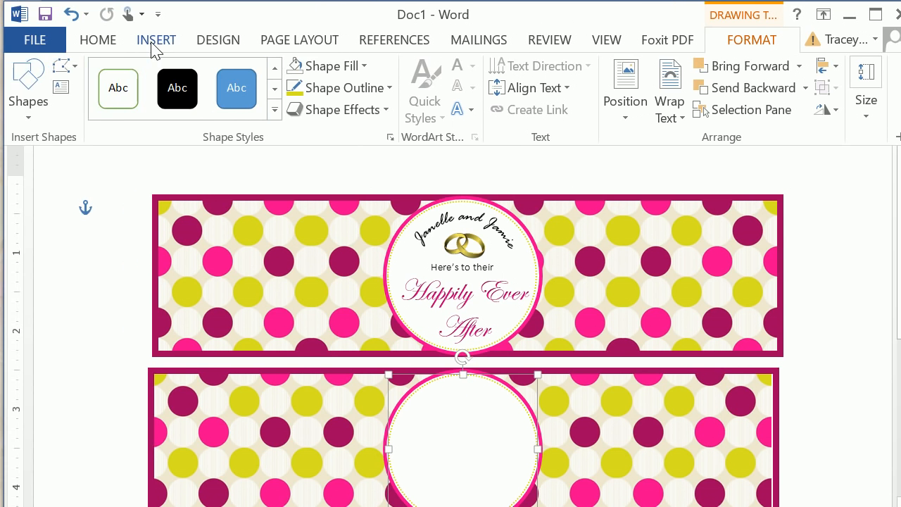
pyautogui.click(72, 26)
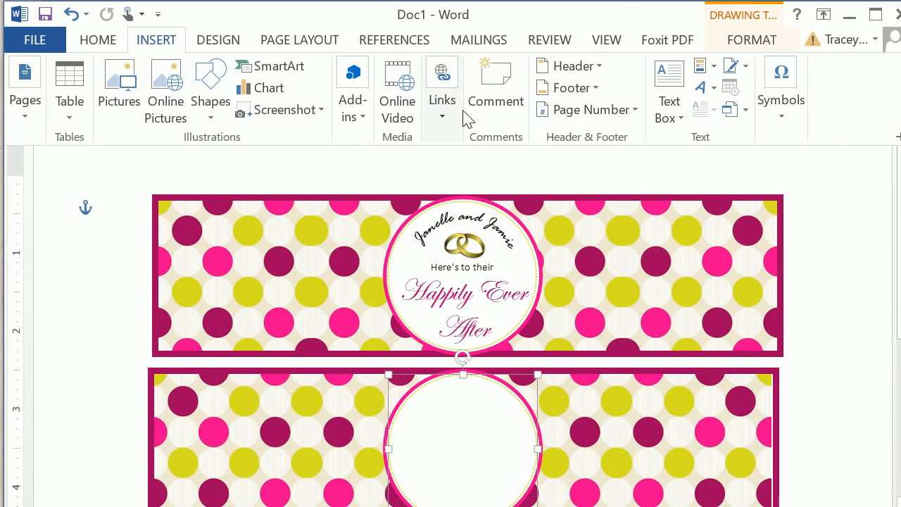
pyautogui.click(662, 109)
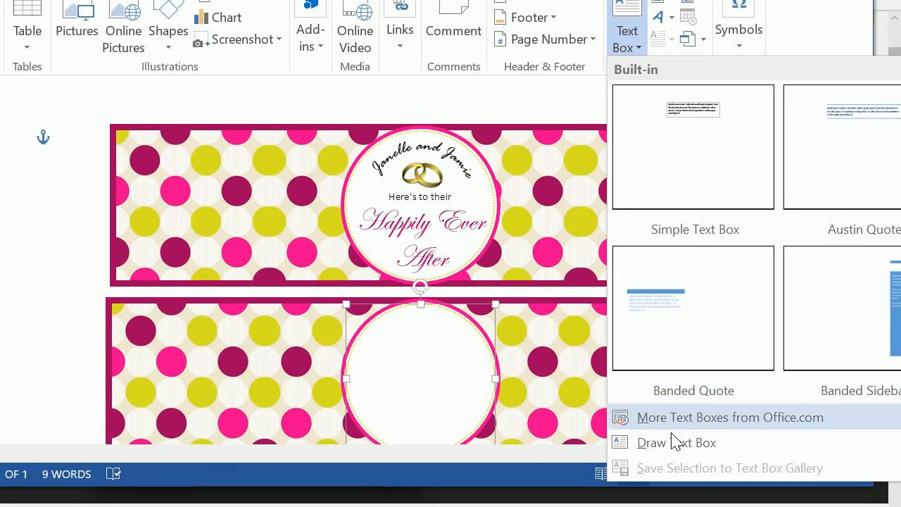
pyautogui.click(723, 506)
pyautogui.moveTo(360, 262); pyautogui.dragTo(384, 341)
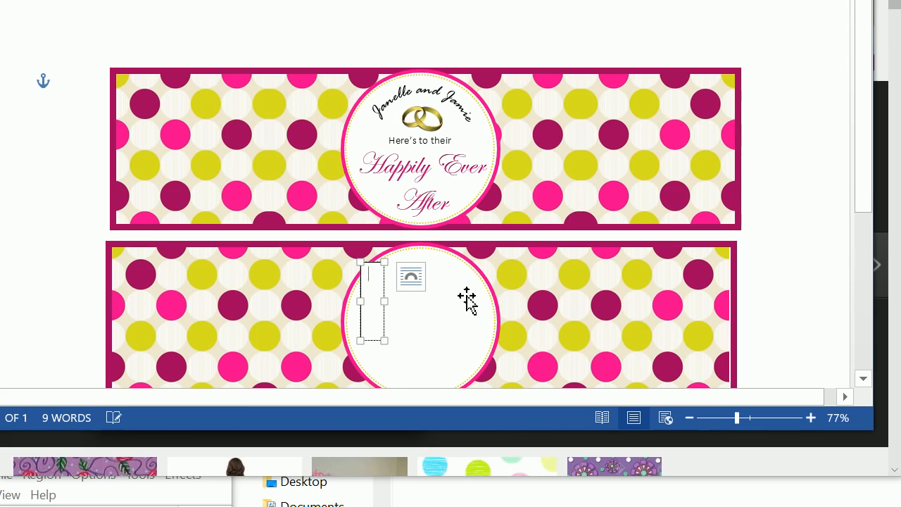
# Step: Enlarge the text box on all sides until it covers nearly the whole circle on the lower label
pyautogui.moveTo(385, 302); pyautogui.dragTo(515, 303)
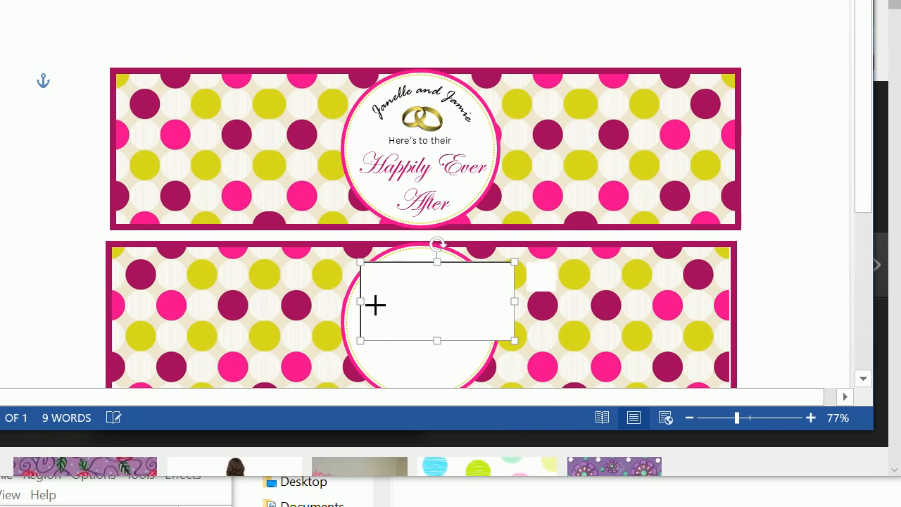
pyautogui.moveTo(360, 302); pyautogui.dragTo(342, 301)
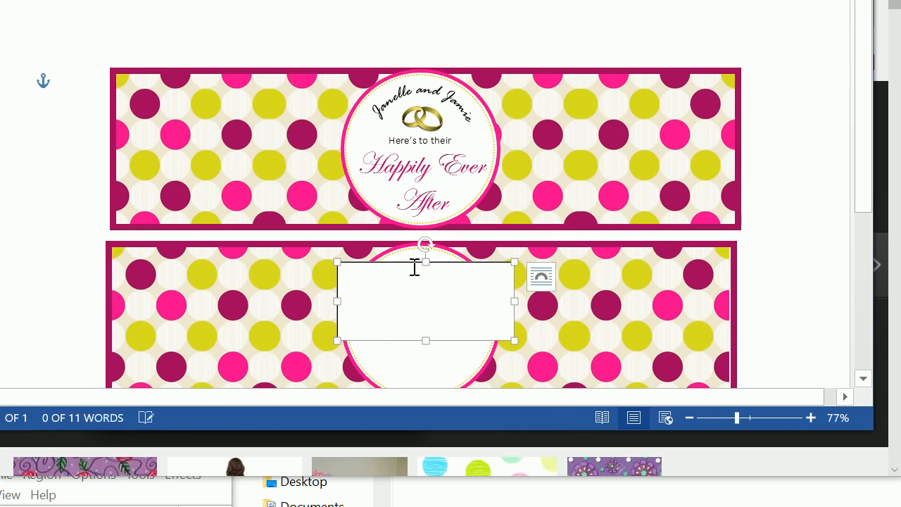
pyautogui.moveTo(428, 261); pyautogui.dragTo(426, 245)
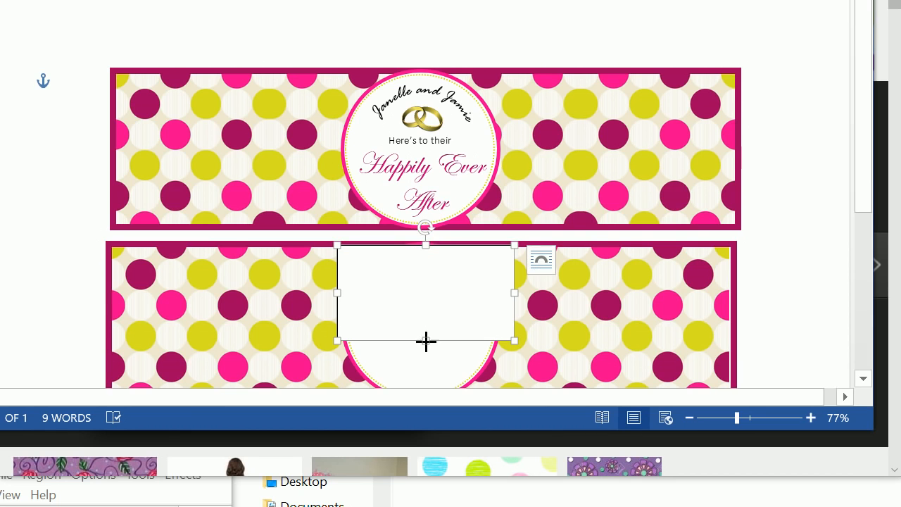
pyautogui.moveTo(426, 342); pyautogui.dragTo(392, 134)
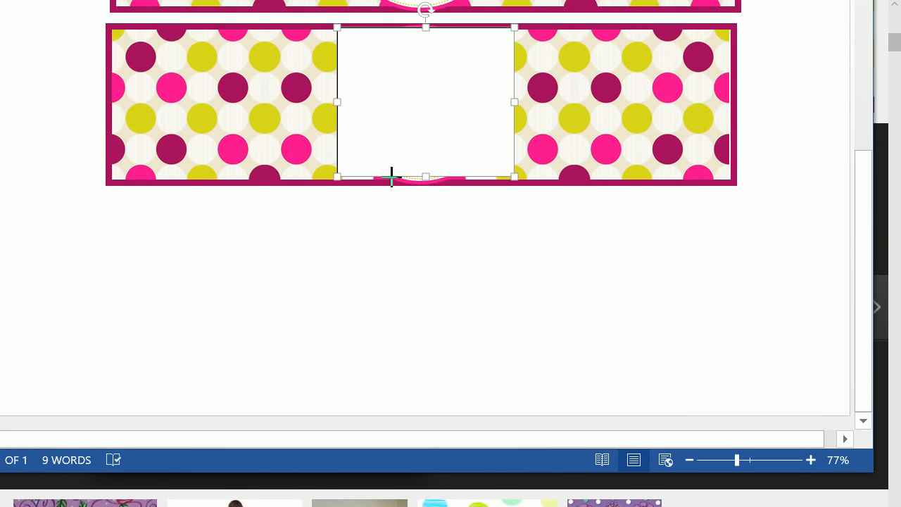
pyautogui.moveTo(392, 176); pyautogui.dragTo(391, 176)
pyautogui.scroll(3, 462, 215)
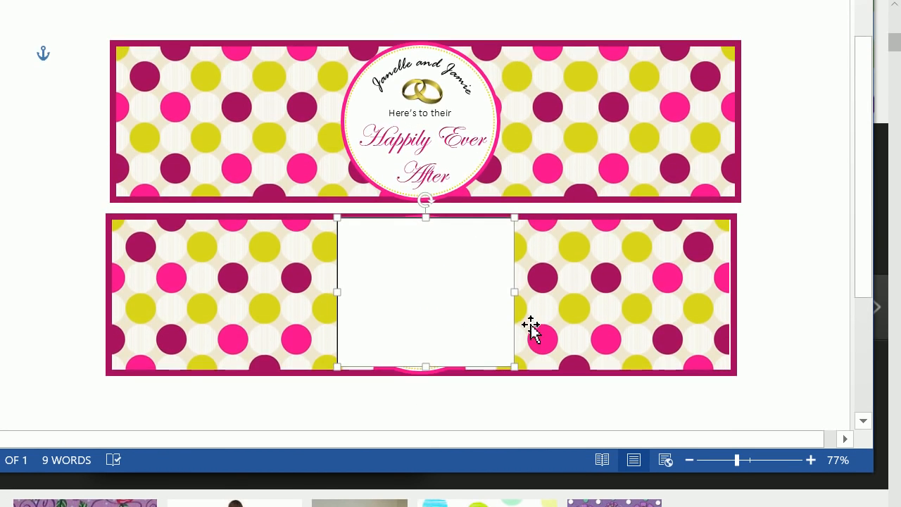
# Step: Narrow the text box slightly to the circle's width and enter the couple's first names joined by "and"
pyautogui.moveTo(514, 292); pyautogui.dragTo(500, 293)
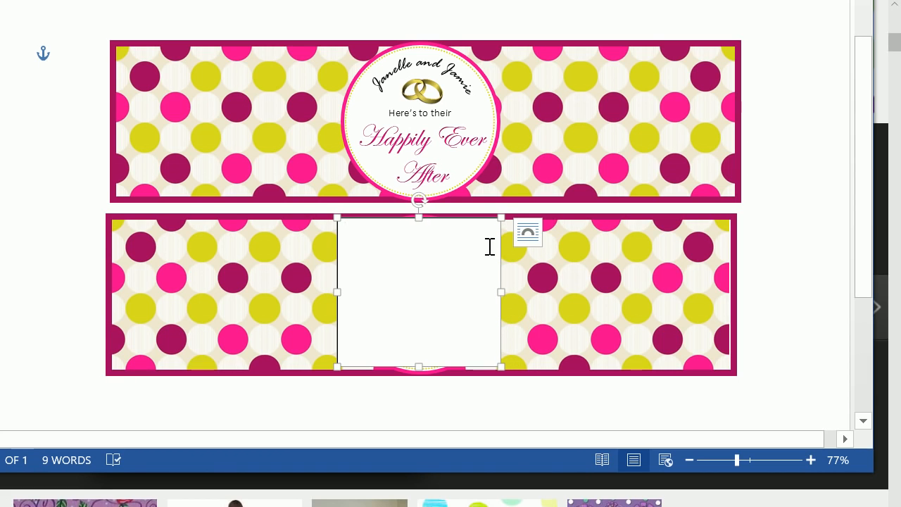
pyautogui.write('Je')
pyautogui.write('nelle')
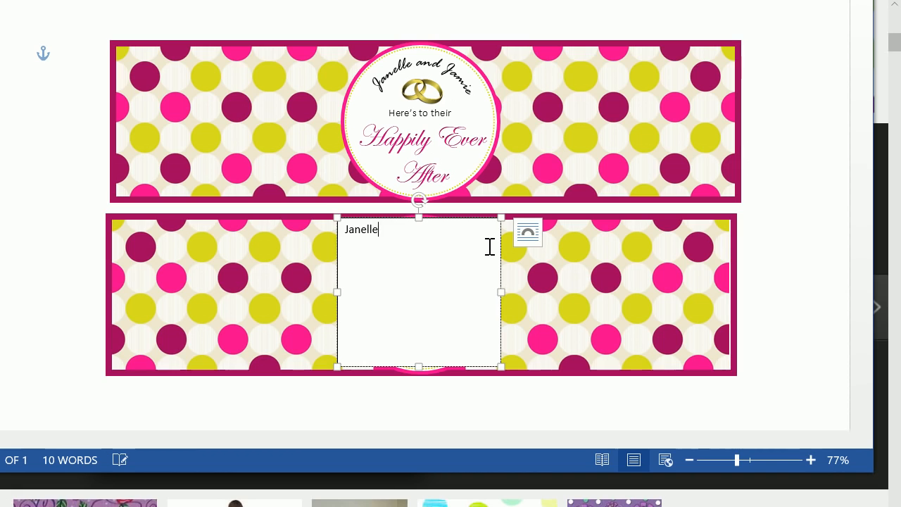
pyautogui.write(' and Ja')
pyautogui.press('BackSpace')
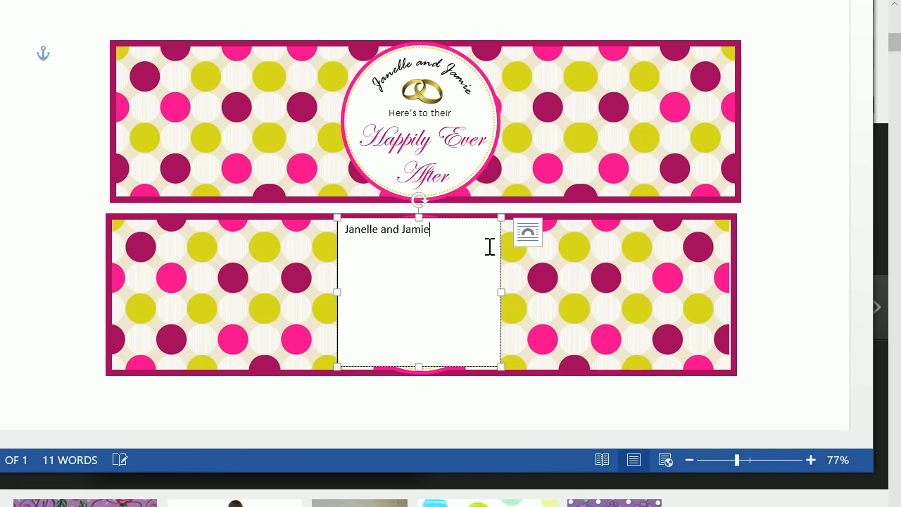
# Step: Format the couple's names in the lower label's text box in Rage Italic at 18 pt
pyautogui.moveTo(455, 232); pyautogui.dragTo(335, 229)
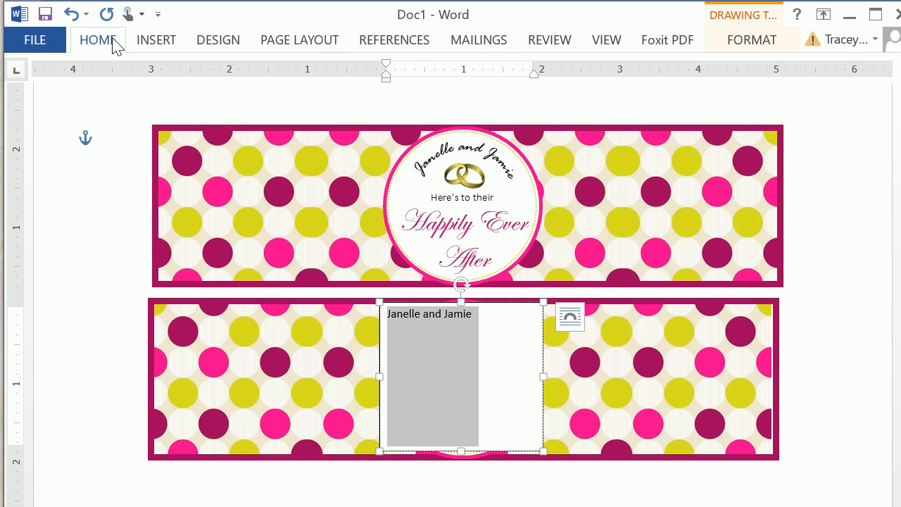
pyautogui.click(109, 1)
pyautogui.click(152, 74)
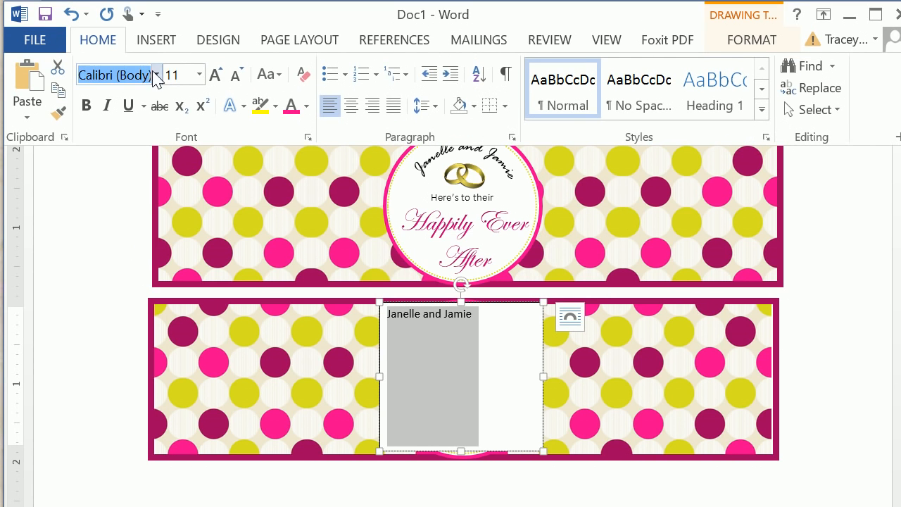
pyautogui.click(157, 74)
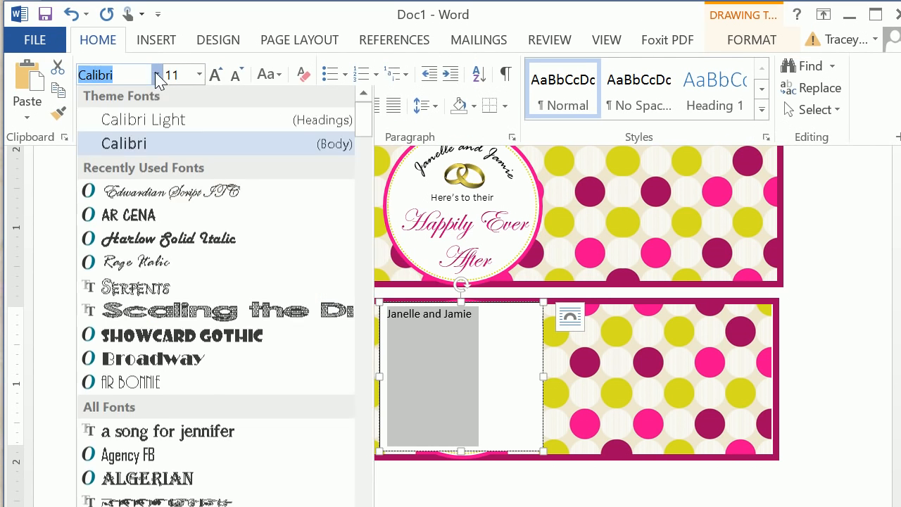
pyautogui.click(137, 265)
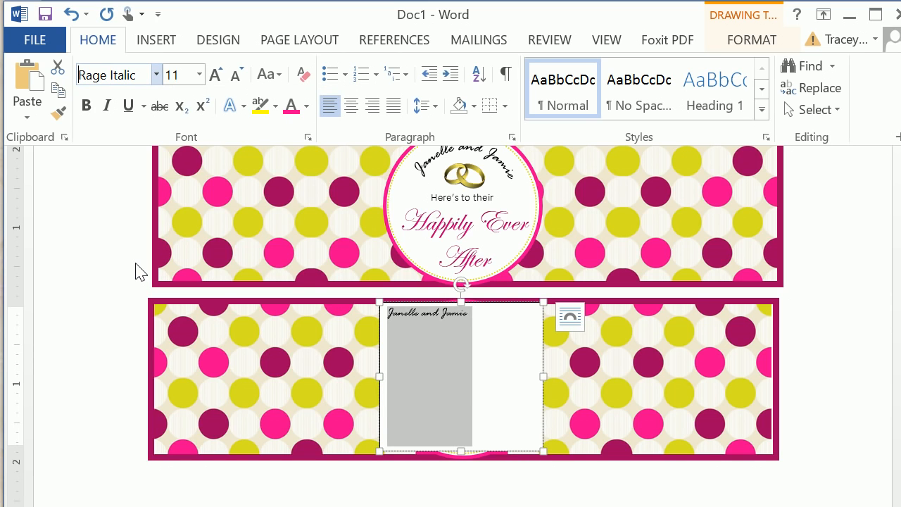
pyautogui.click(200, 76)
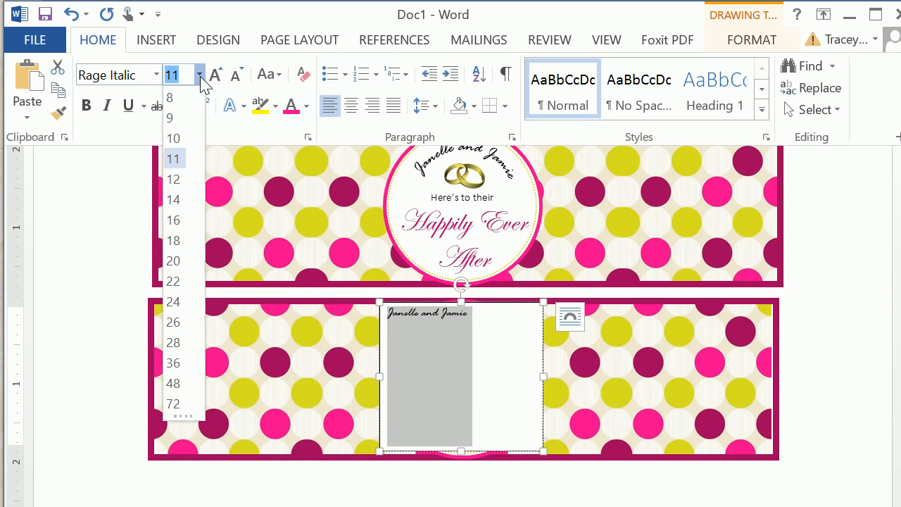
pyautogui.click(173, 240)
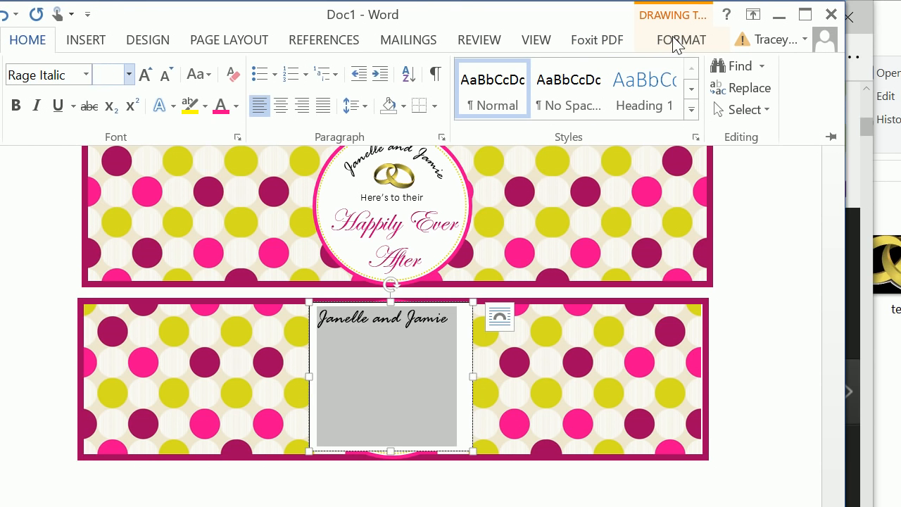
# Step: Apply the upward arch Follow Path text transform to the couple's names on the lower label
pyautogui.click(676, 41)
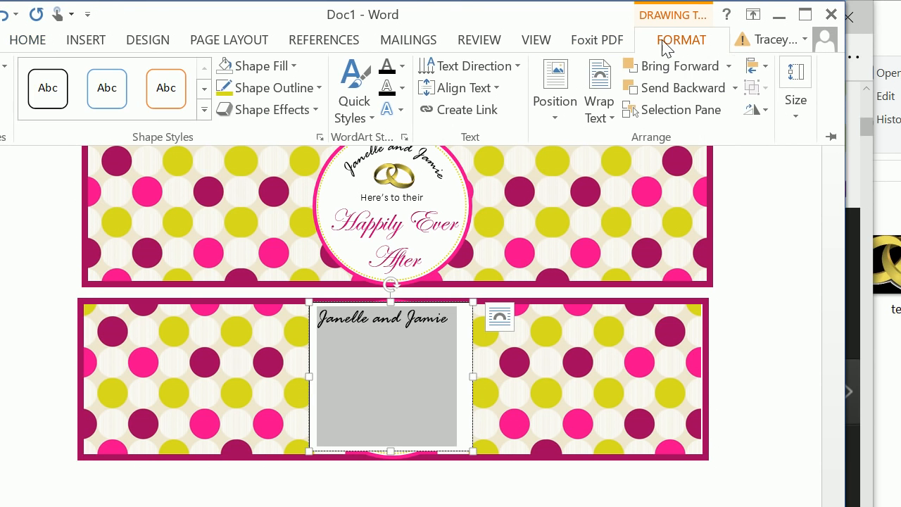
pyautogui.click(401, 110)
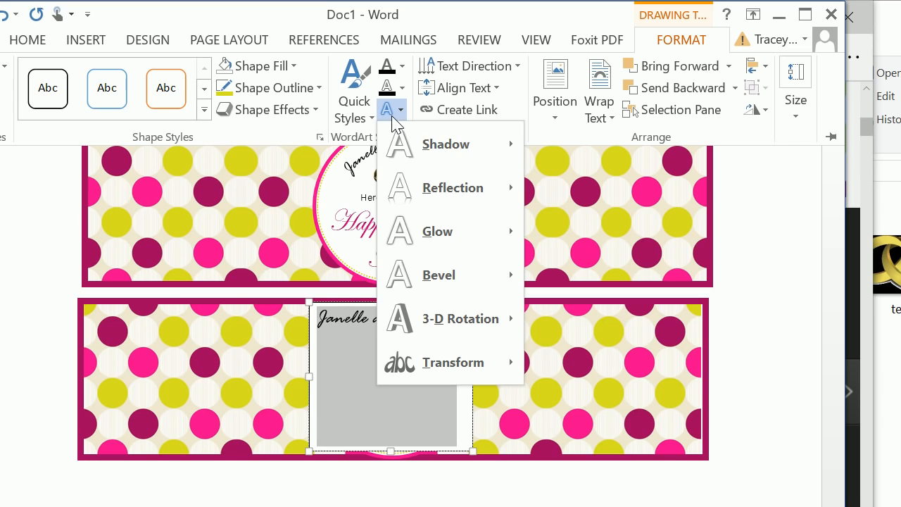
pyautogui.moveTo(436, 363)
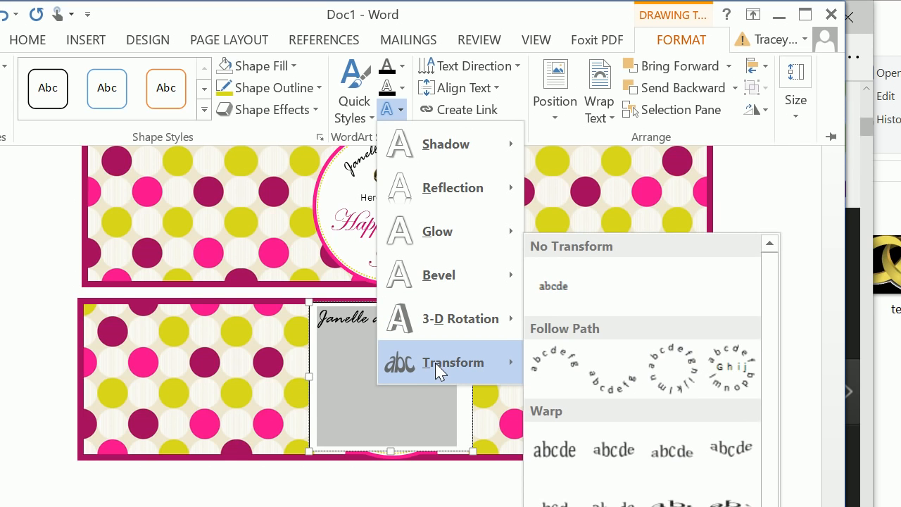
pyautogui.click(554, 374)
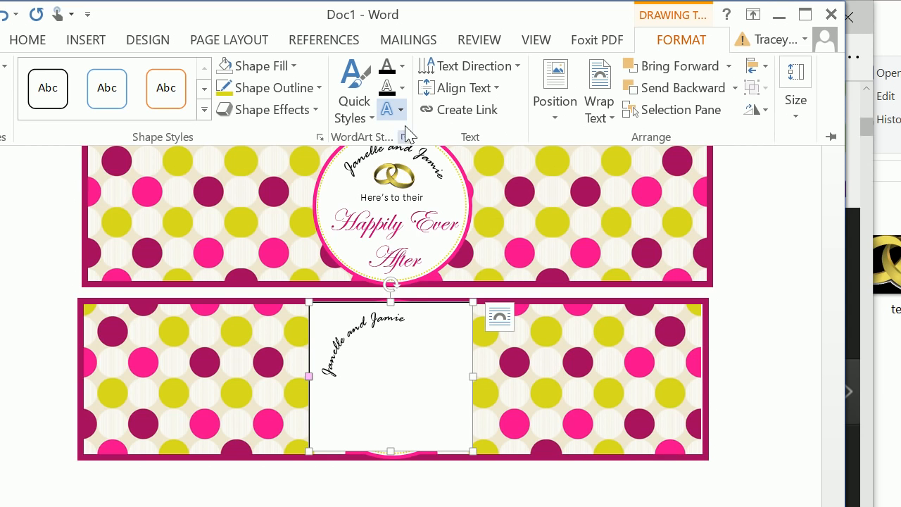
pyautogui.doubleClick(662, 39)
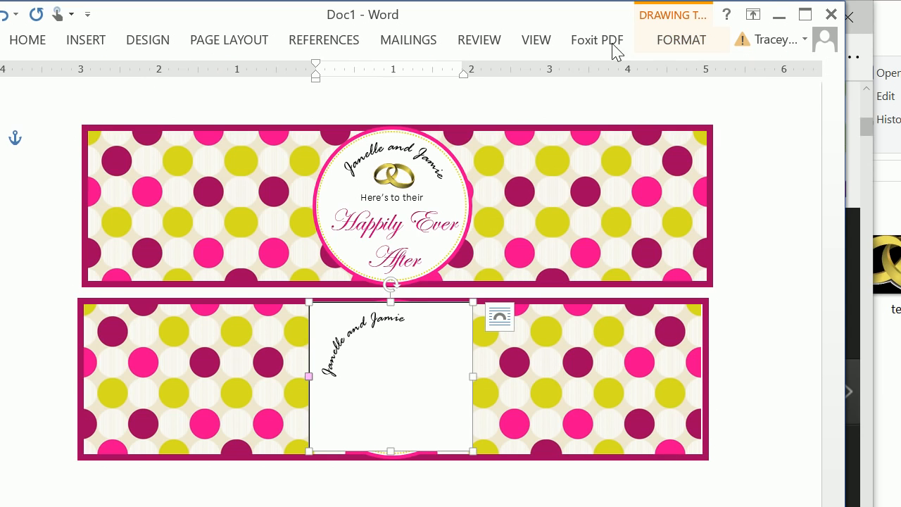
pyautogui.click(668, 41)
pyautogui.click(399, 111)
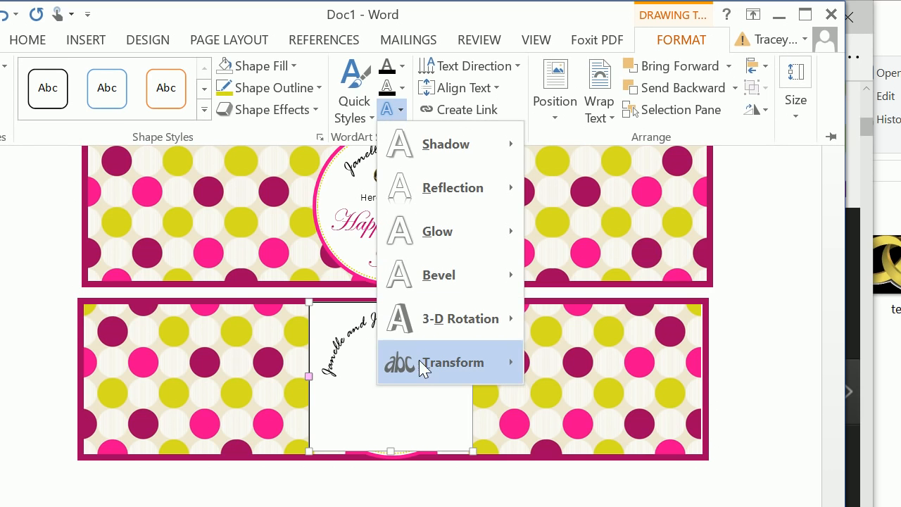
pyautogui.moveTo(423, 366)
pyautogui.click(553, 364)
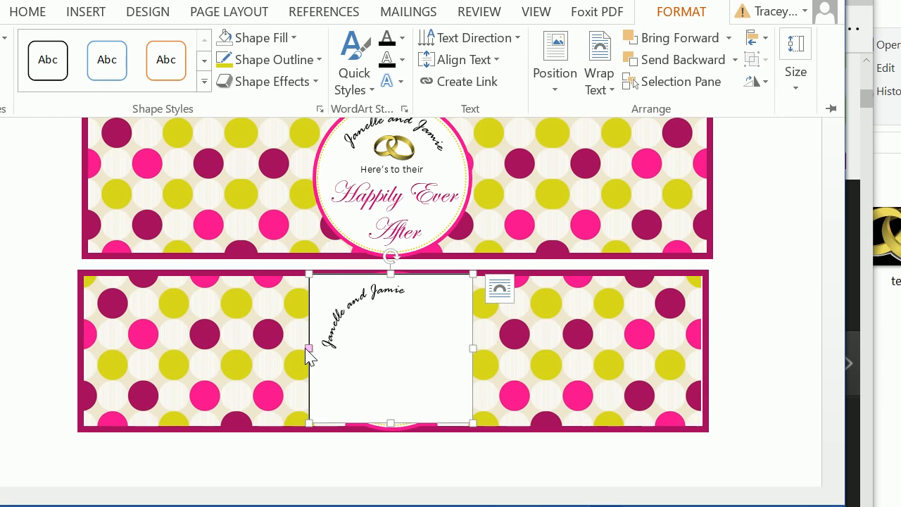
# Step: Adjust the start point of the names' arch so the text curves along the upper part of the circle
pyautogui.click(311, 356)
pyautogui.click(309, 350)
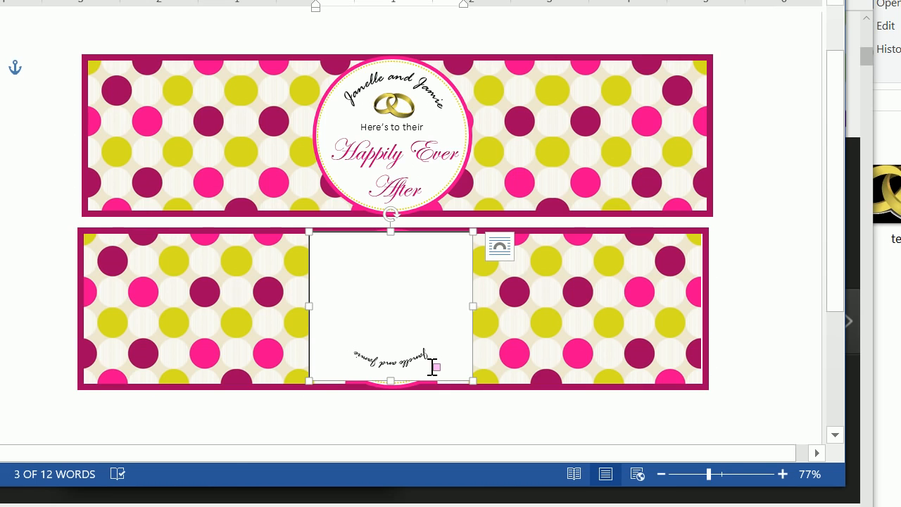
pyautogui.moveTo(435, 367); pyautogui.dragTo(374, 304)
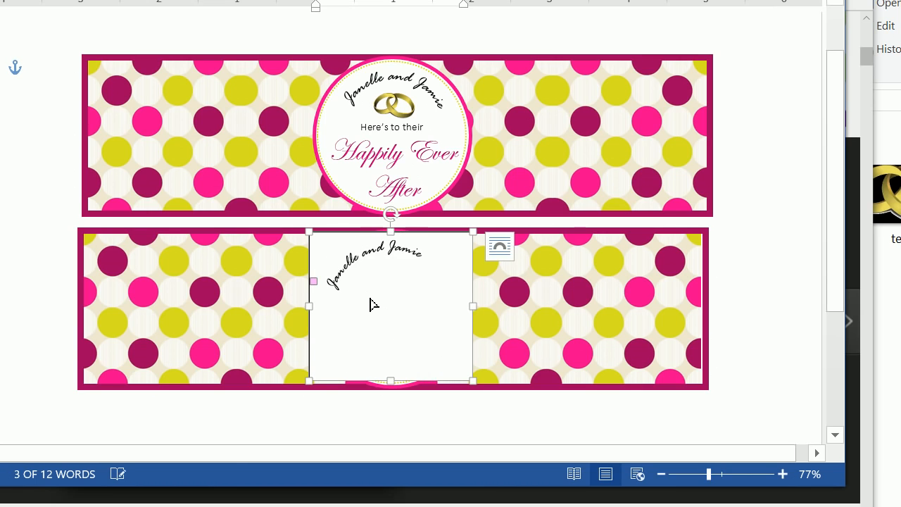
pyautogui.moveTo(314, 283); pyautogui.dragTo(318, 296)
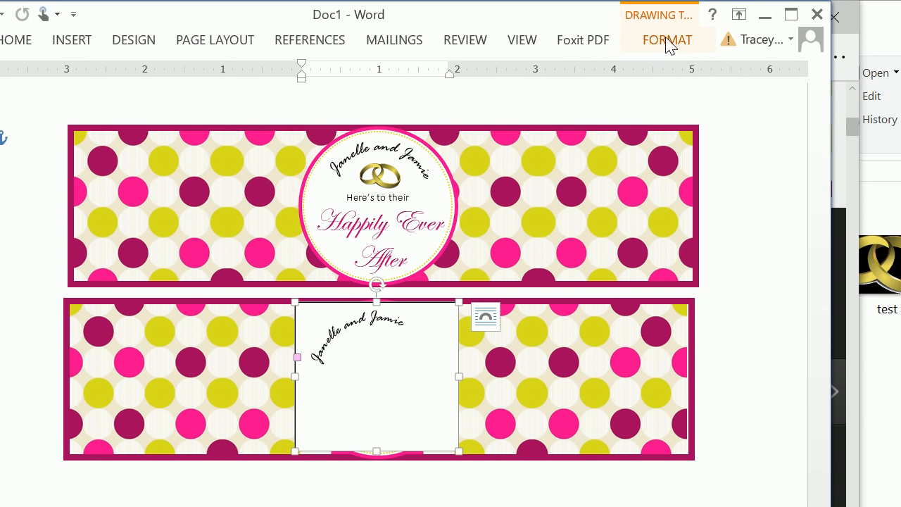
# Step: Remove the fill and outline of the names' text box on the lower label
pyautogui.click(668, 42)
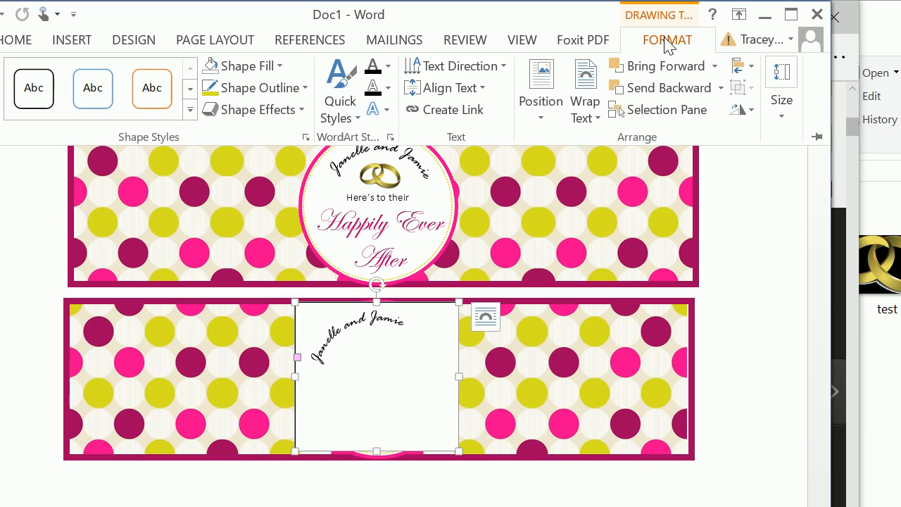
pyautogui.click(271, 64)
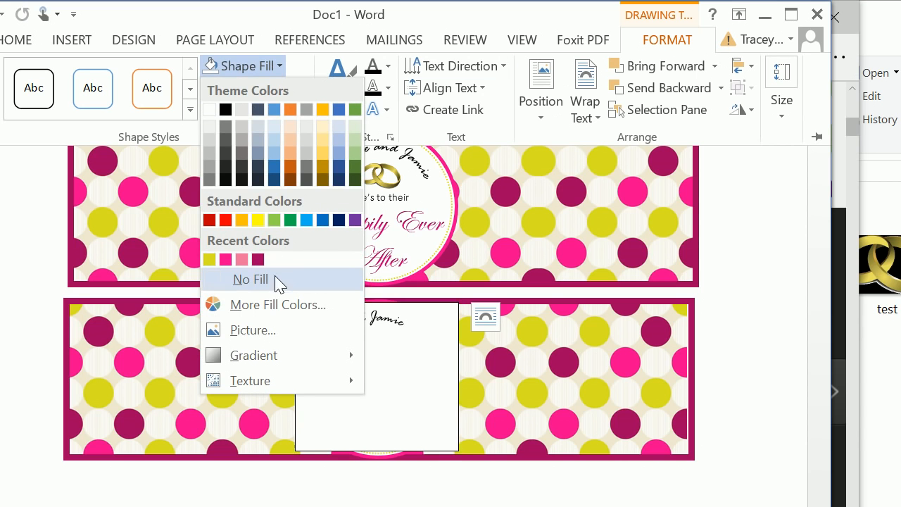
pyautogui.click(275, 294)
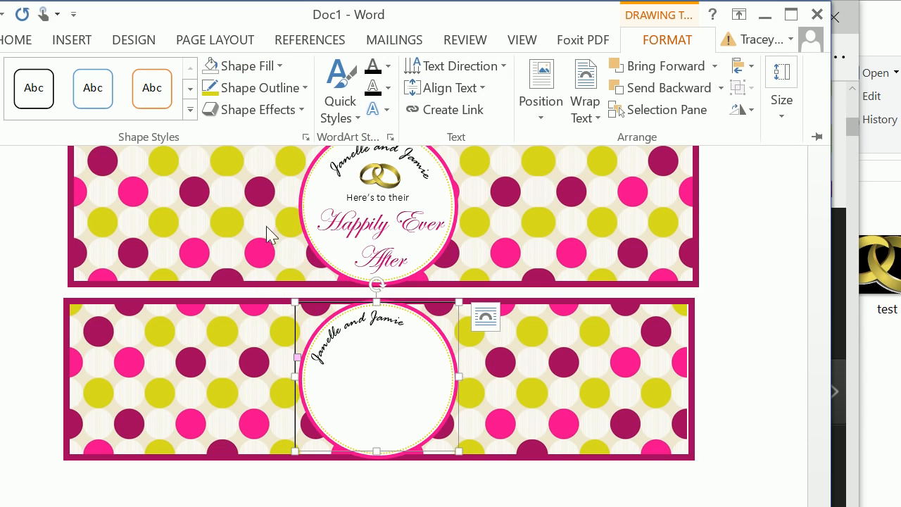
pyautogui.click(258, 88)
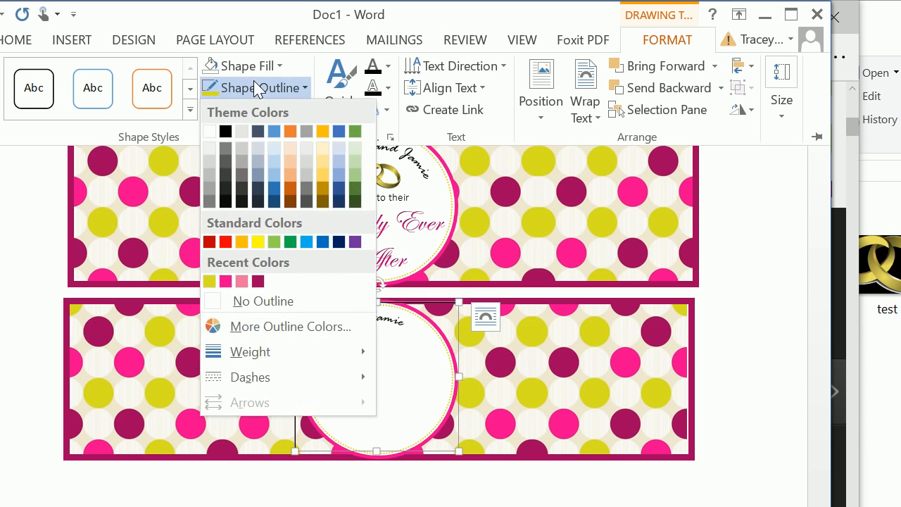
pyautogui.click(260, 301)
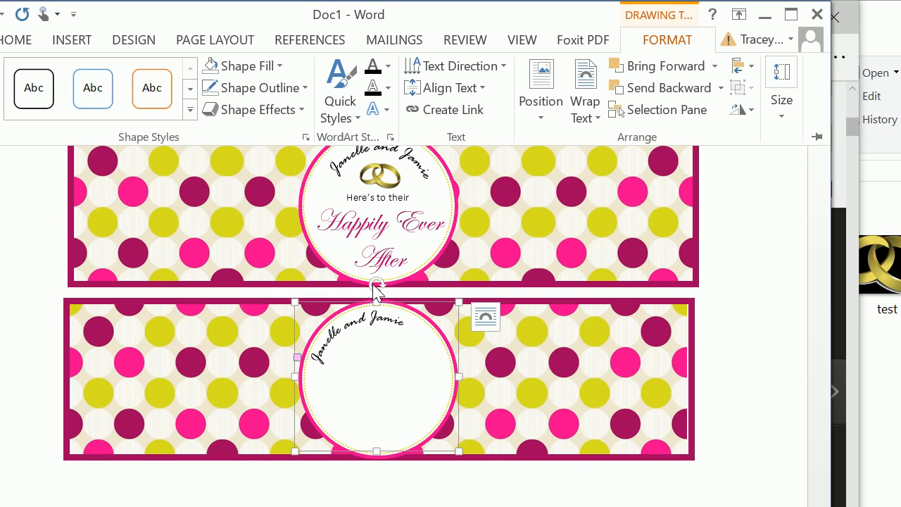
# Step: Narrow the names' text box to fit the circle and readjust the arch's start point along its upper-left edge
pyautogui.click(300, 365)
pyautogui.click(302, 365)
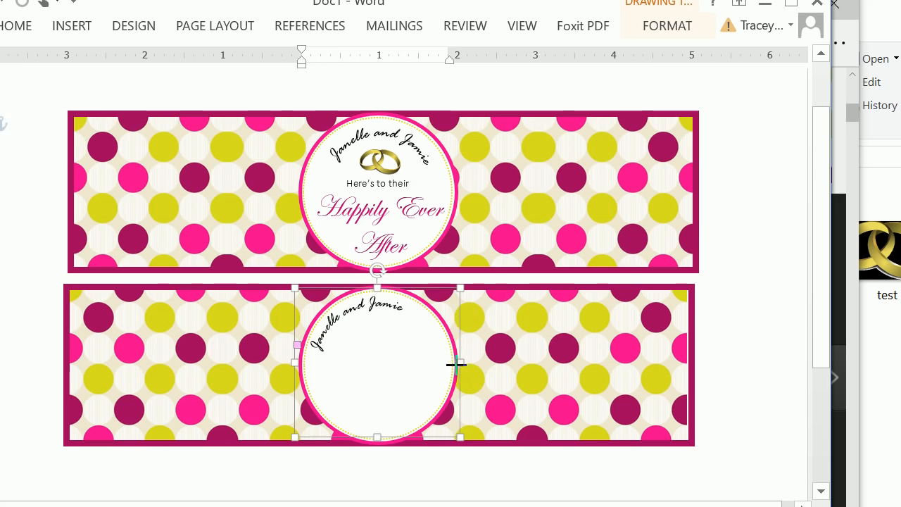
pyautogui.moveTo(458, 364); pyautogui.dragTo(449, 364)
pyautogui.moveTo(297, 345); pyautogui.dragTo(298, 346)
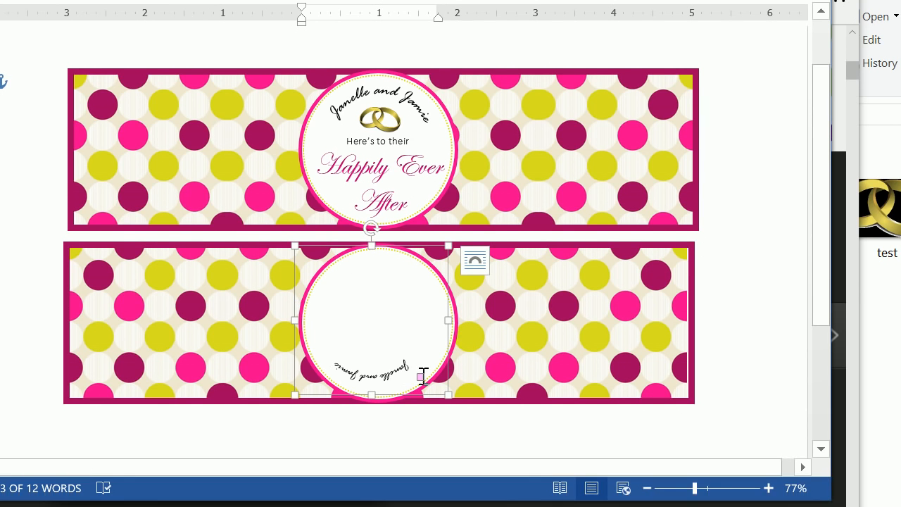
pyautogui.moveTo(421, 419); pyautogui.dragTo(329, 335)
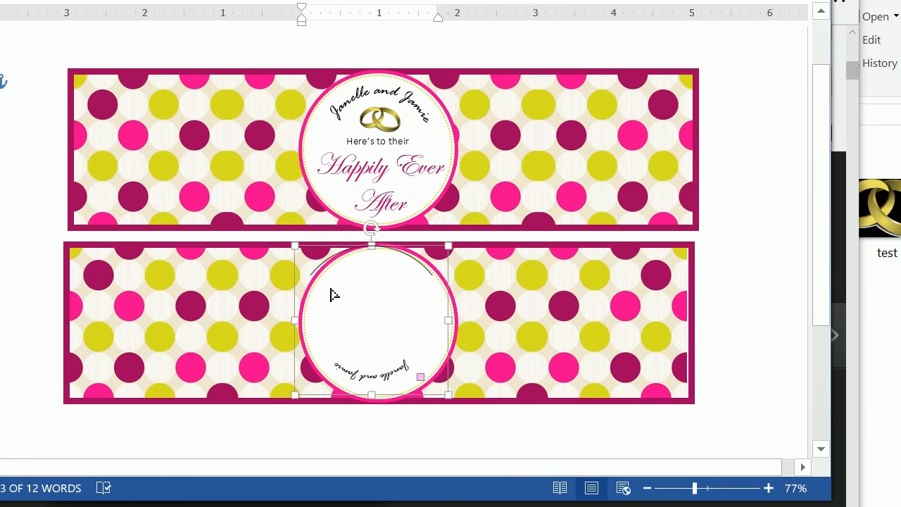
pyautogui.moveTo(355, 320); pyautogui.dragTo(357, 320)
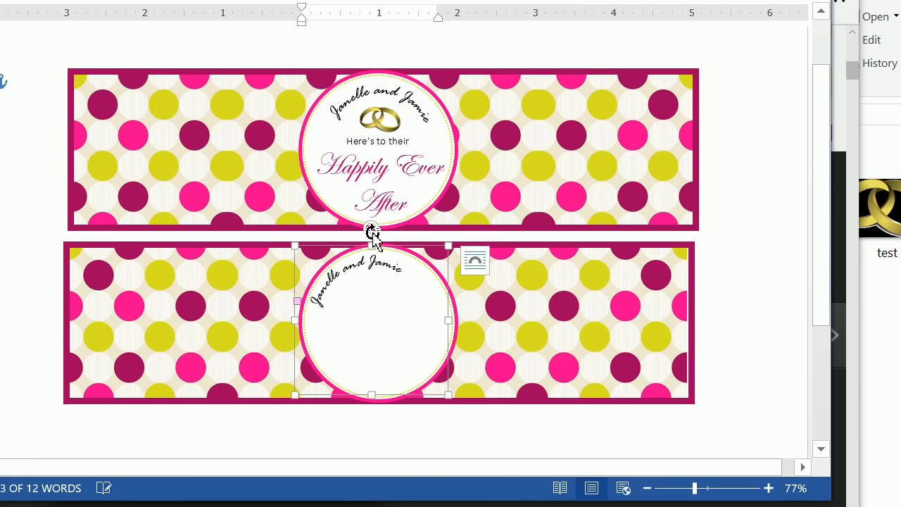
# Step: Rotate the names' text box clockwise until the arched names are centred at the top of the circle, and deselect it
pyautogui.moveTo(371, 228); pyautogui.dragTo(406, 234)
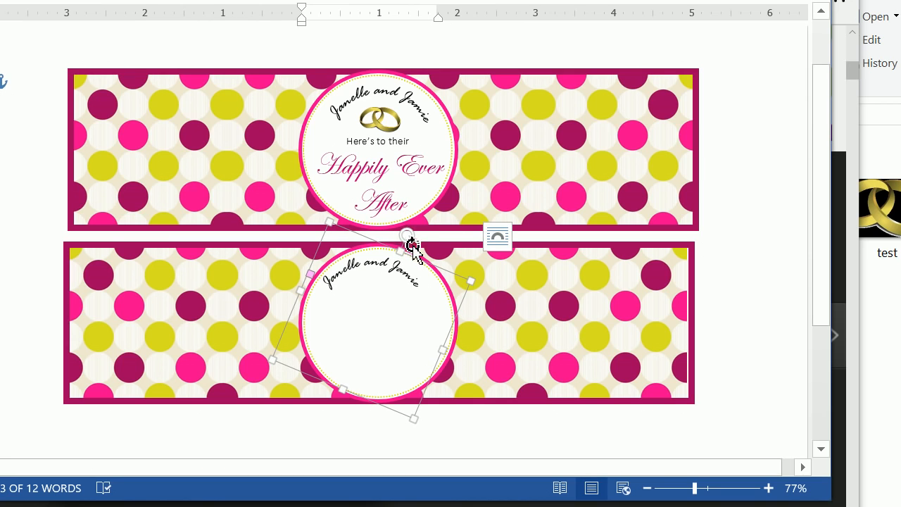
pyautogui.moveTo(410, 261); pyautogui.dragTo(423, 252)
pyautogui.click(522, 313)
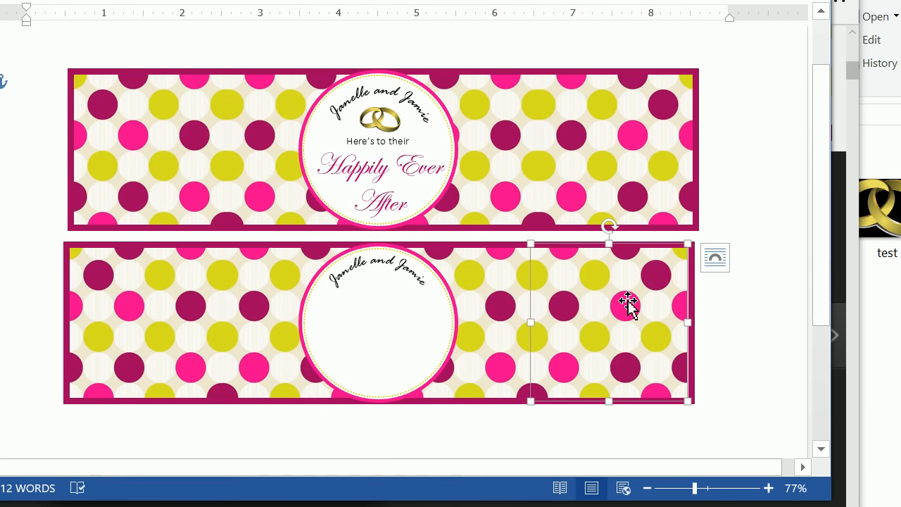
pyautogui.click(370, 300)
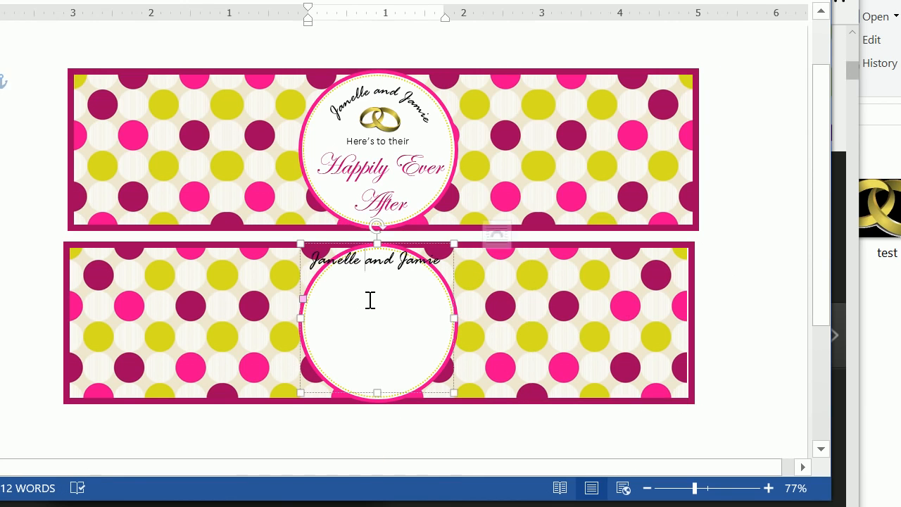
pyautogui.click(514, 294)
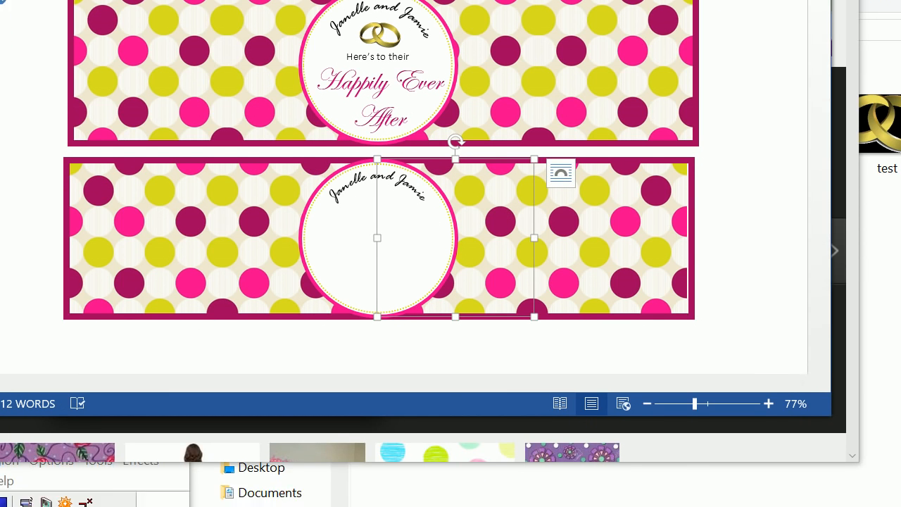
# Step: Switch to the web browser and try to search for "rings .png" from the address field
pyautogui.click(383, 445)
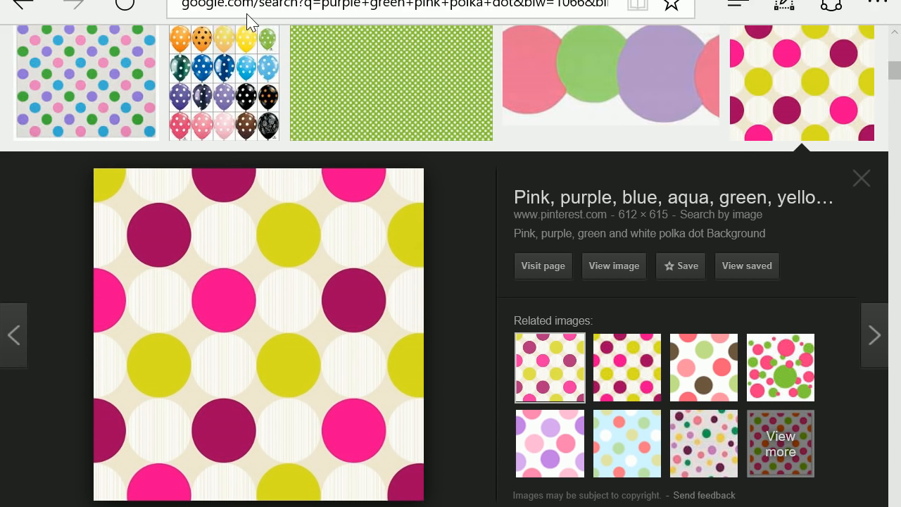
pyautogui.click(252, 67)
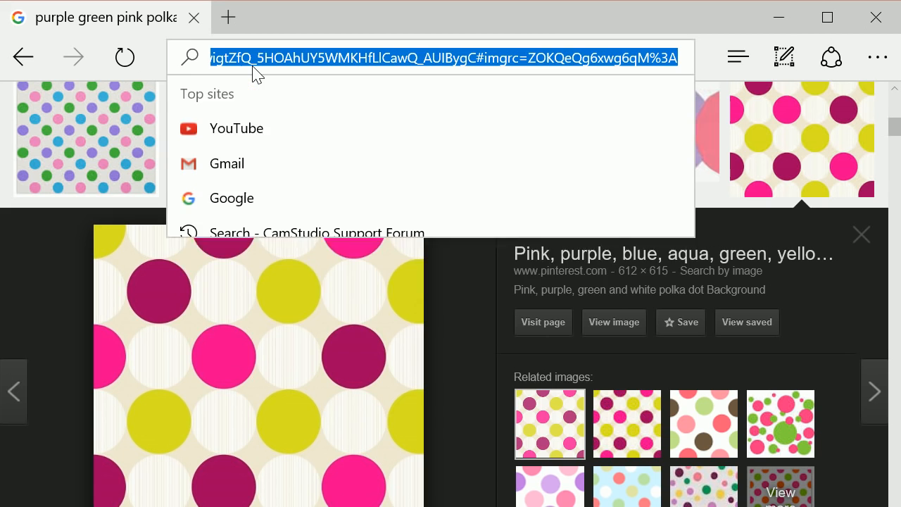
pyautogui.write('rwe')
pyautogui.press('BackSpace')
pyautogui.press('BackSpace')
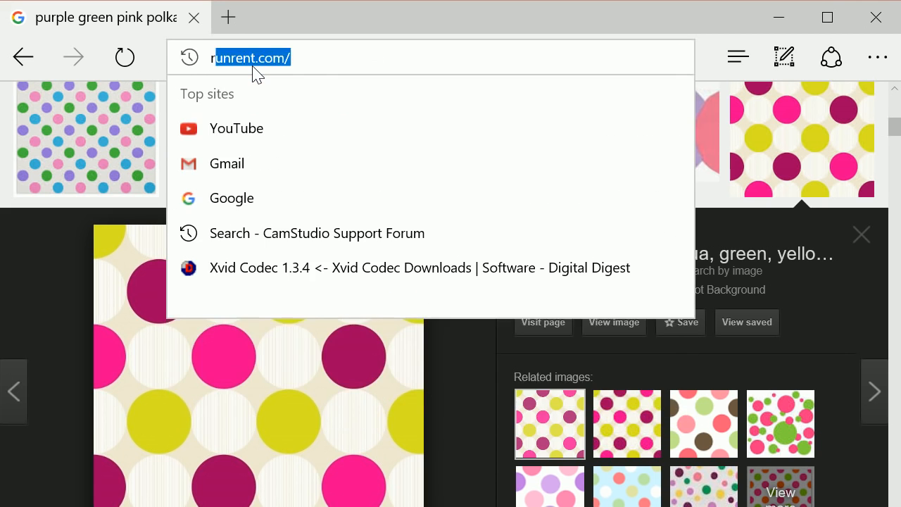
pyautogui.write('ings .pn')
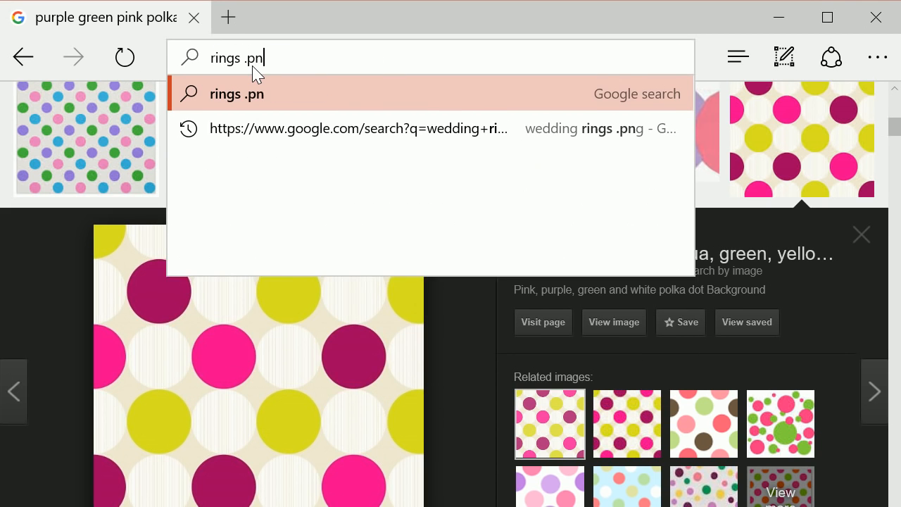
pyautogui.write('g')
pyautogui.press('Return')
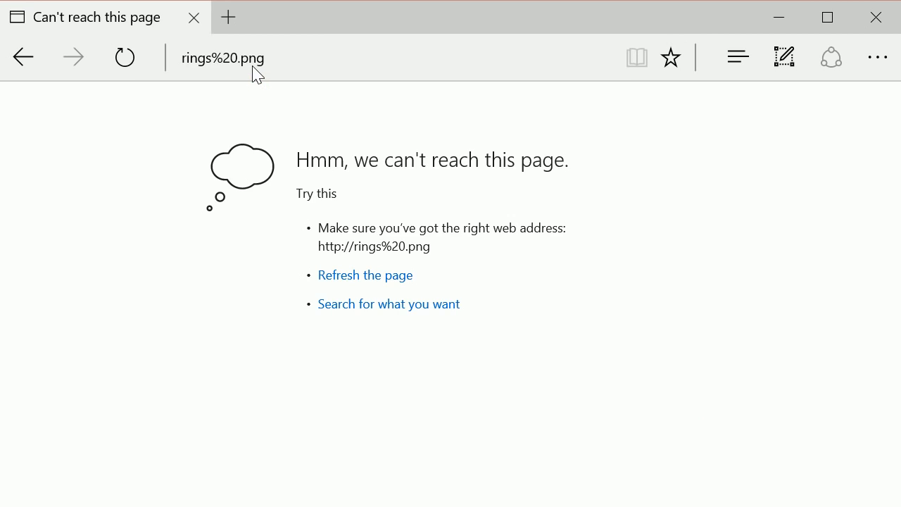
# Step: Open google.com in the browser, search for "rings .png" and show the image results
pyautogui.click(256, 75)
pyautogui.write('google.com/')
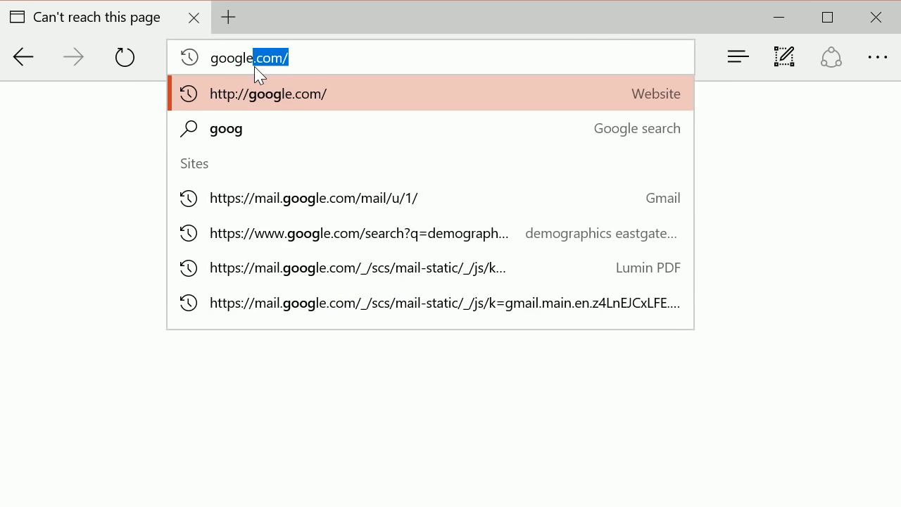
pyautogui.press('Return')
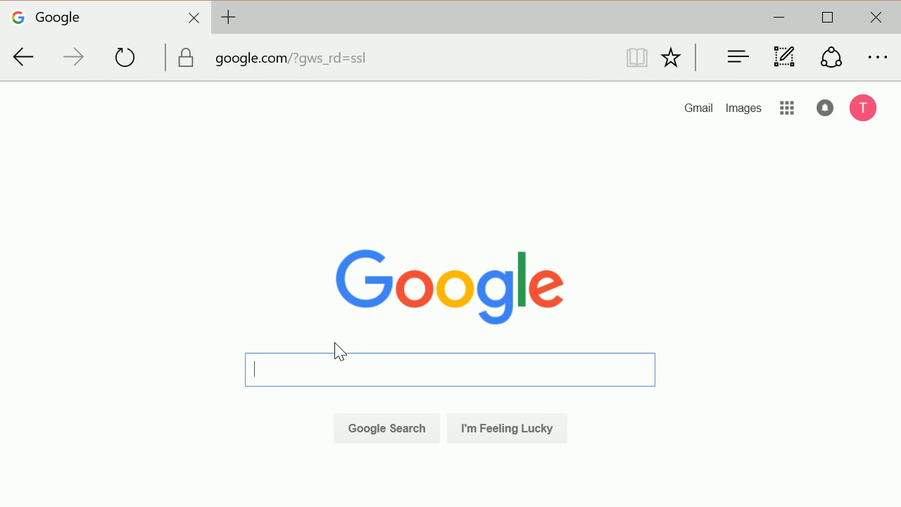
pyautogui.write('rings ')
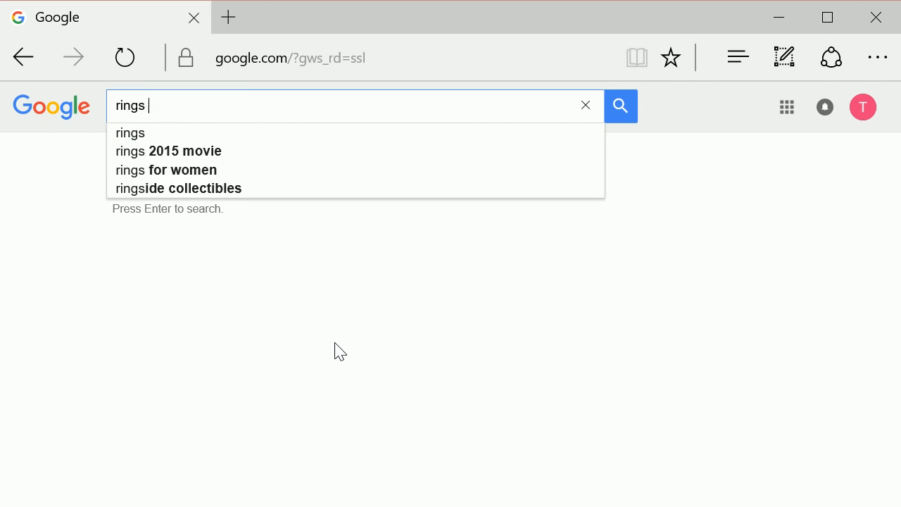
pyautogui.write('.png')
pyautogui.press('Return')
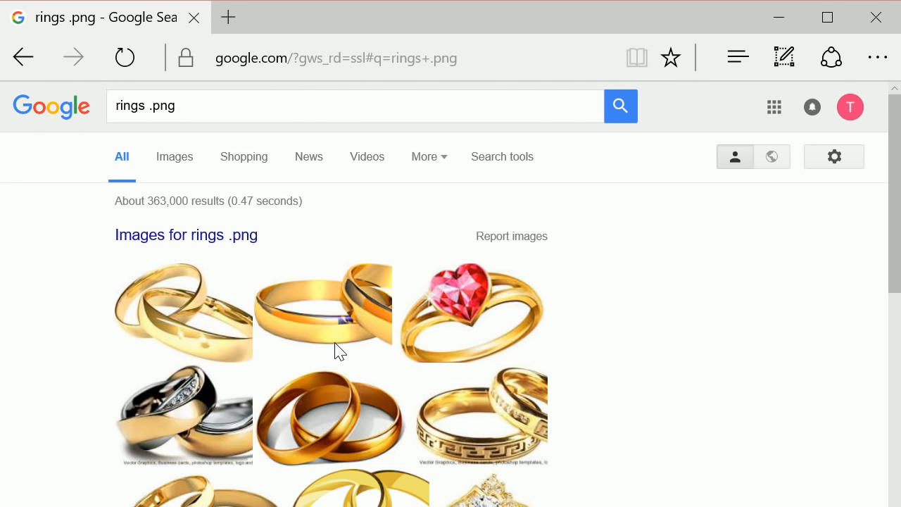
pyautogui.click(183, 155)
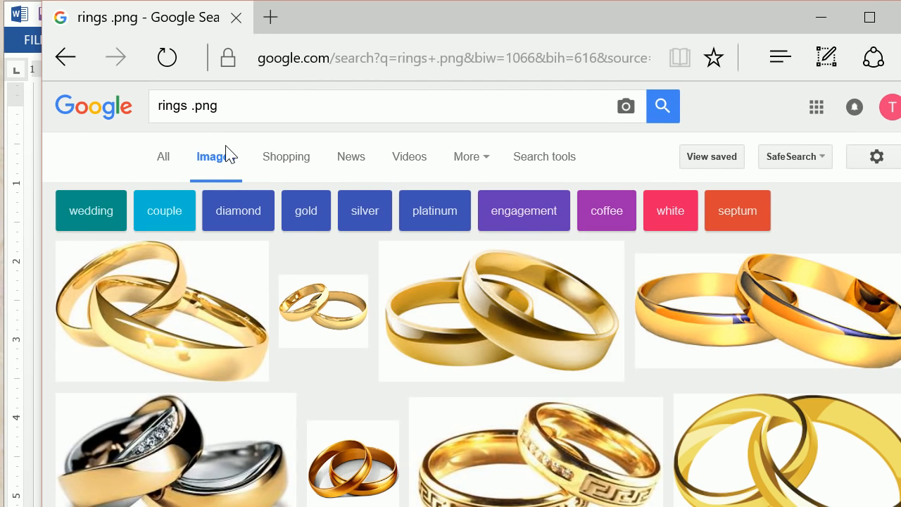
# Step: Open the preview of the 435 × 316 interlocked gold wedding rings image from clipartbest.com
pyautogui.scroll(-3, 291, 298)
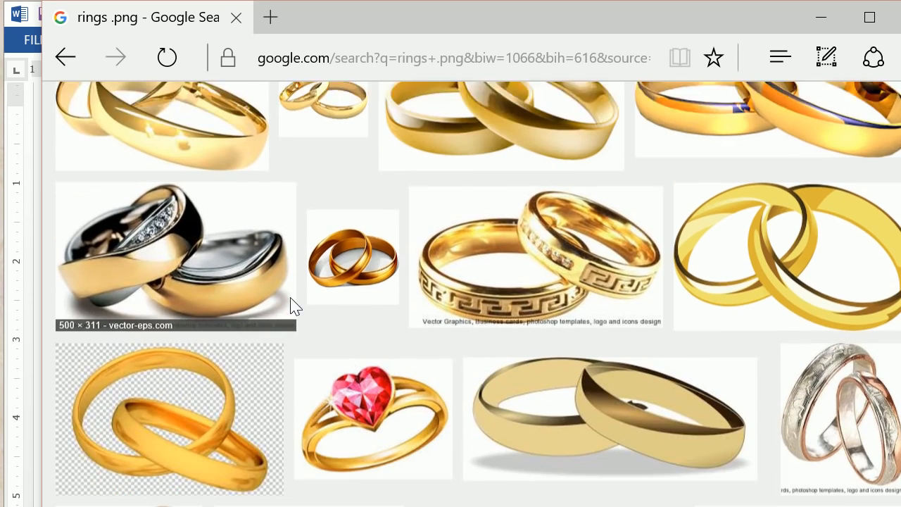
pyautogui.scroll(-1, 239, 345)
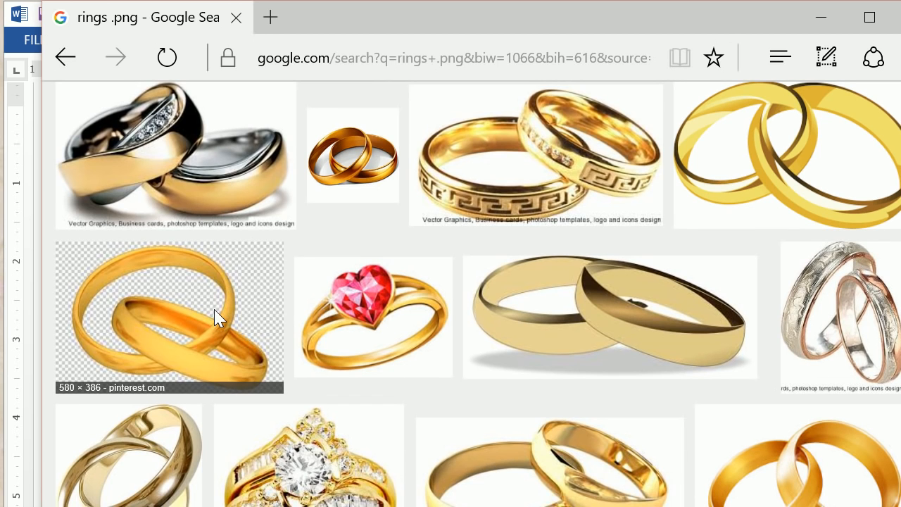
pyautogui.scroll(-3, 217, 317)
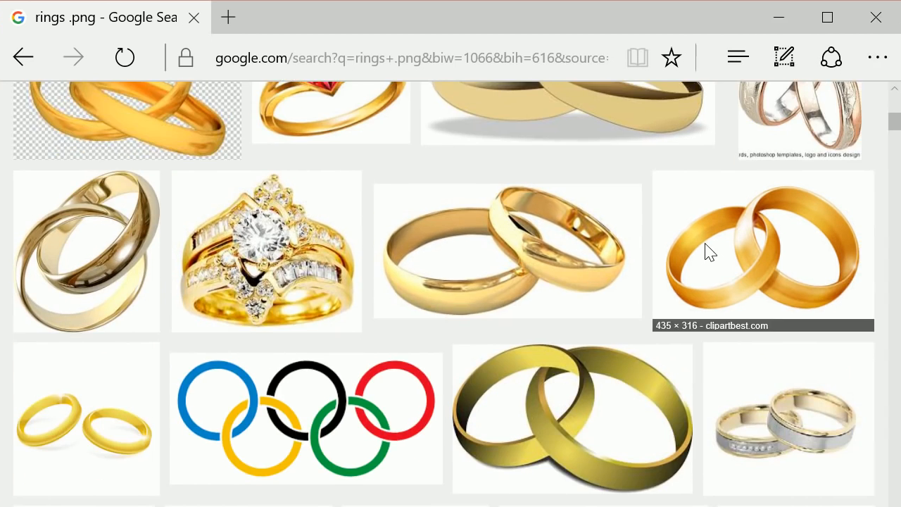
pyautogui.click(750, 251)
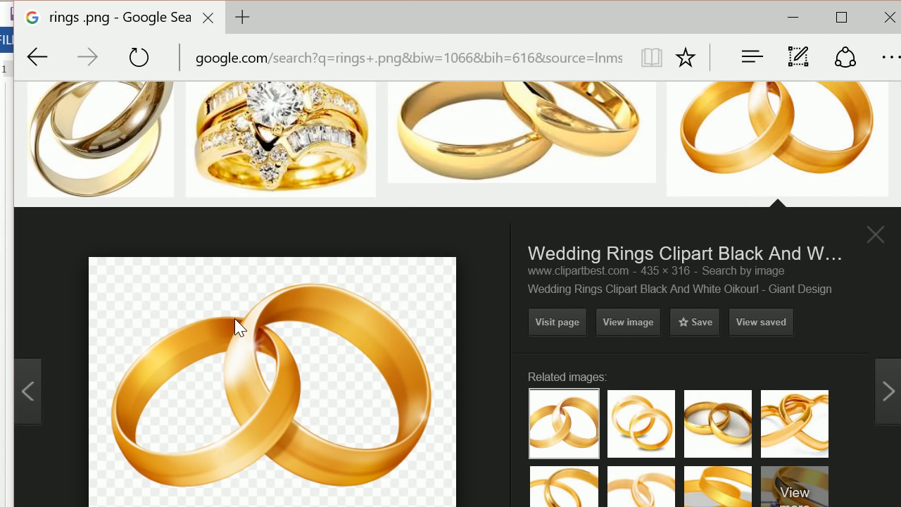
# Step: Save the previewed wedding rings picture as rings2 in the watertags folder on the desktop
pyautogui.rightClick(181, 322)
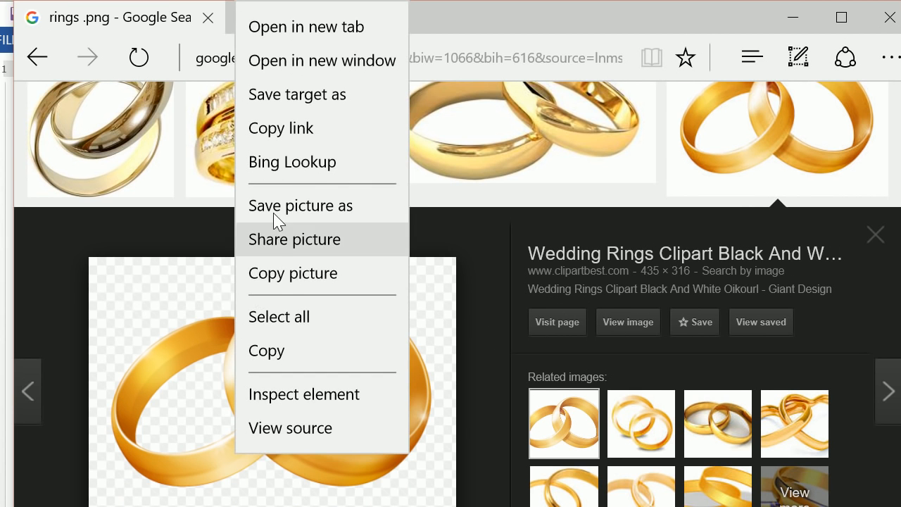
pyautogui.click(201, 295)
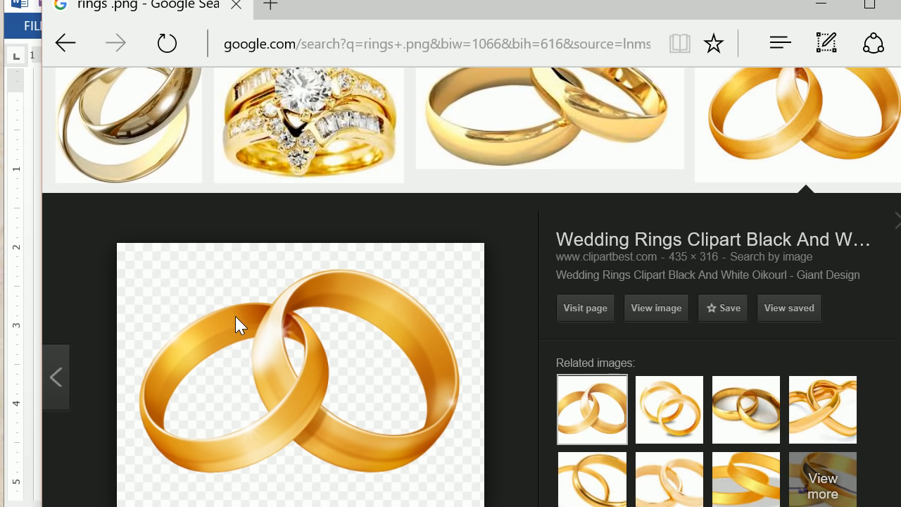
pyautogui.rightClick(235, 316)
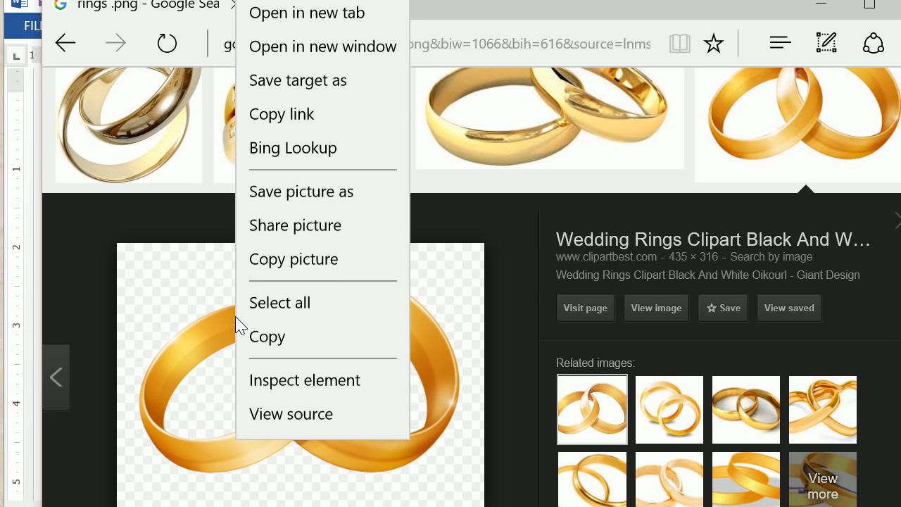
pyautogui.click(250, 203)
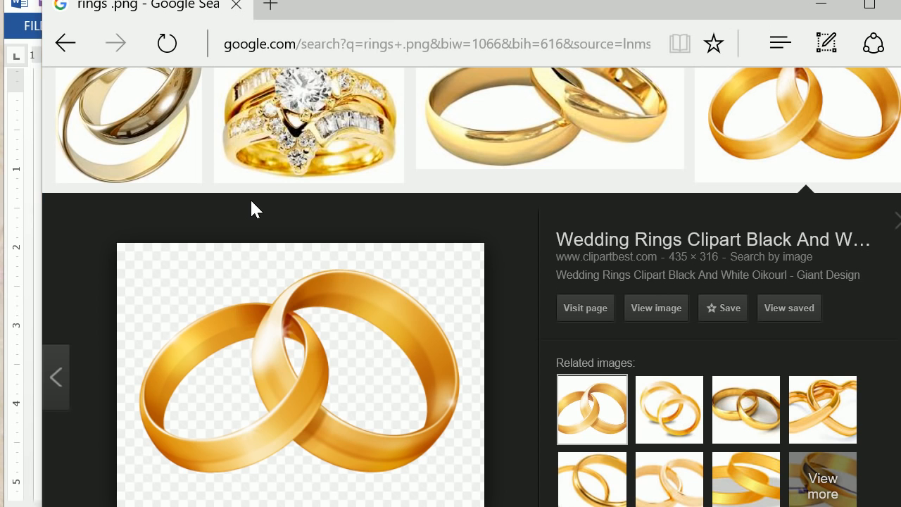
pyautogui.write('ri')
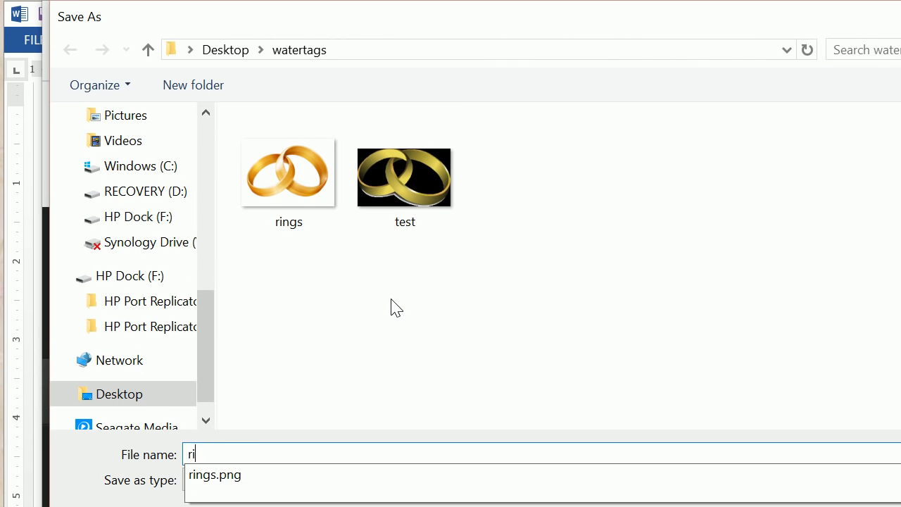
pyautogui.write('ngs2')
pyautogui.press('Return')
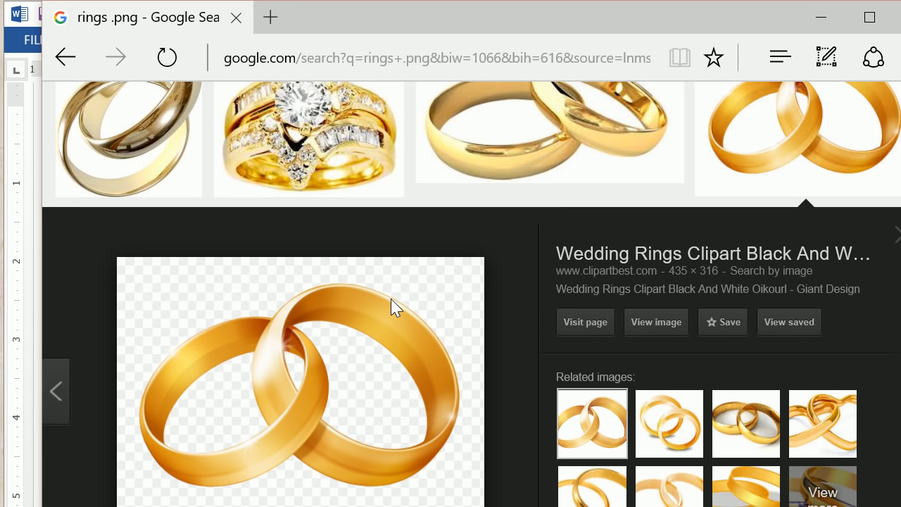
pyautogui.rightClick(392, 308)
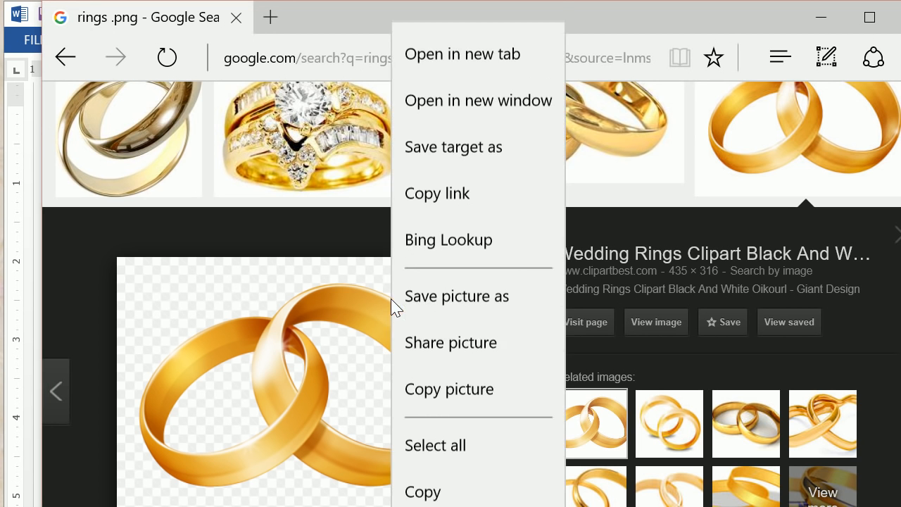
pyautogui.click(438, 279)
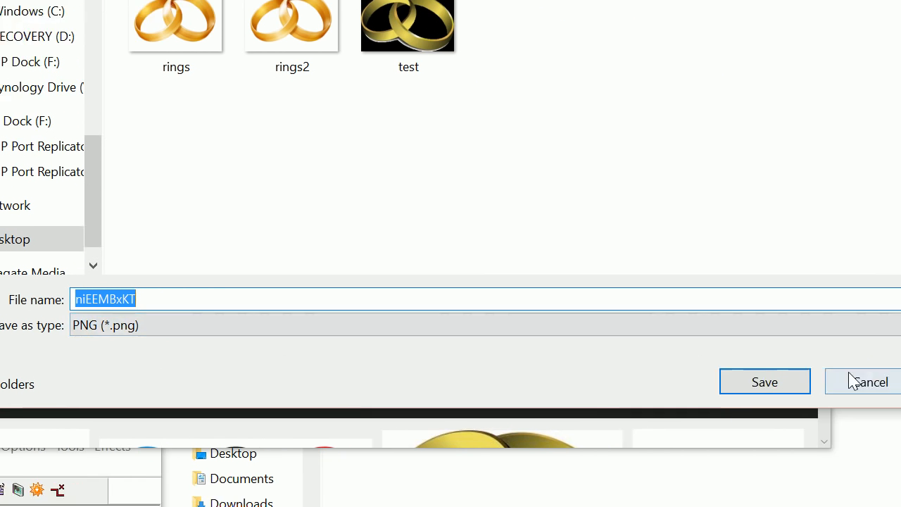
pyautogui.click(854, 381)
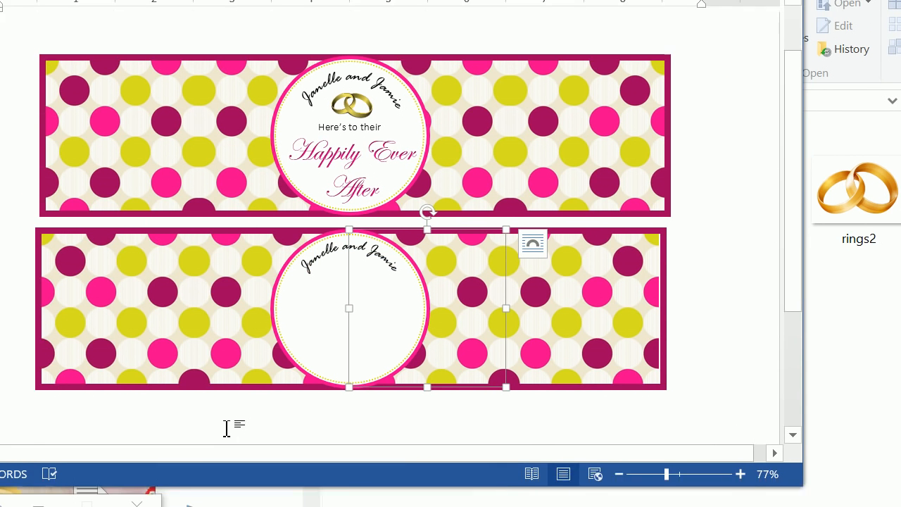
# Step: In the Word label document, insert the rings2 picture from the watertags folder and set its text wrapping to In Front of Text
pyautogui.click(168, 479)
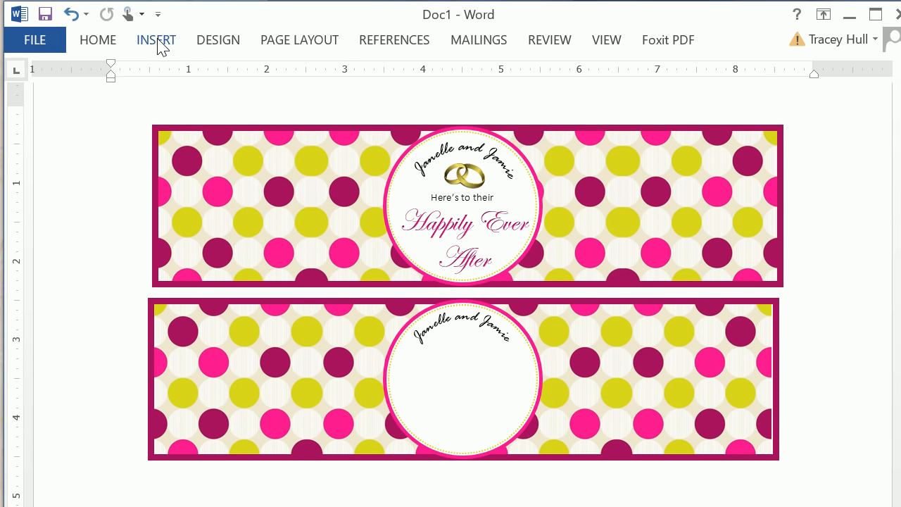
pyautogui.click(158, 43)
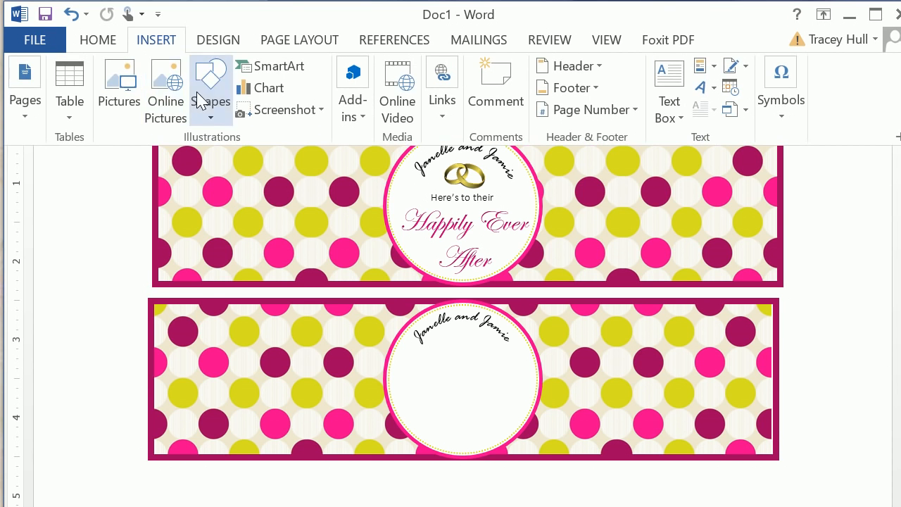
pyautogui.click(117, 79)
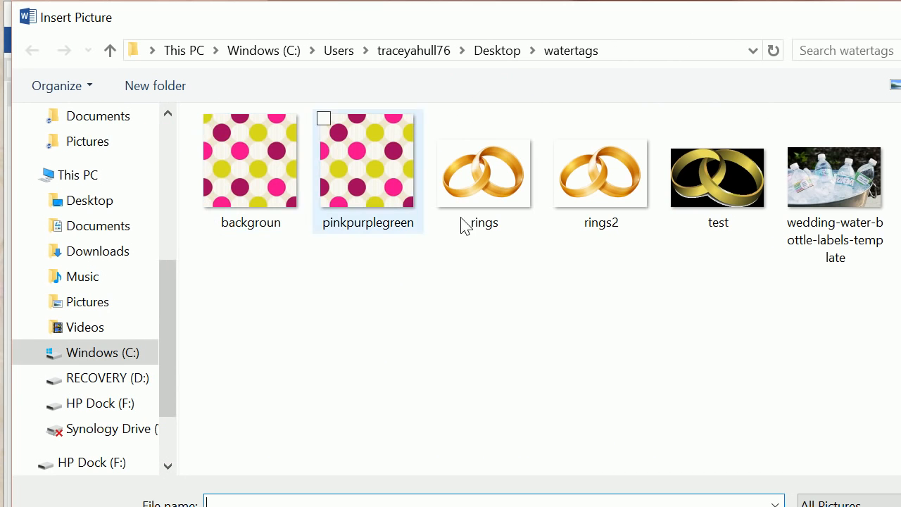
pyautogui.click(585, 217)
pyautogui.click(809, 506)
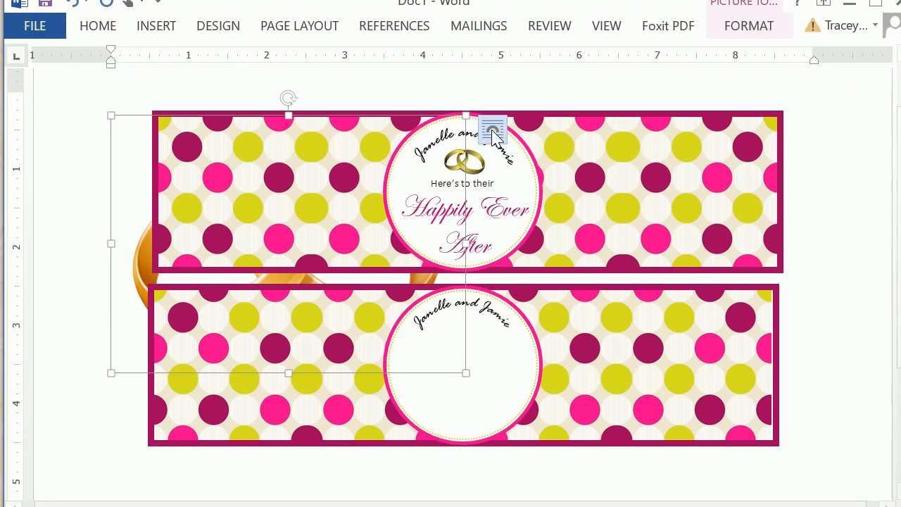
pyautogui.click(493, 131)
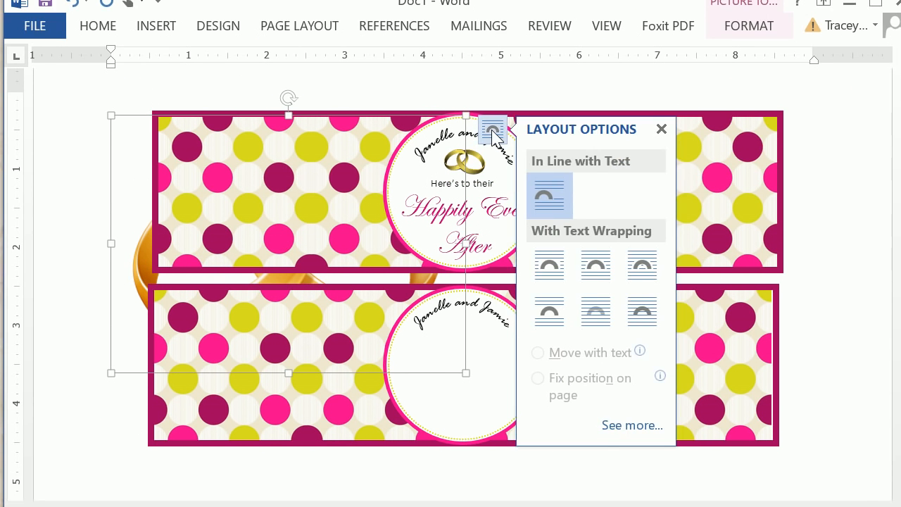
pyautogui.click(632, 316)
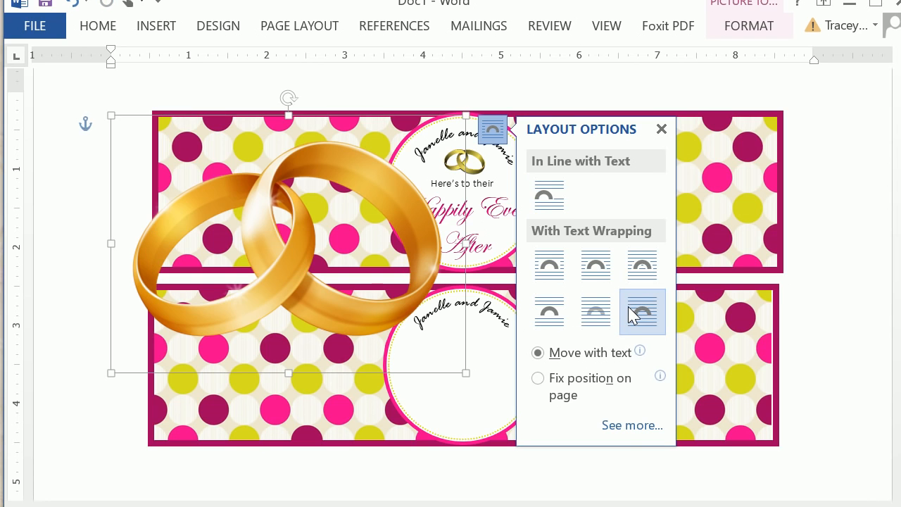
# Step: Shrink the rings picture, place it centred just below the arched names in the lower label's circle, and deselect it
pyautogui.moveTo(463, 377); pyautogui.dragTo(197, 175)
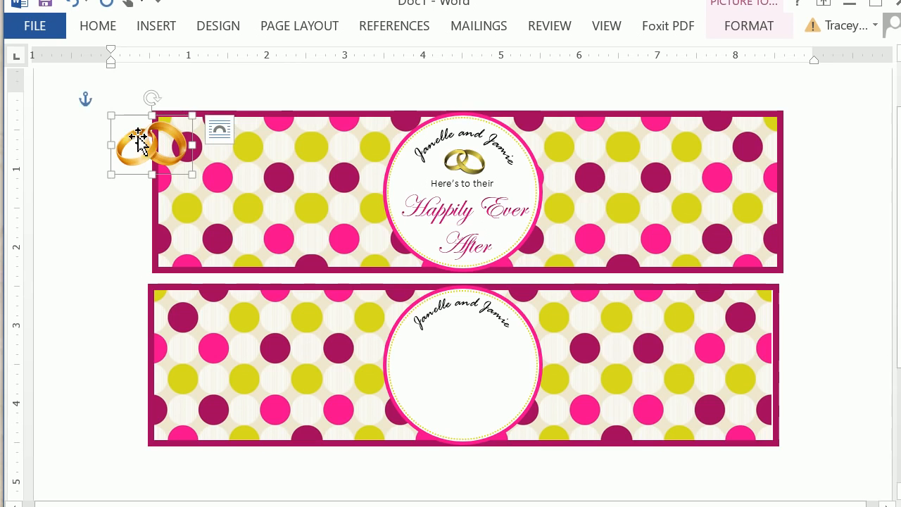
pyautogui.moveTo(141, 141); pyautogui.dragTo(486, 357)
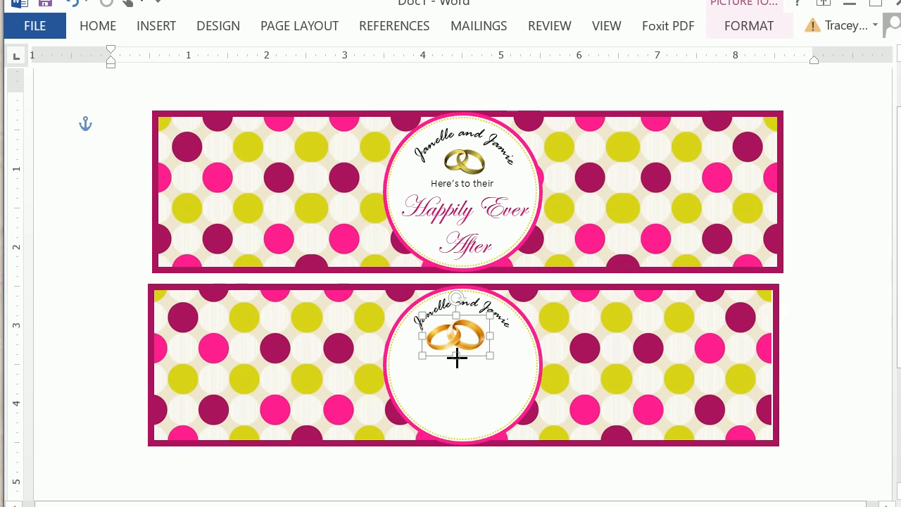
pyautogui.moveTo(458, 357)
pyautogui.mouseDown()
pyautogui.moveTo(611, 350)
pyautogui.moveTo(459, 347)
pyautogui.mouseUp()
pyautogui.click(492, 391)
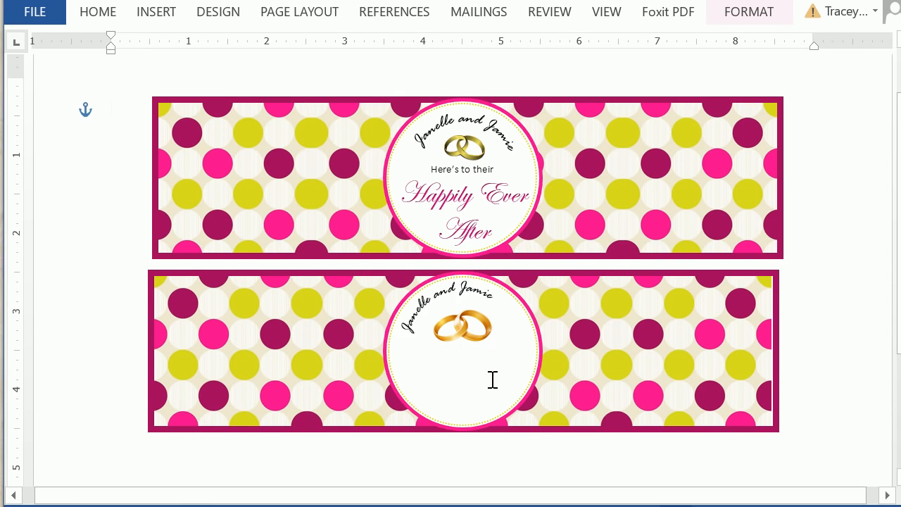
# Step: Draw a text box below the rings in the lower label's circle and enter "Here's to their" and "Happily Ever After" on separate lines
pyautogui.click(622, 381)
pyautogui.click(149, 40)
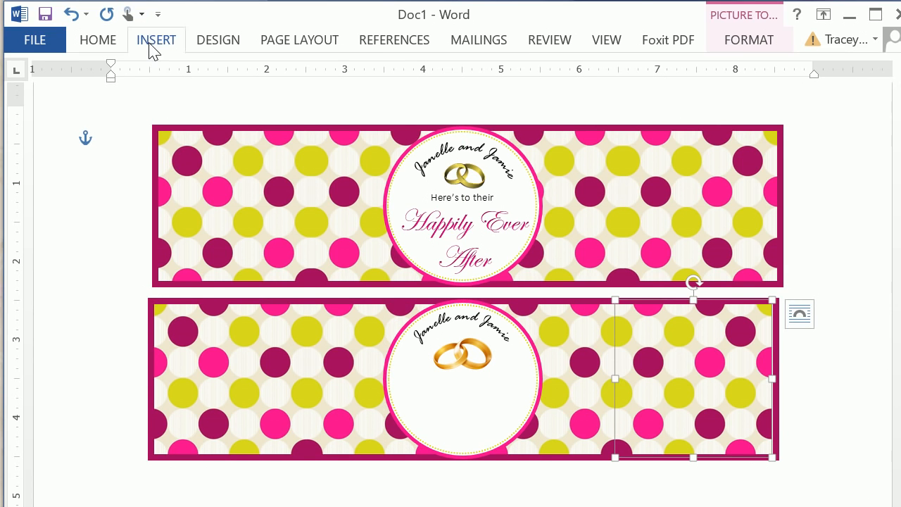
pyautogui.click(669, 92)
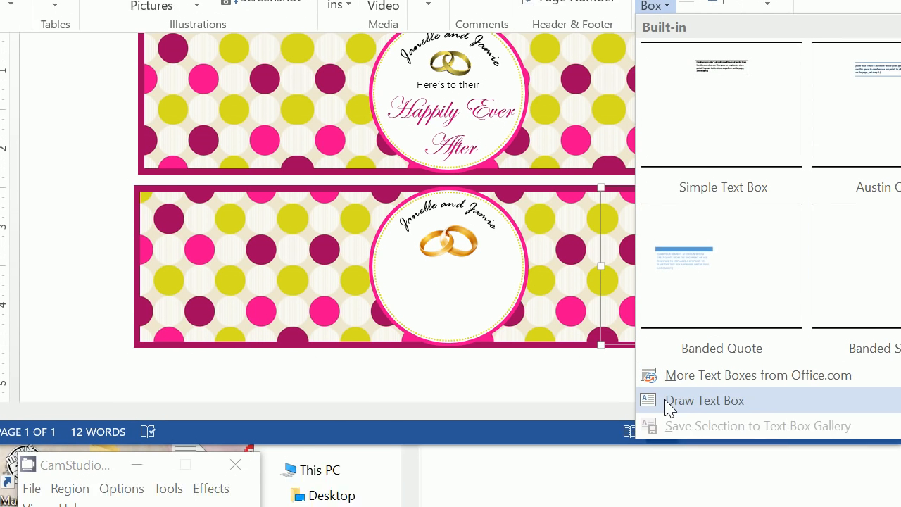
pyautogui.click(669, 400)
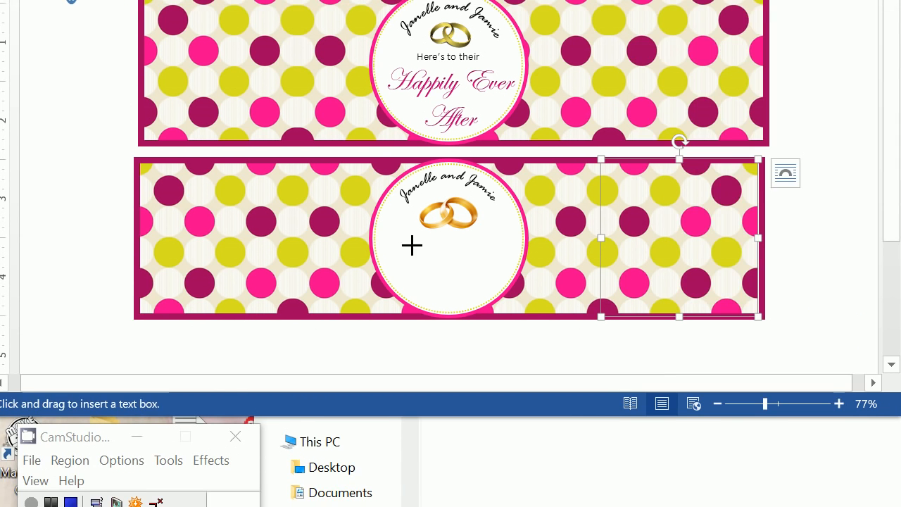
pyautogui.moveTo(402, 264); pyautogui.dragTo(426, 343)
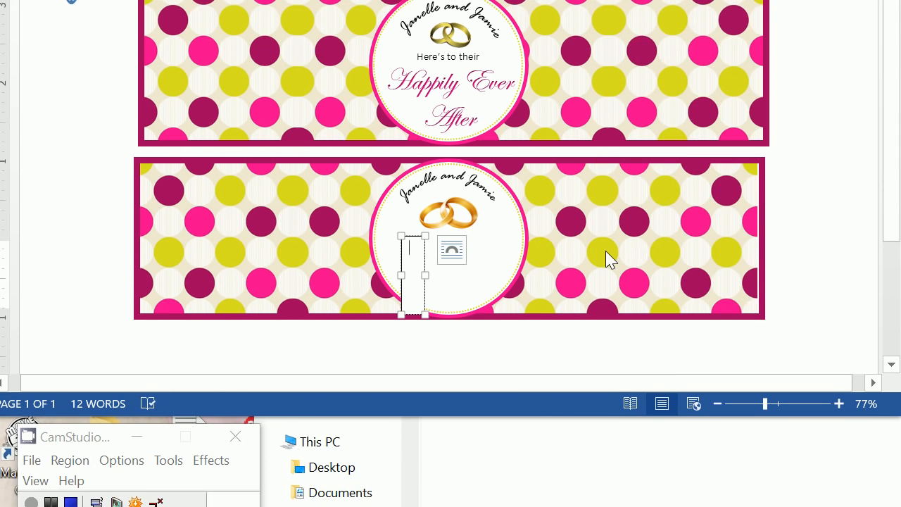
pyautogui.moveTo(424, 275); pyautogui.dragTo(531, 275)
pyautogui.write('Here’s to their')
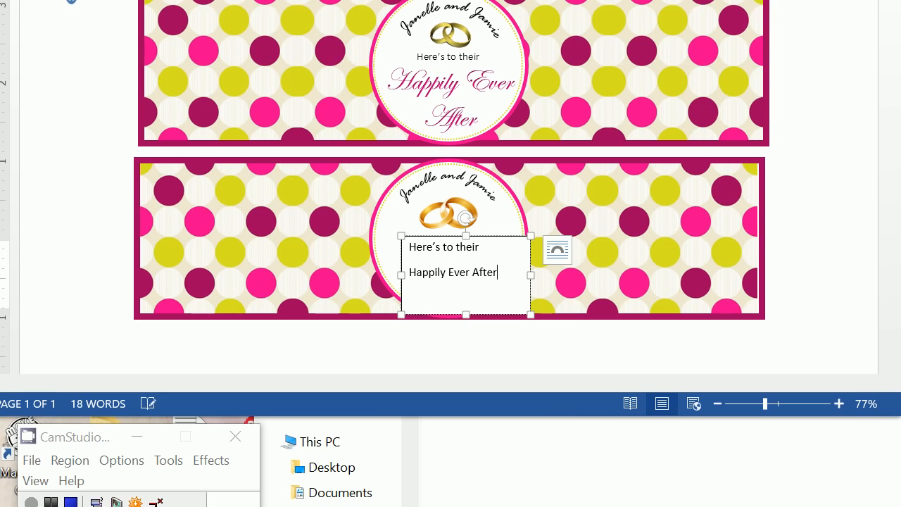
# Step: Remove the fill and the outline from the new text box in the lower label
pyautogui.click(503, 242)
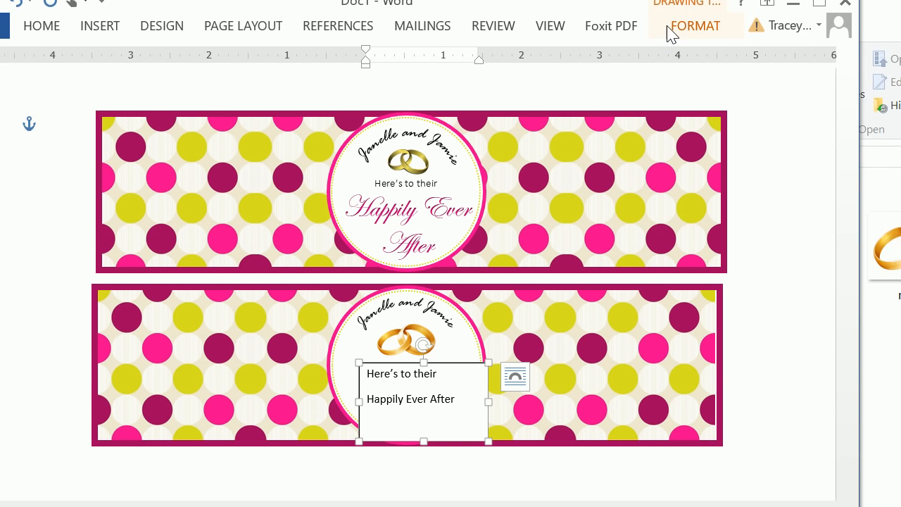
pyautogui.click(667, 28)
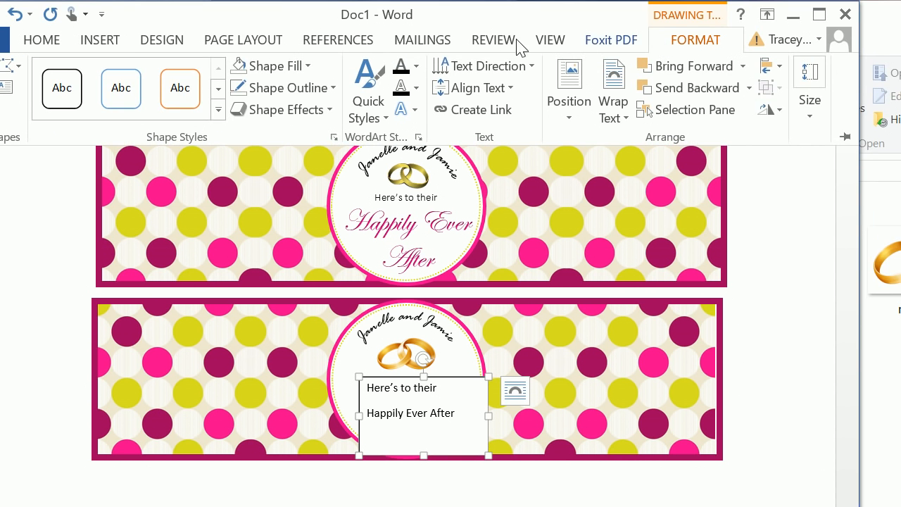
pyautogui.click(285, 71)
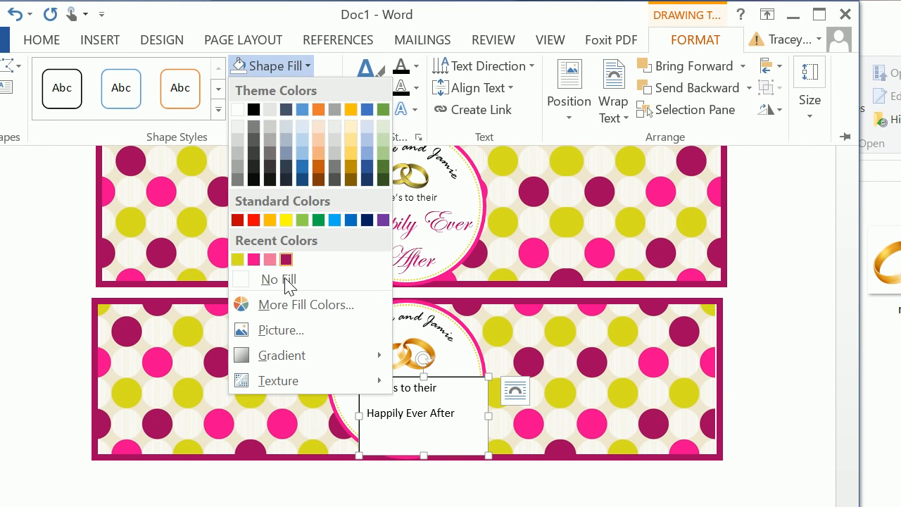
pyautogui.click(286, 280)
pyautogui.click(278, 88)
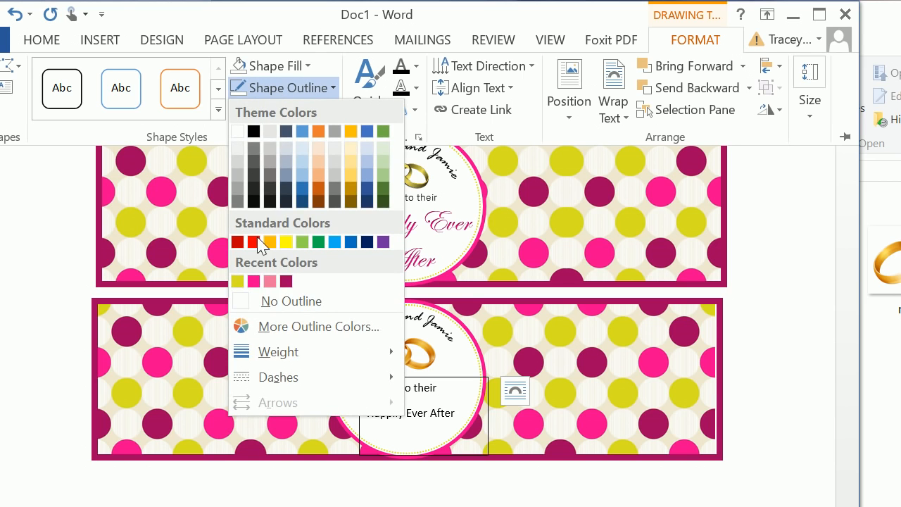
pyautogui.click(259, 305)
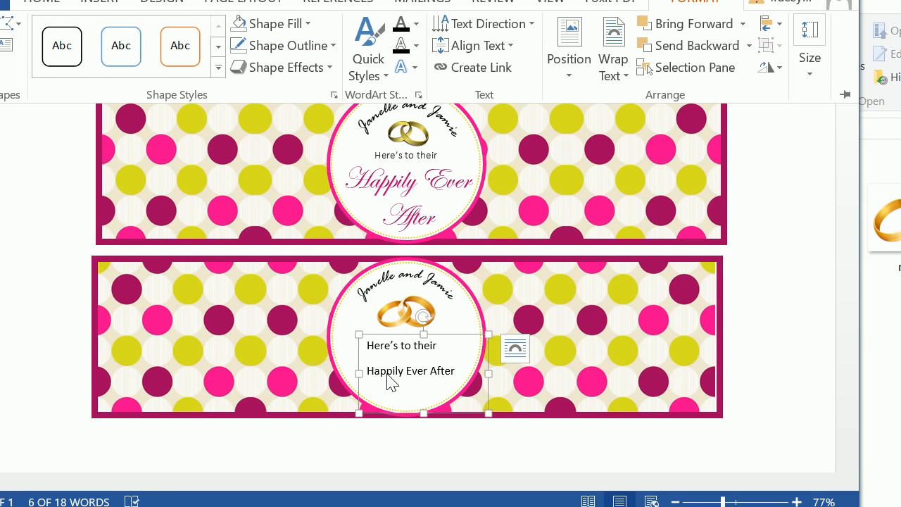
# Step: Centre both lines of text in the lower label's text box and shift the box slightly left to centre it in the circle
pyautogui.click(428, 351)
pyautogui.moveTo(439, 346); pyautogui.dragTo(366, 344)
pyautogui.click(449, 369)
pyautogui.moveTo(447, 366); pyautogui.dragTo(343, 346)
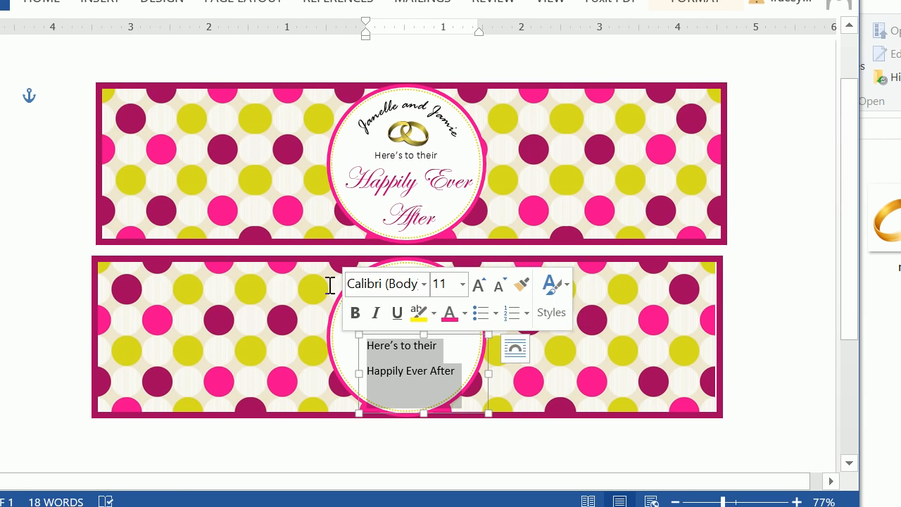
pyautogui.click(43, 2)
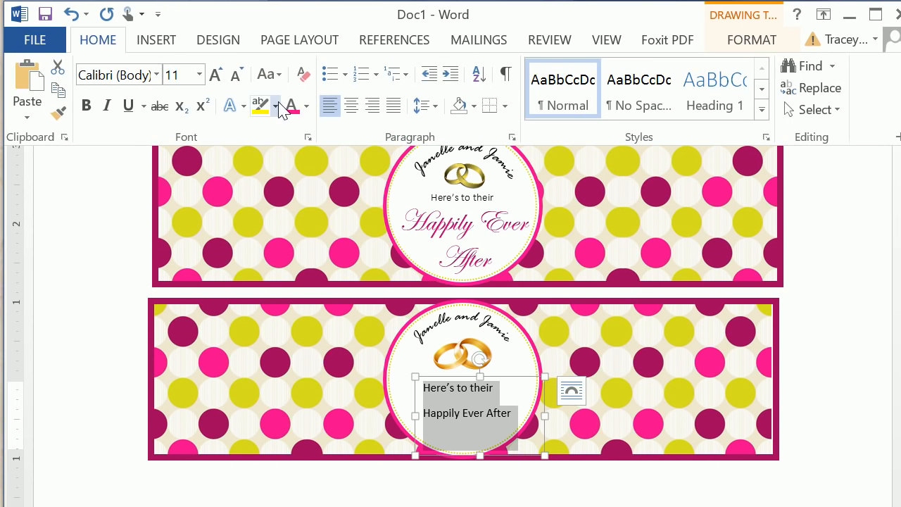
pyautogui.click(351, 106)
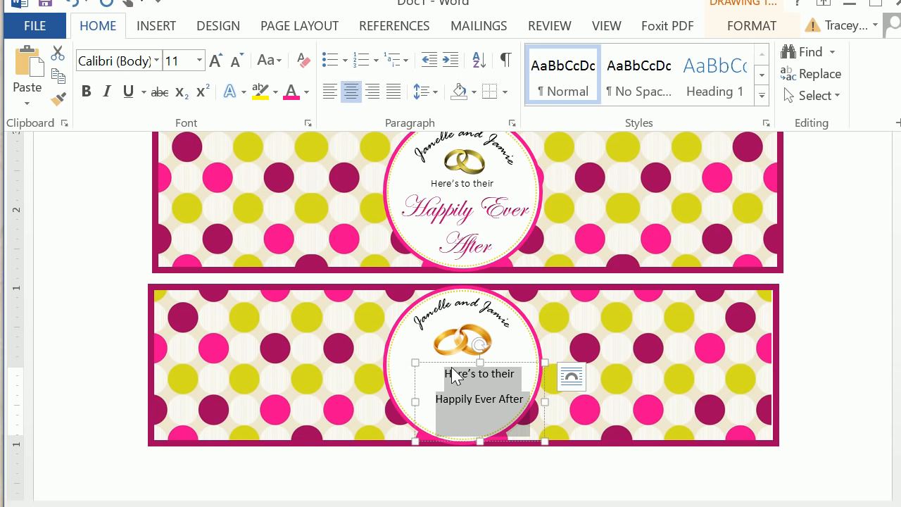
pyautogui.moveTo(428, 363); pyautogui.dragTo(412, 362)
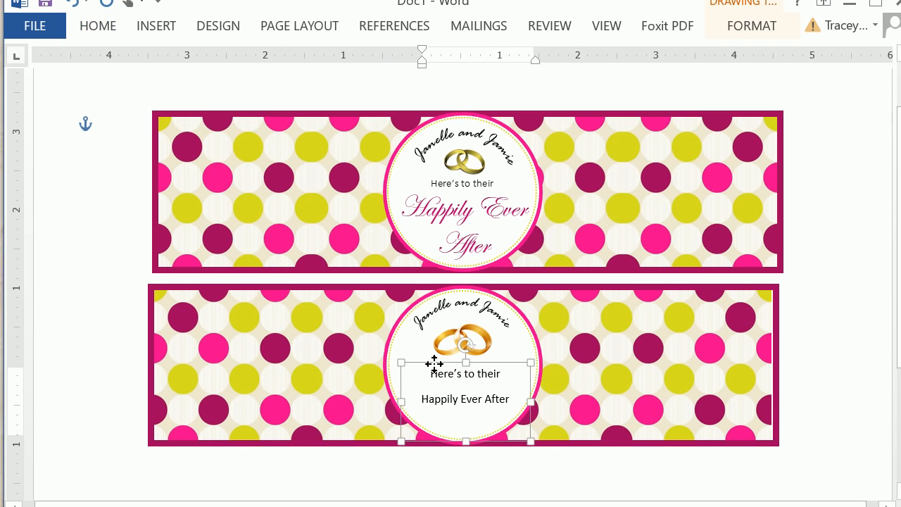
# Step: Set the font of "Here's to their" in the lower label to Calibri Light
pyautogui.moveTo(498, 373); pyautogui.dragTo(406, 374)
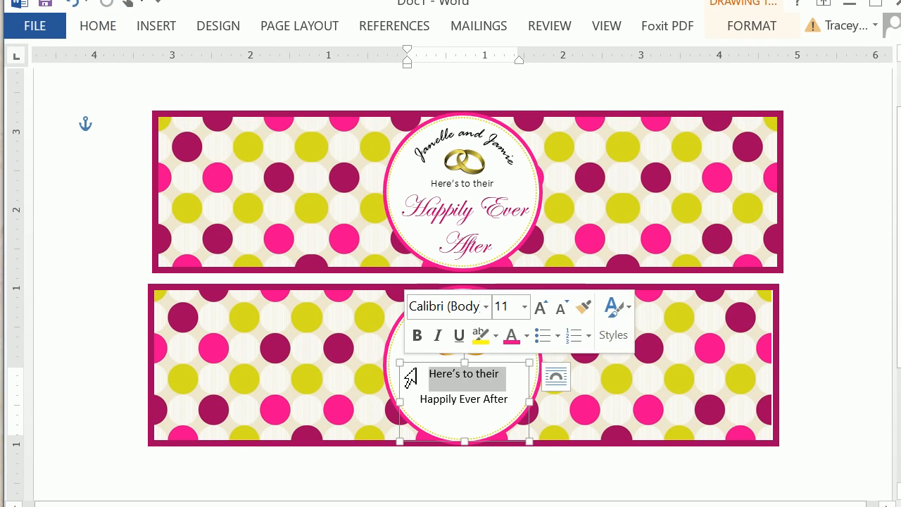
pyautogui.click(103, 32)
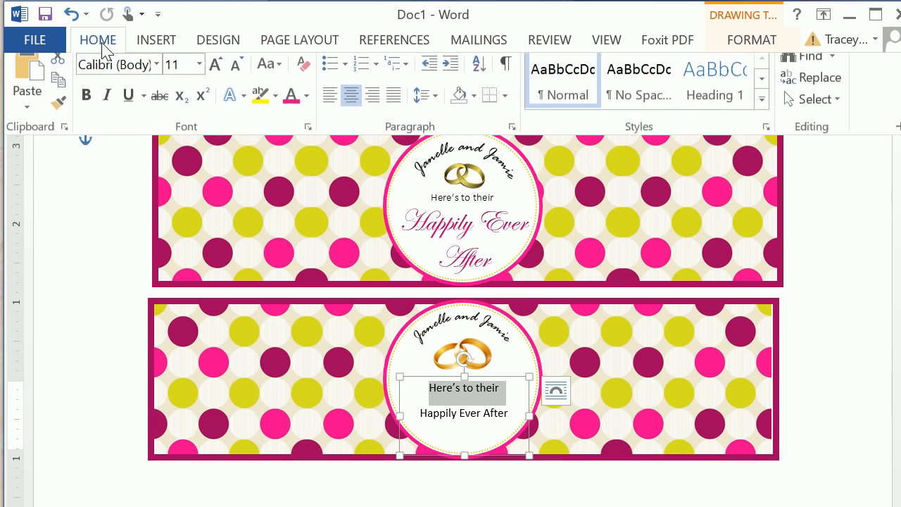
pyautogui.click(118, 75)
pyautogui.click(157, 75)
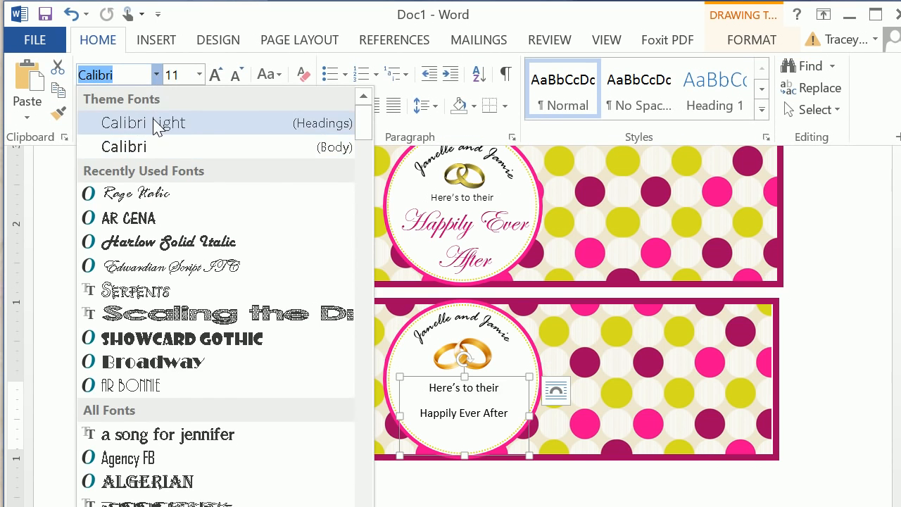
pyautogui.click(156, 123)
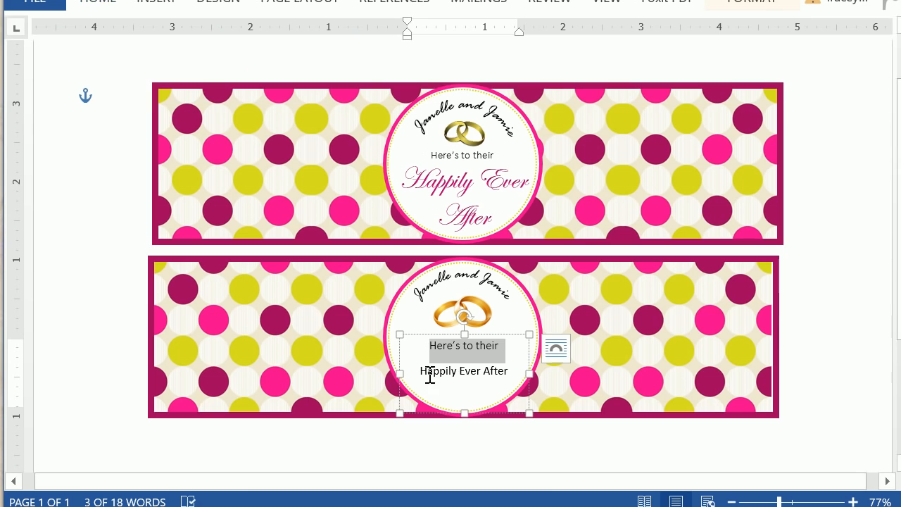
# Step: Format "Happily Ever After" in the lower label in Edwardian Script ITC at size 28
pyautogui.moveTo(423, 413); pyautogui.dragTo(502, 421)
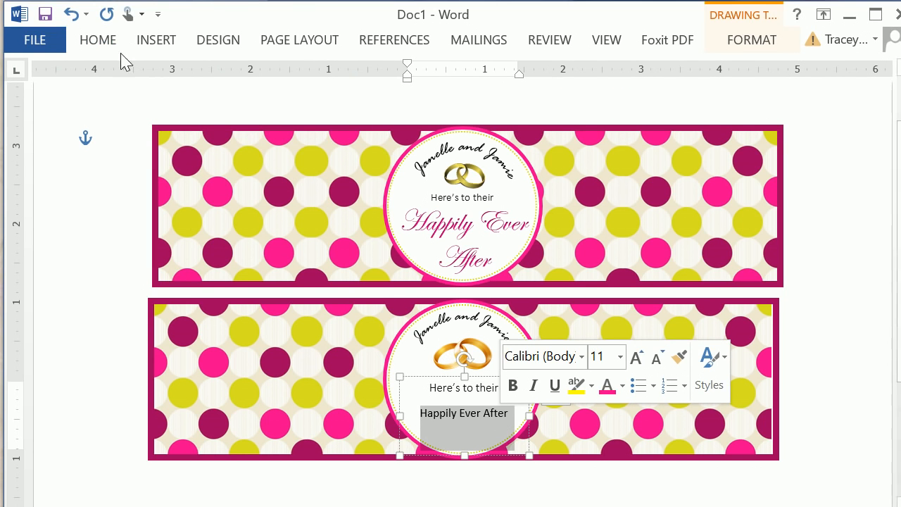
pyautogui.click(105, 40)
pyautogui.click(156, 75)
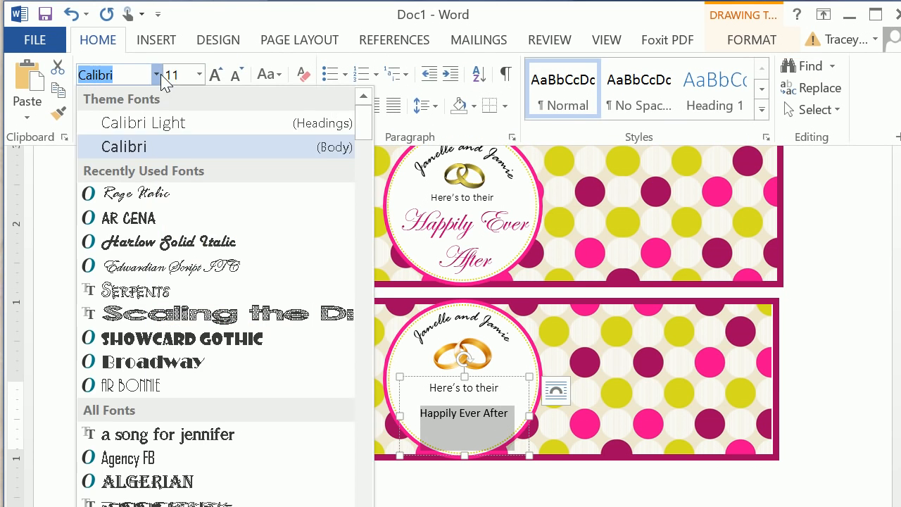
pyautogui.click(153, 267)
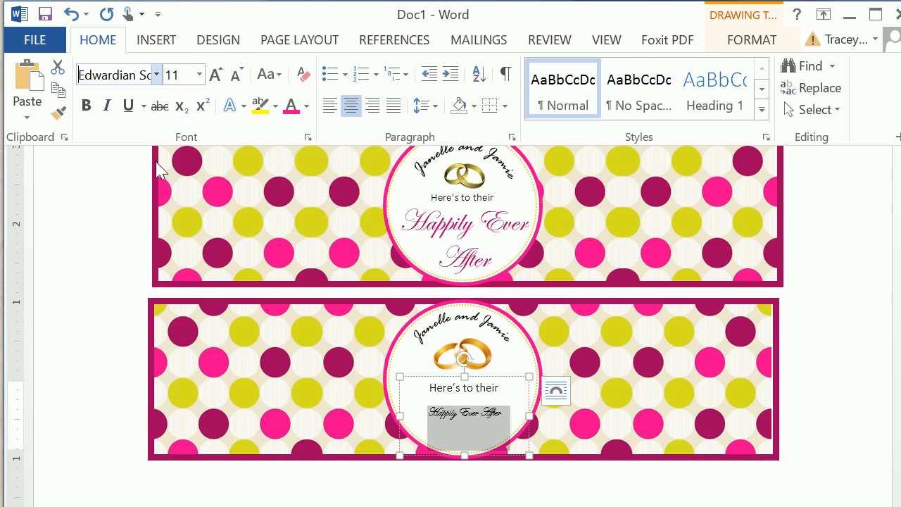
pyautogui.click(199, 75)
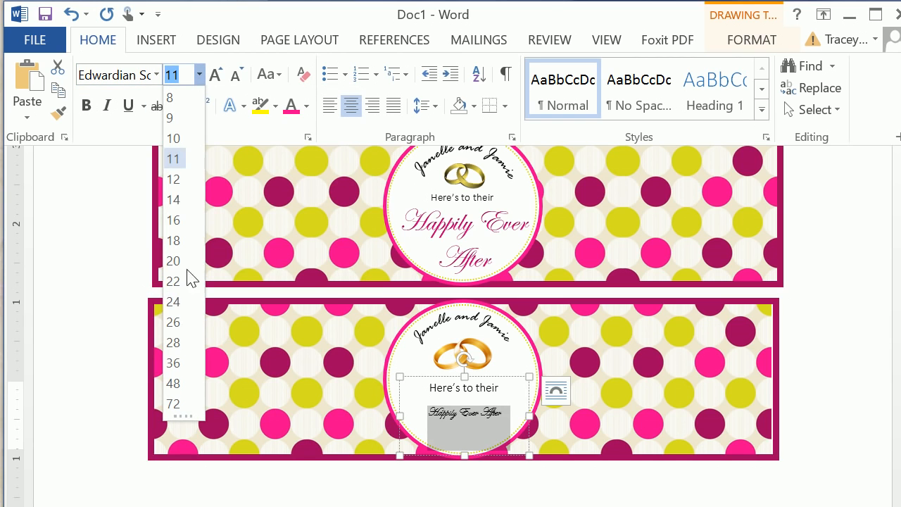
pyautogui.click(173, 343)
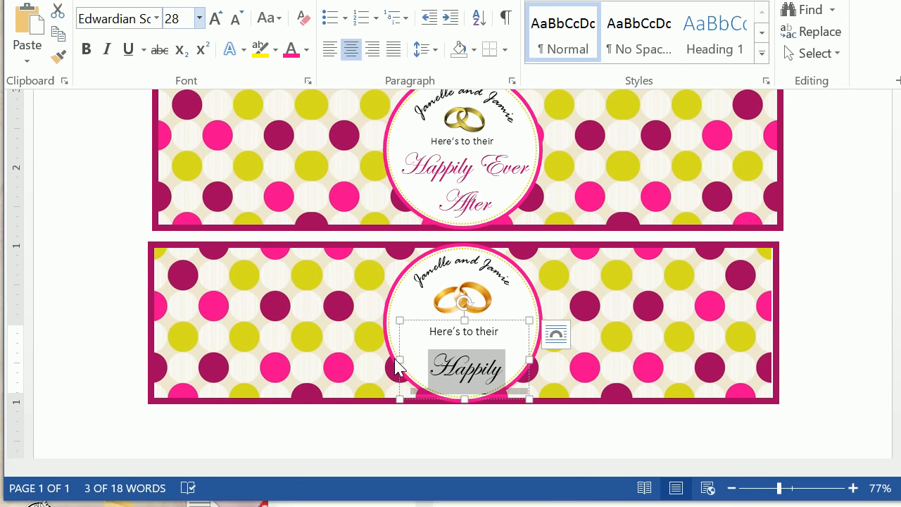
# Step: Enlarge the text box to about the circle's width, raise it toward the rings and lengthen it to fit the whole phrase
pyautogui.moveTo(399, 360); pyautogui.dragTo(376, 358)
pyautogui.moveTo(480, 327); pyautogui.dragTo(491, 311)
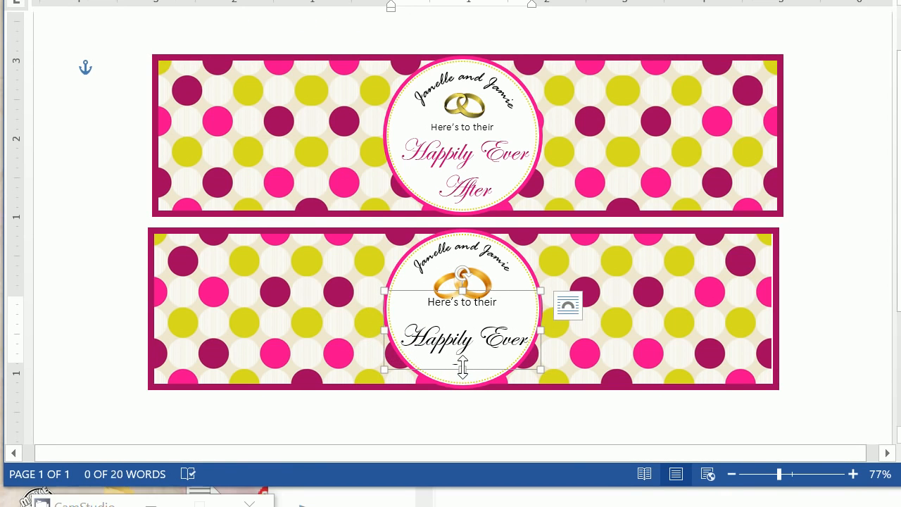
pyautogui.moveTo(462, 366); pyautogui.dragTo(462, 394)
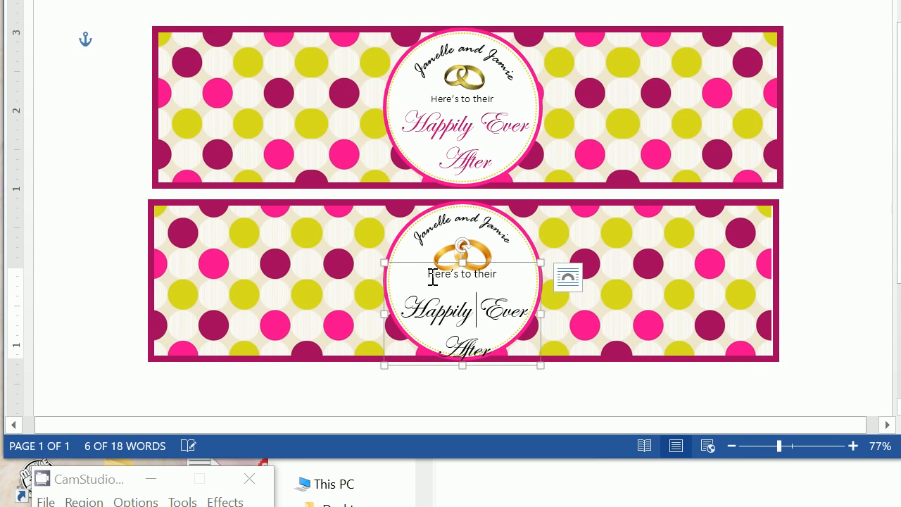
# Step: Set all text in the lower label's text box to 0 pt spacing after paragraphs and single line spacing
pyautogui.moveTo(432, 278); pyautogui.dragTo(524, 369)
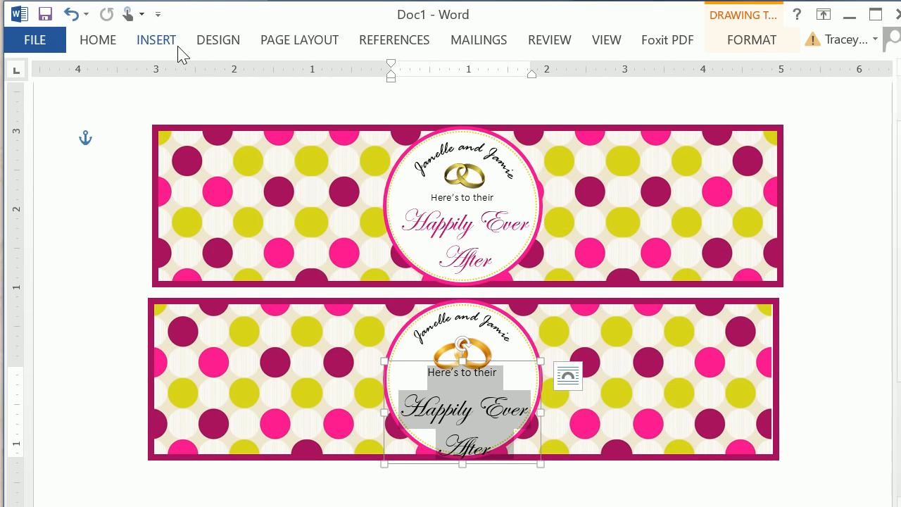
pyautogui.click(87, 40)
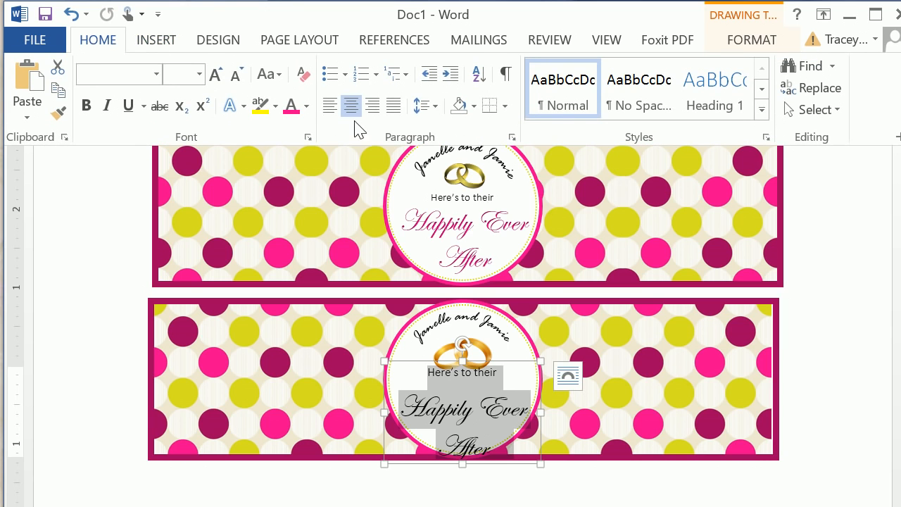
pyautogui.click(424, 107)
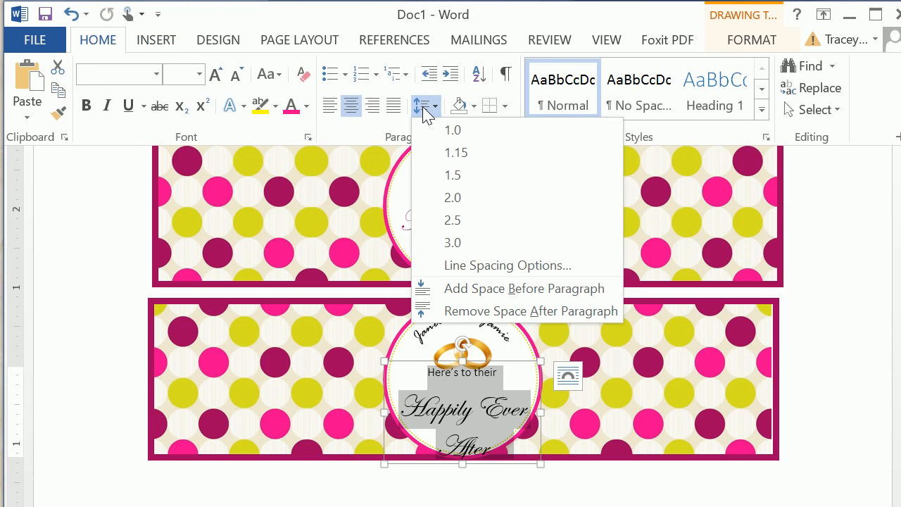
pyautogui.click(454, 266)
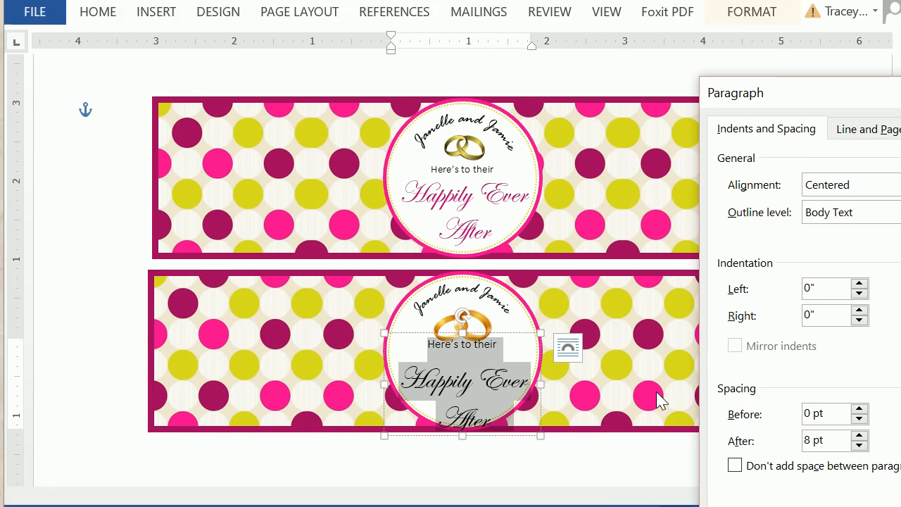
pyautogui.click(859, 447)
pyautogui.click(859, 447)
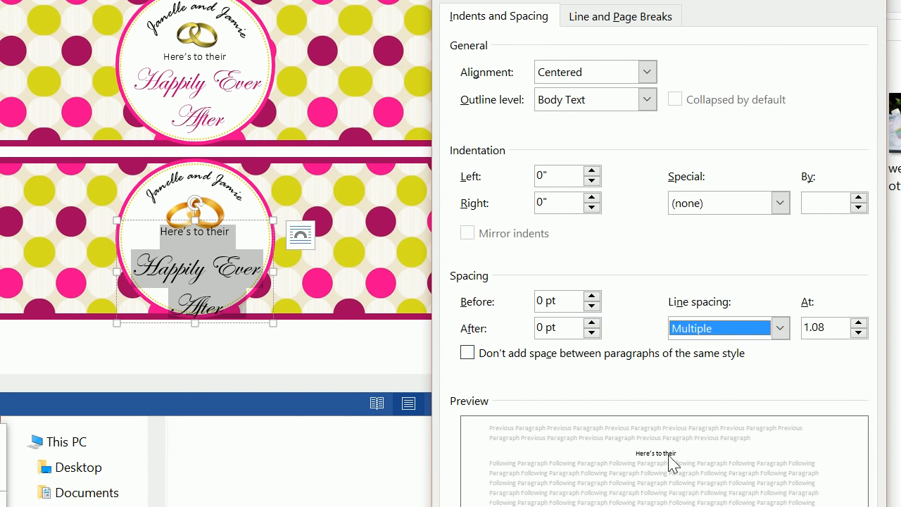
pyautogui.click(800, 359)
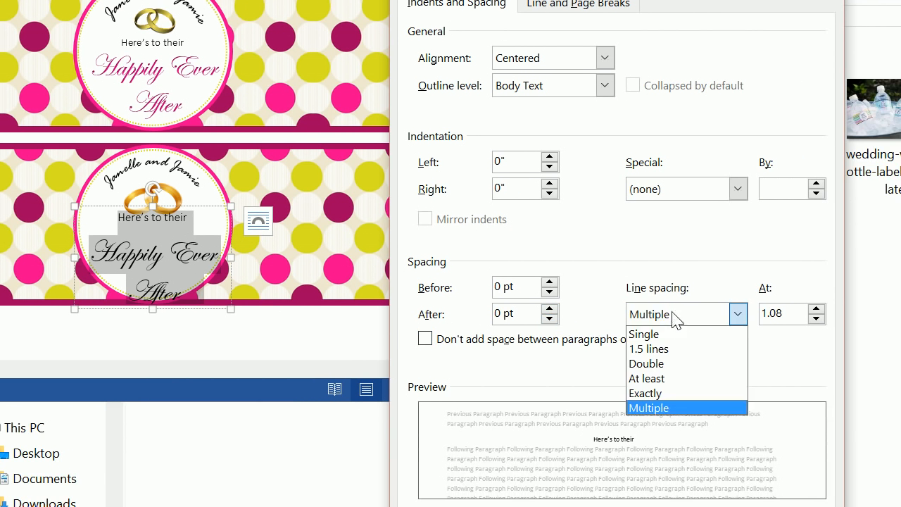
pyautogui.click(669, 335)
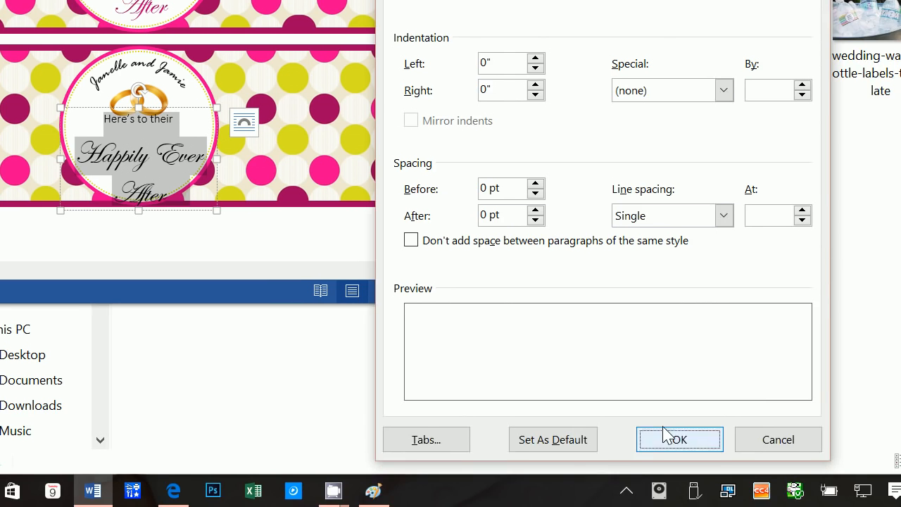
pyautogui.click(675, 439)
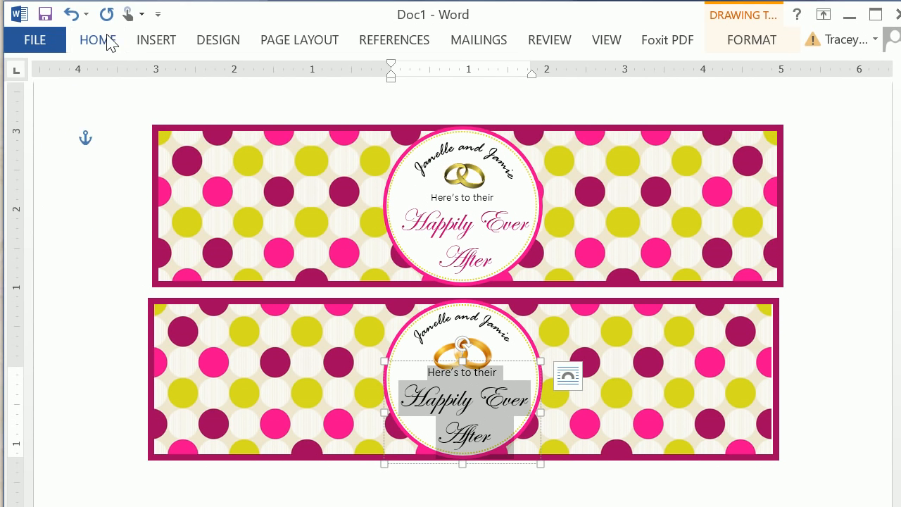
# Step: Review the paragraph spacing settings of the selected text, close them and place the cursor in "Happily"
pyautogui.click(108, 40)
pyautogui.click(425, 105)
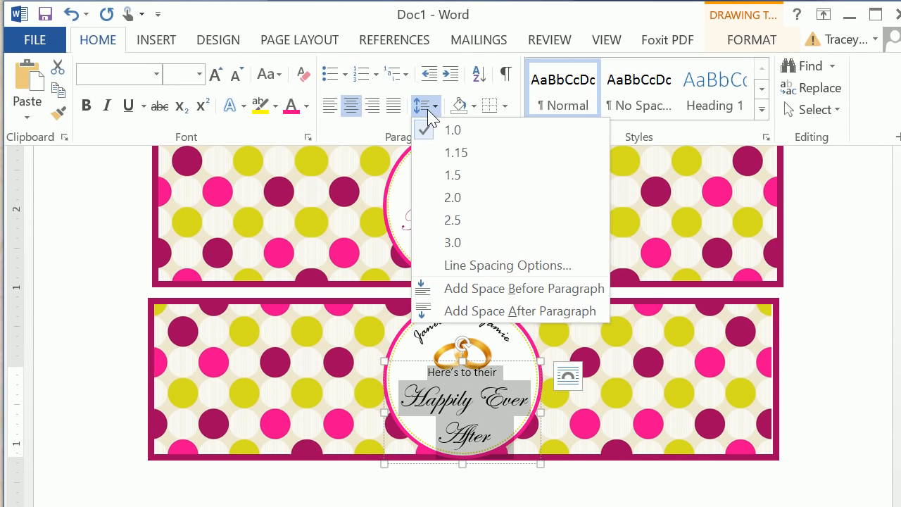
pyautogui.click(458, 265)
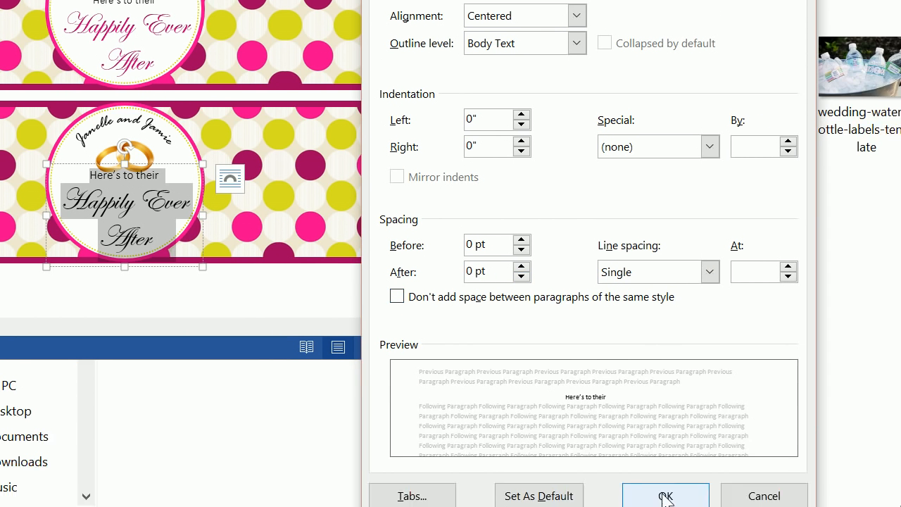
pyautogui.click(664, 493)
pyautogui.click(233, 191)
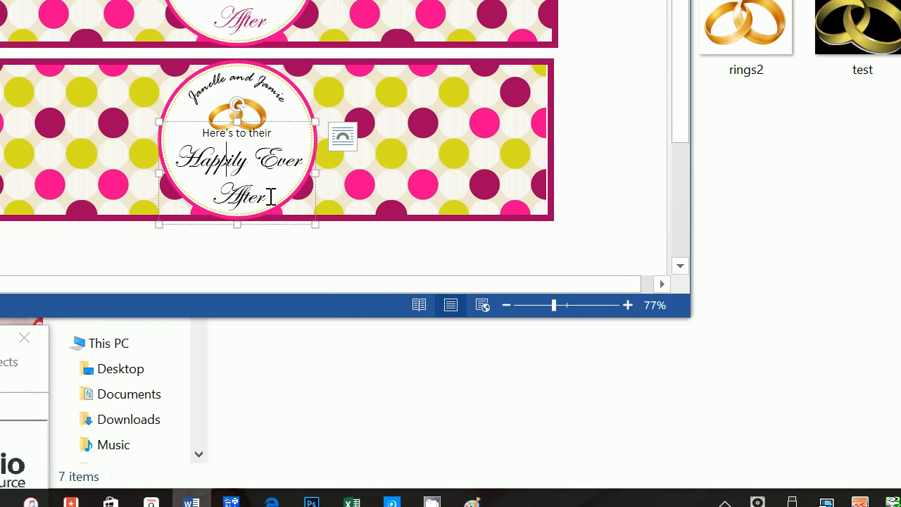
# Step: Colour "Happily Ever After" in the lower label dark magenta, matching the upper label, and apply the Inside Top inner shadow
pyautogui.moveTo(243, 197); pyautogui.dragTo(138, 149)
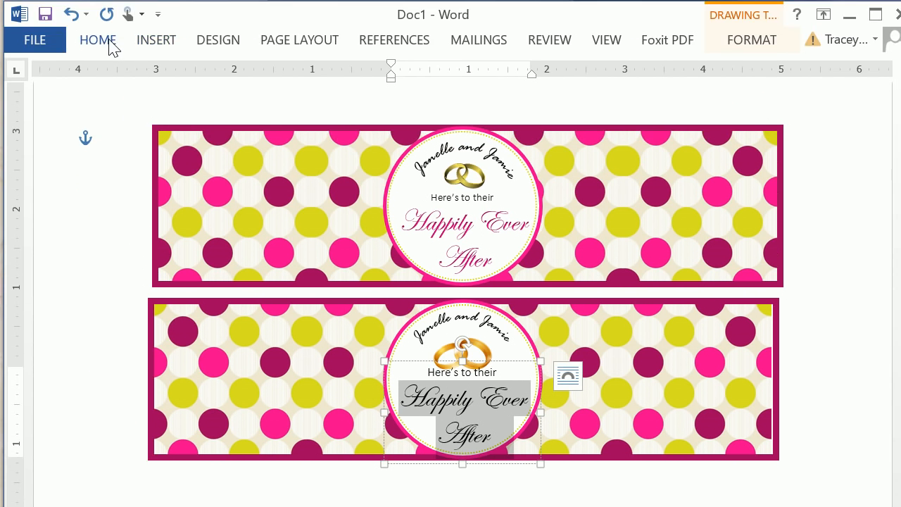
pyautogui.click(99, 40)
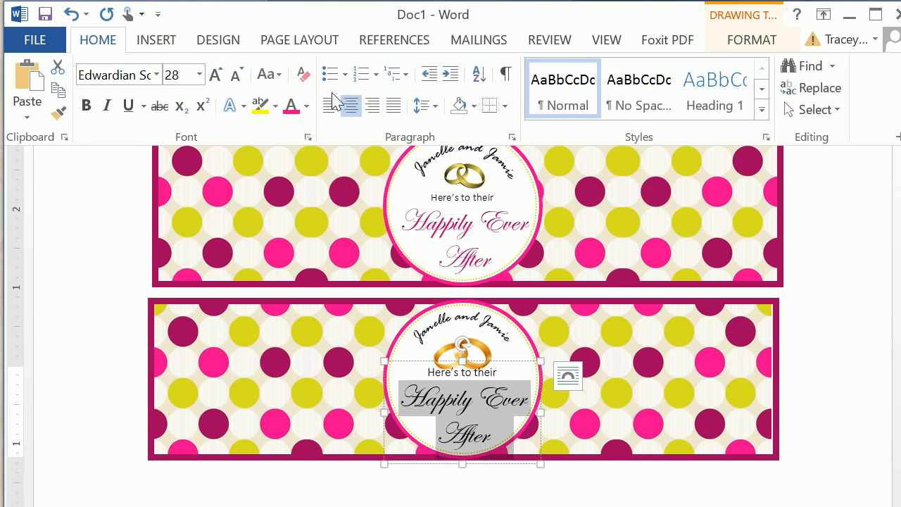
pyautogui.click(291, 107)
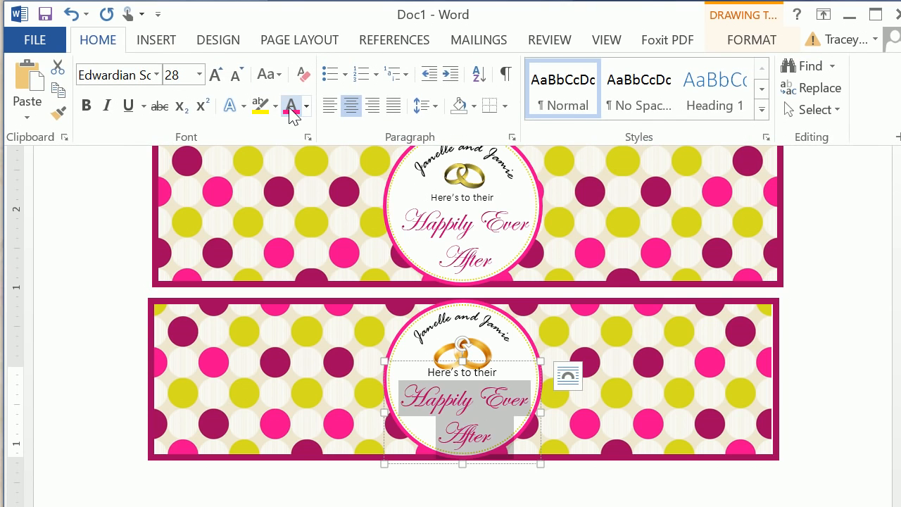
pyautogui.click(244, 107)
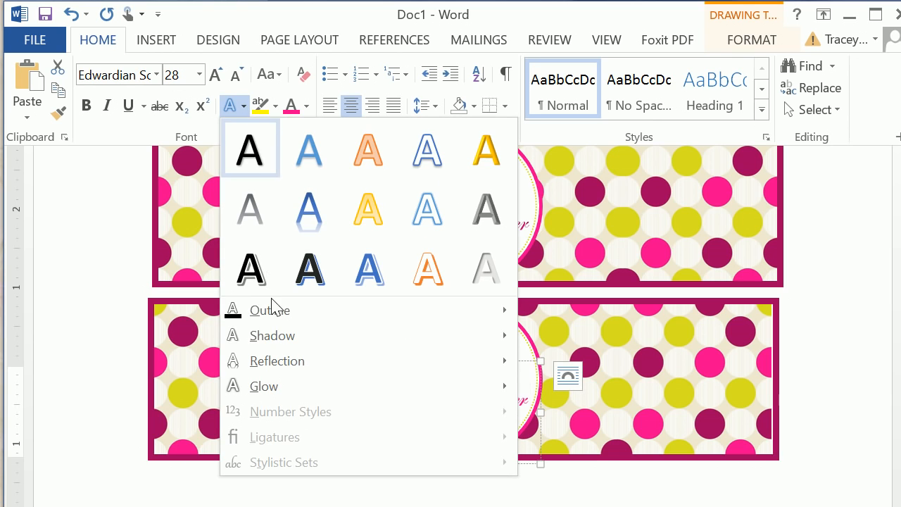
pyautogui.moveTo(280, 341)
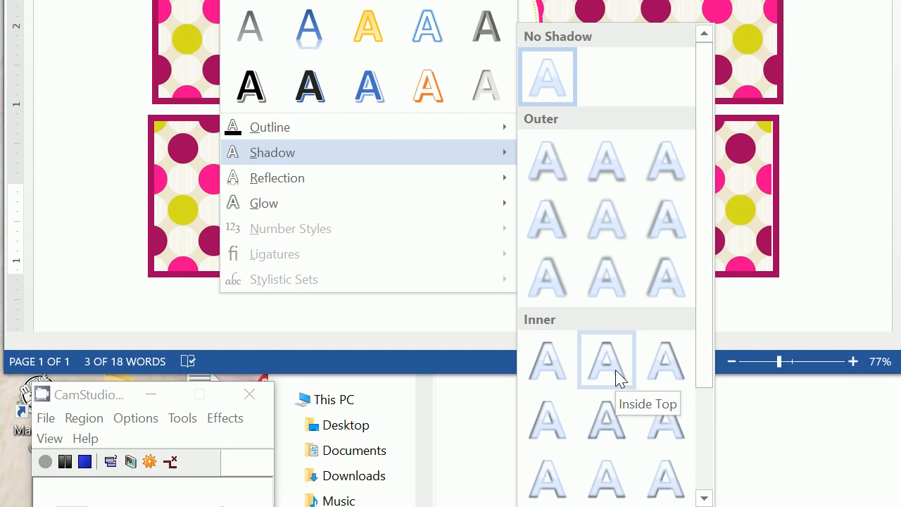
pyautogui.click(617, 378)
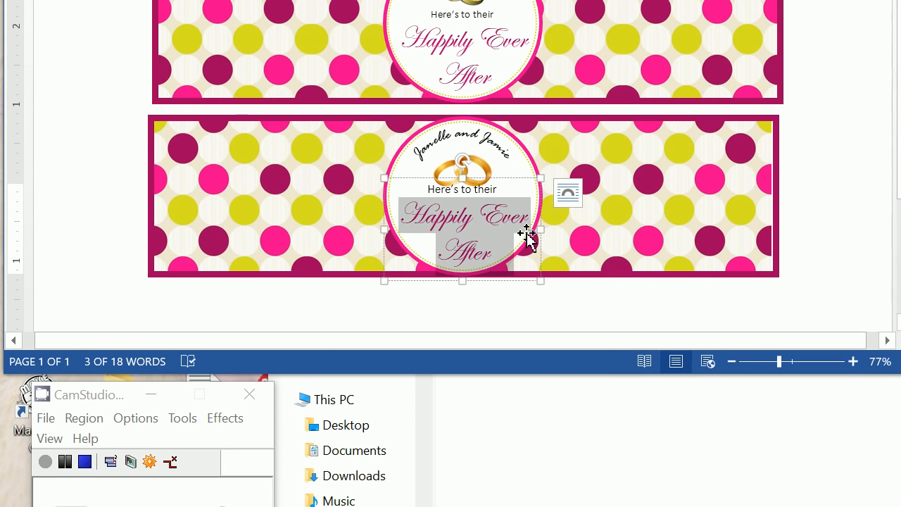
pyautogui.click(463, 216)
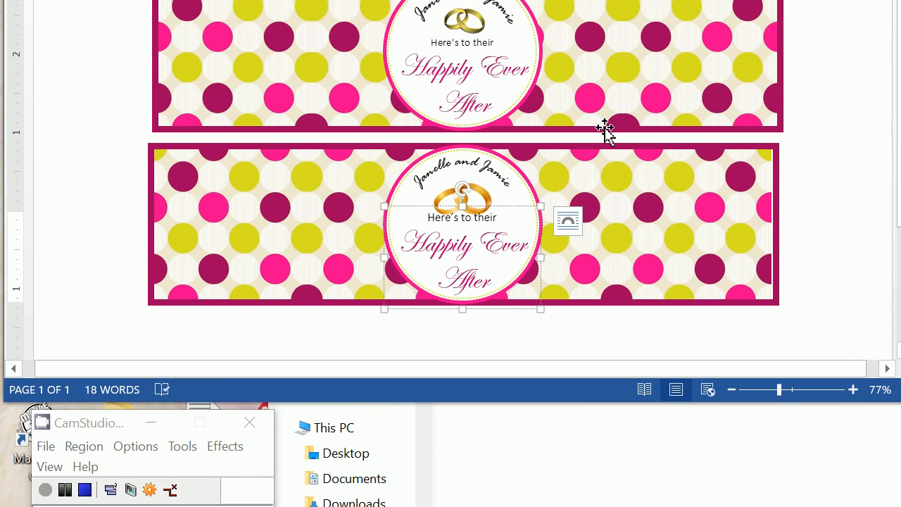
pyautogui.click(609, 92)
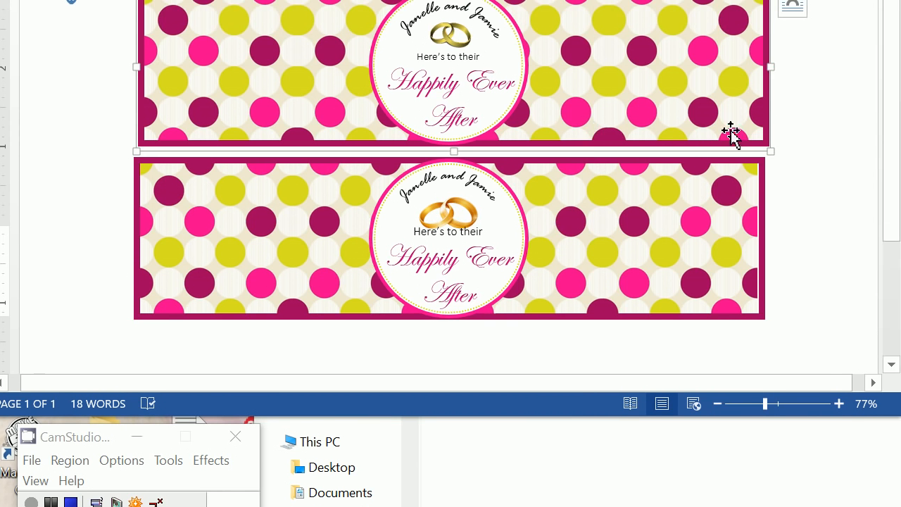
pyautogui.click(830, 80)
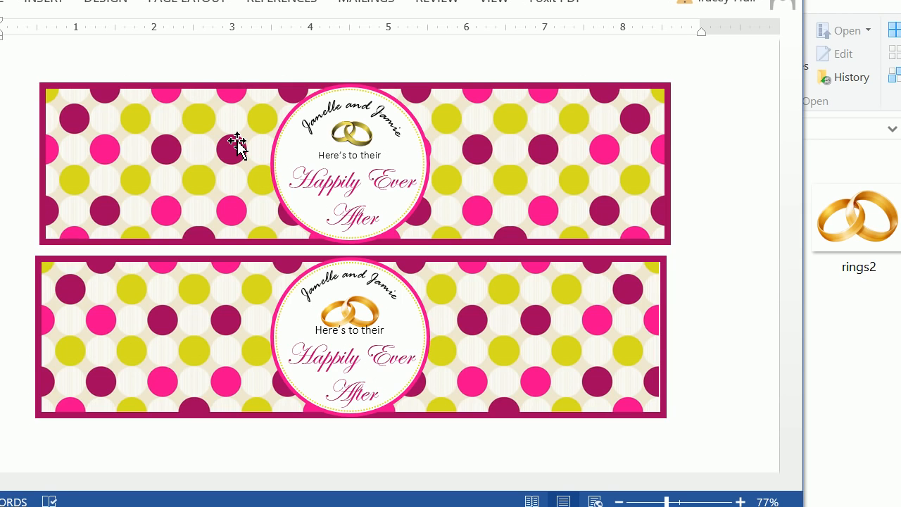
# Step: Raise the gold rings in the lower label slightly so they sit clear above "Here's to their"
pyautogui.click(328, 364)
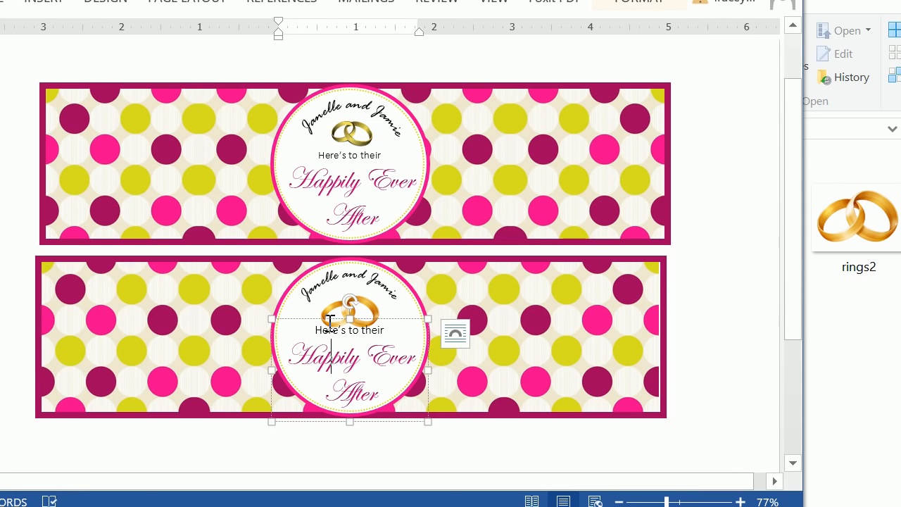
pyautogui.click(332, 315)
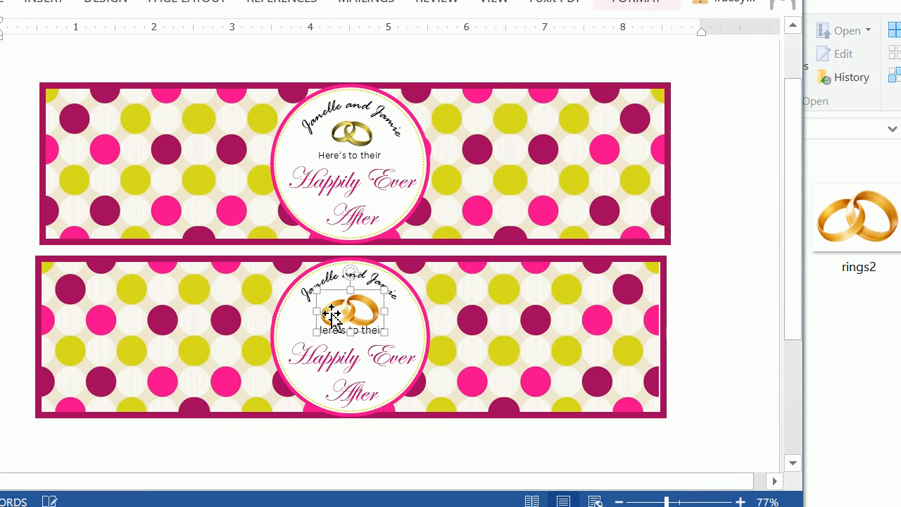
pyautogui.click(181, 317)
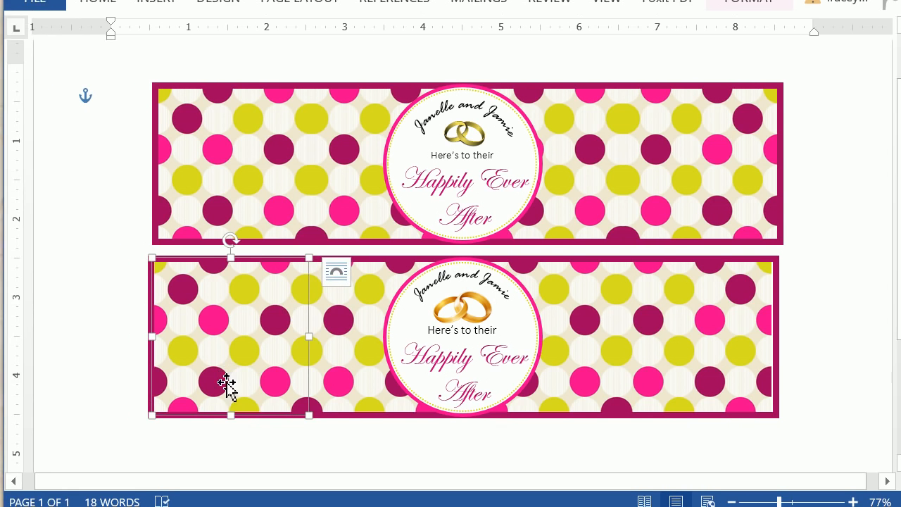
pyautogui.click(184, 466)
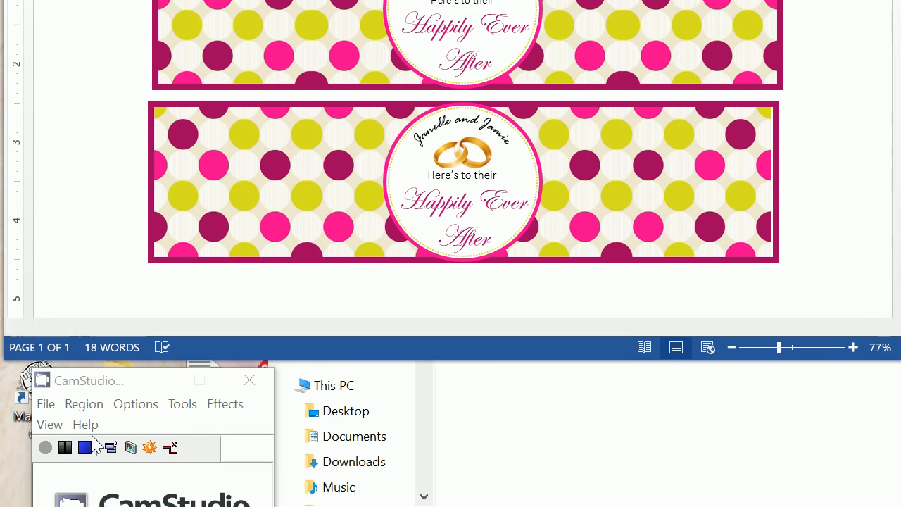